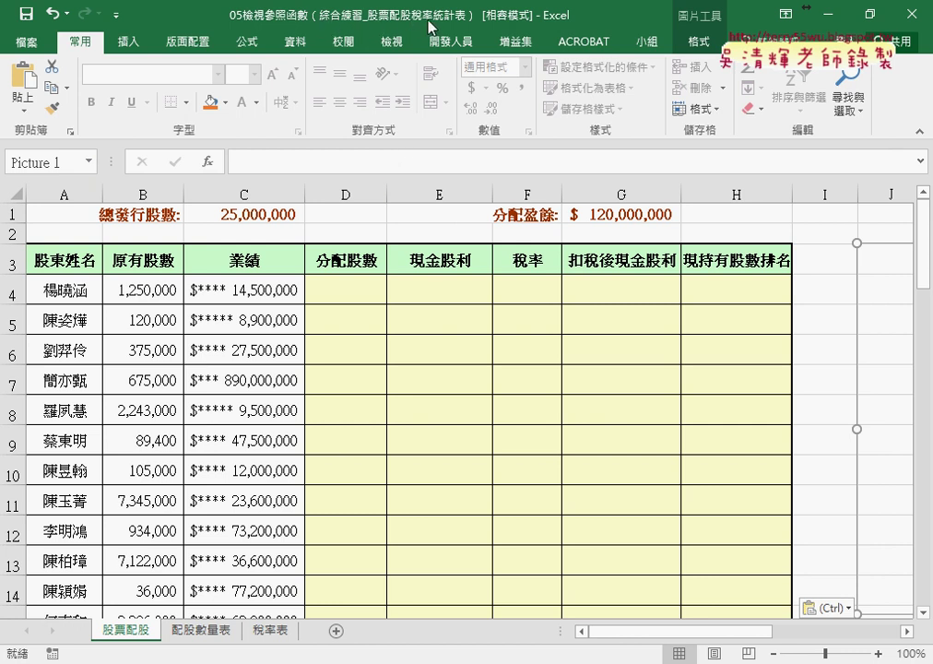
Delete all eight defined names in Name Manager, leaving its list empty
{"action": "left_click", "coordinate": [604, 349]}
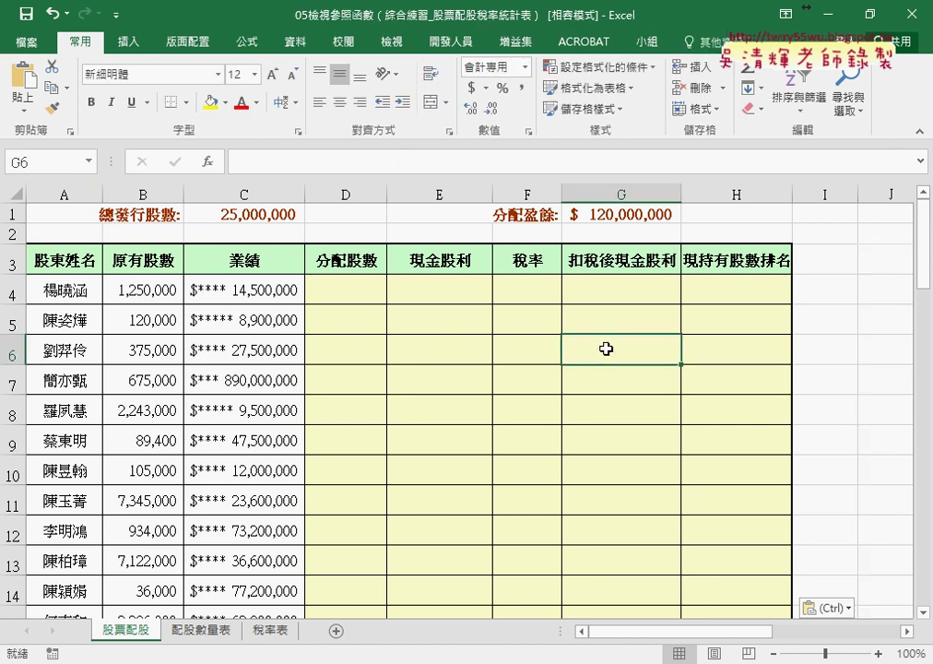
{"action": "mouse_move", "coordinate": [737, 639]}
{"action": "left_mouse_down"}
{"action": "mouse_move", "coordinate": [810, 640]}
{"action": "mouse_move", "coordinate": [738, 641]}
{"action": "left_mouse_up"}
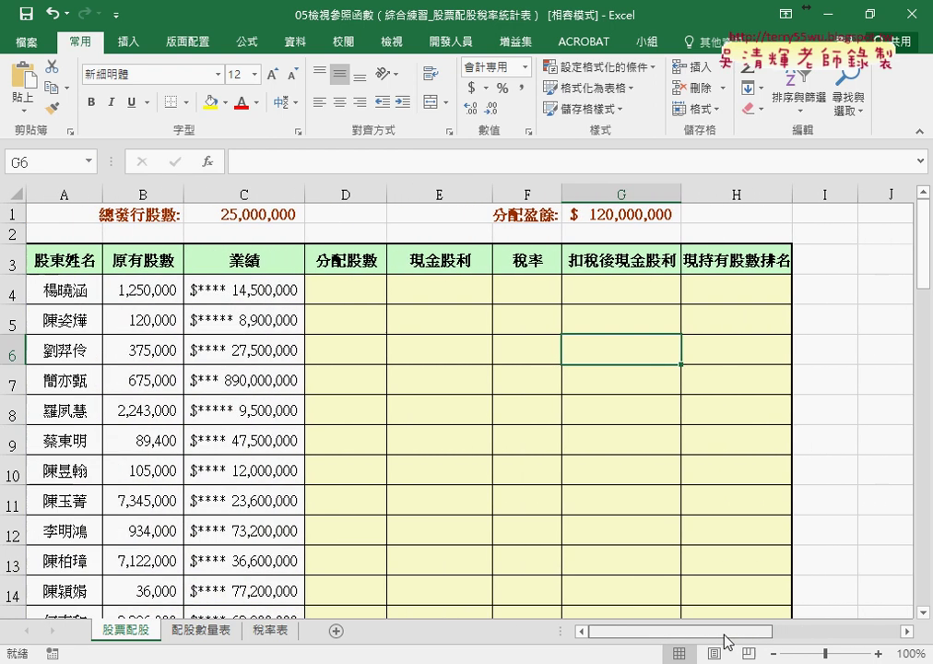
{"action": "left_click", "coordinate": [353, 307]}
{"action": "left_click", "coordinate": [351, 282]}
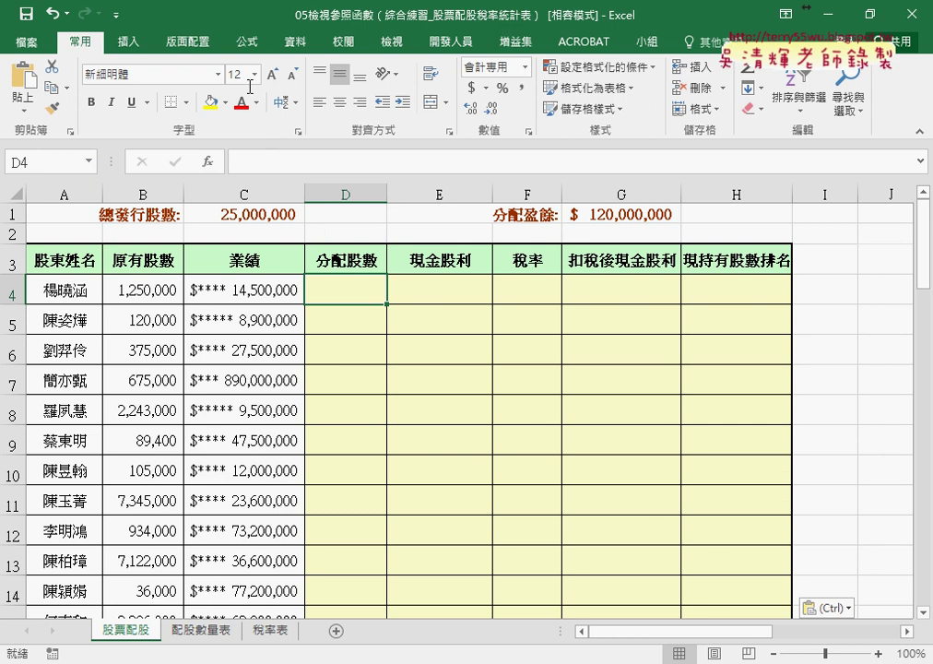
{"action": "left_click", "coordinate": [245, 44]}
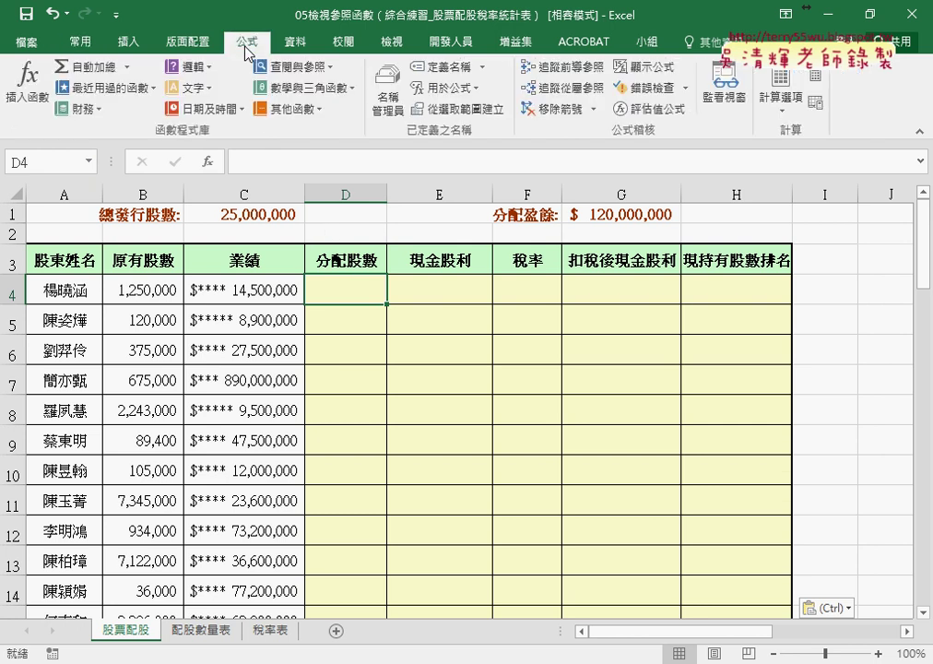
{"action": "left_click", "coordinate": [387, 103]}
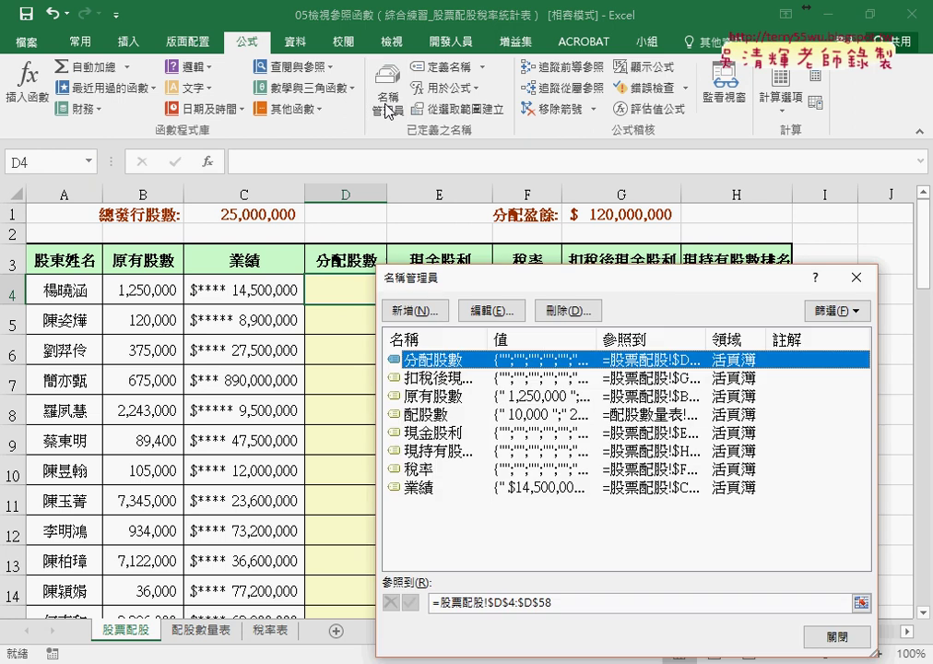
{"action": "left_click_drag", "start_coordinate": [462, 512], "coordinate": [422, 341]}
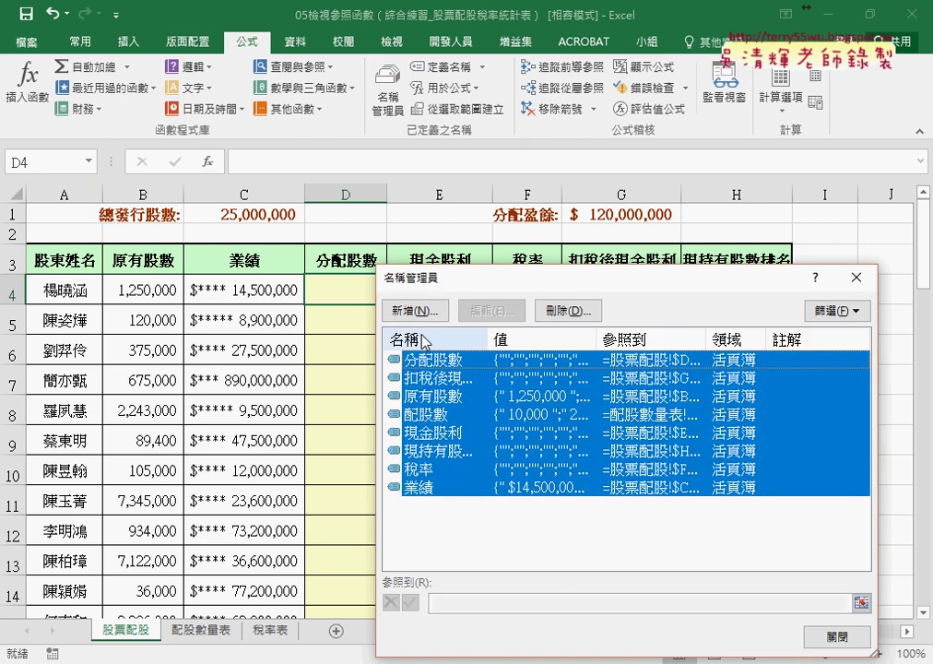
{"action": "key", "text": "Delete"}
{"action": "key", "text": "Return"}
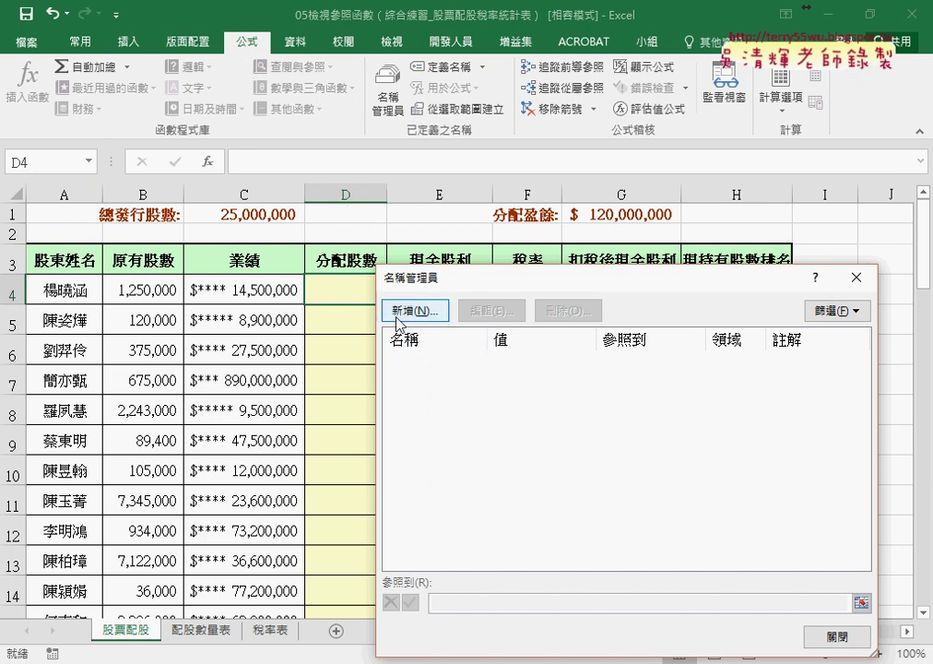
{"action": "left_click", "coordinate": [839, 636]}
{"action": "left_click", "coordinate": [149, 216]}
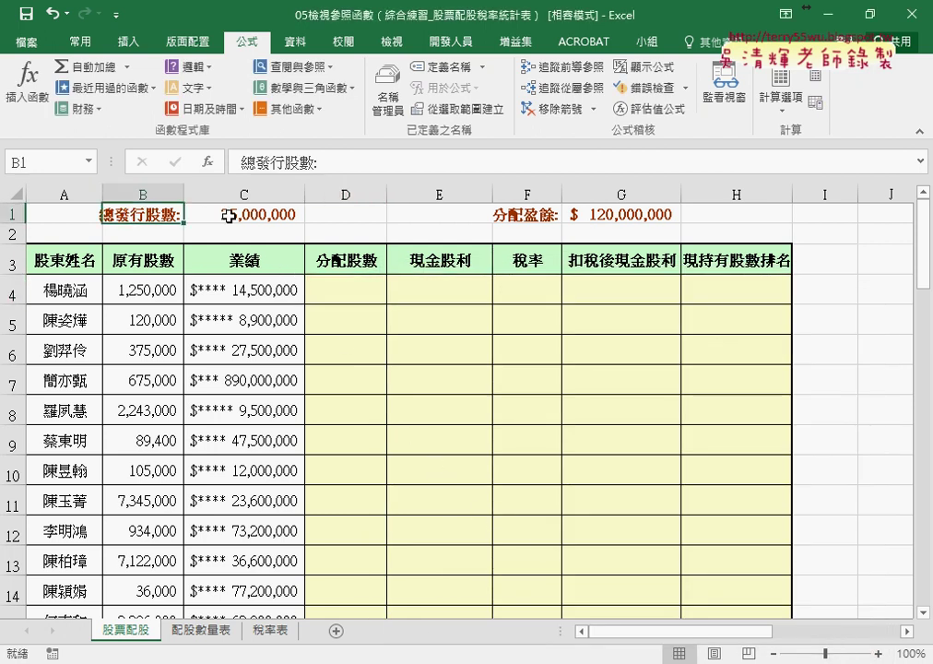
{"action": "left_click", "coordinate": [229, 217]}
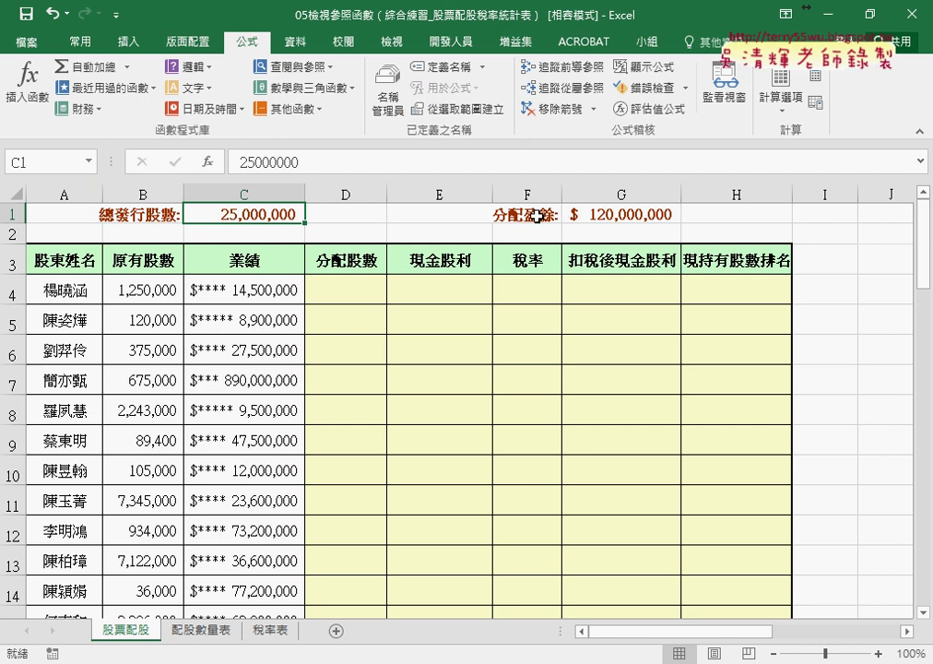
{"action": "left_click", "coordinate": [615, 216]}
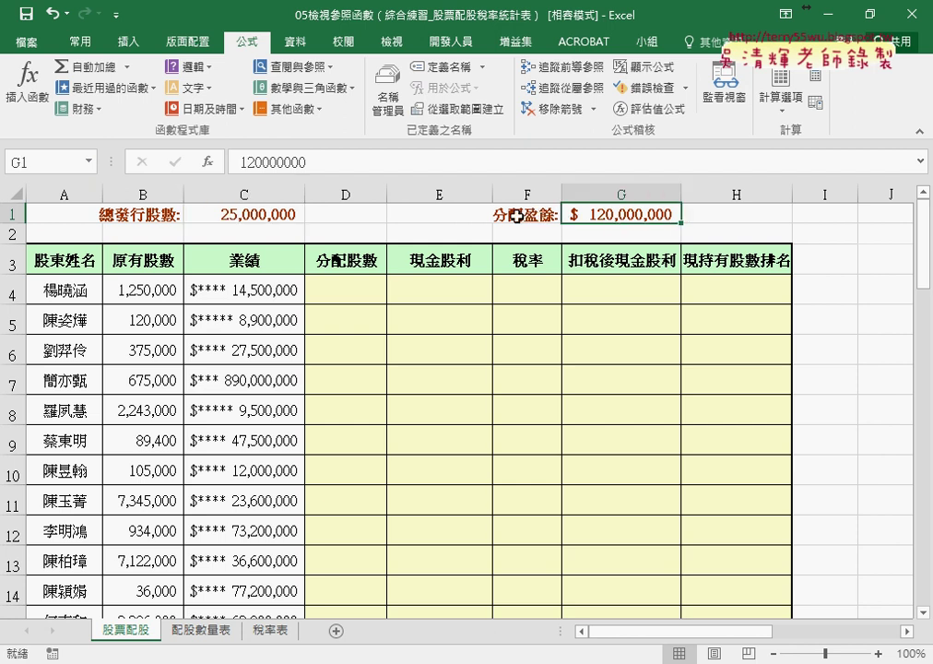
{"action": "left_click", "coordinate": [260, 216]}
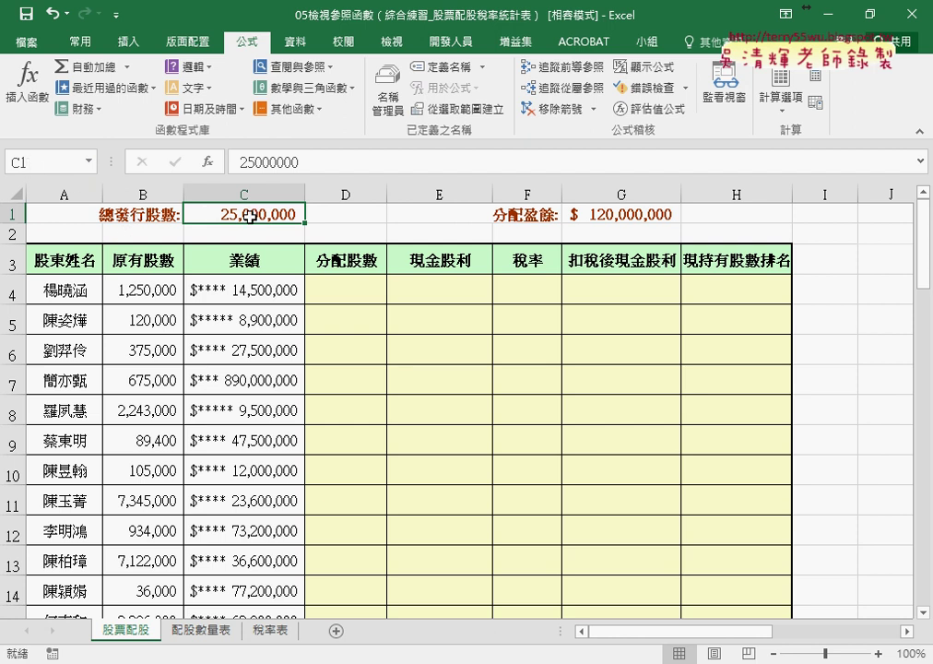
{"action": "left_click", "coordinate": [46, 163]}
{"action": "left_click", "coordinate": [204, 216]}
Name cell C1 '總發行股數' using Define Name
{"action": "left_click", "coordinate": [446, 68]}
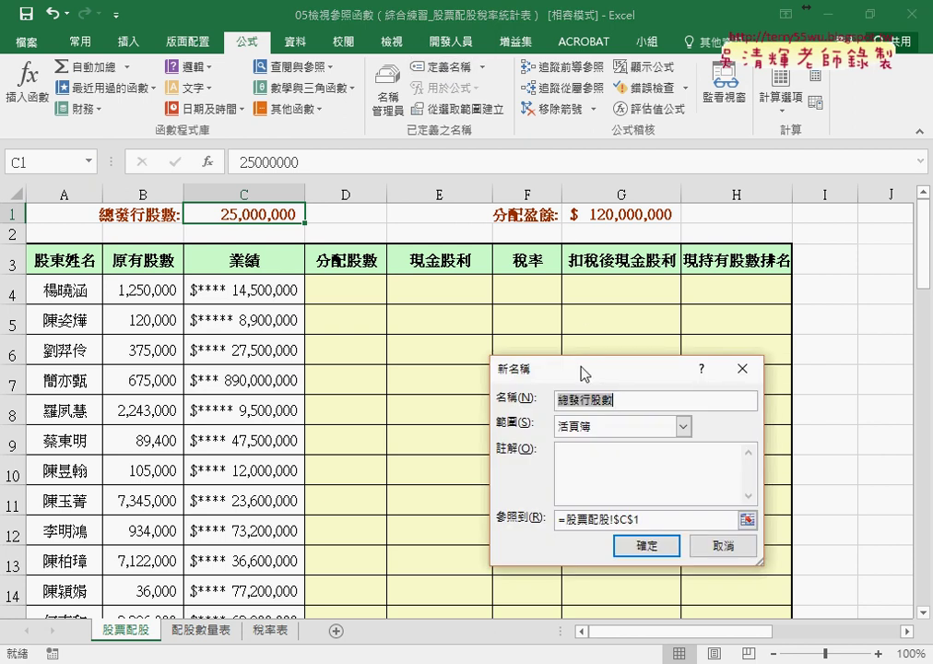
{"action": "left_click_drag", "start_coordinate": [571, 369], "coordinate": [394, 178]}
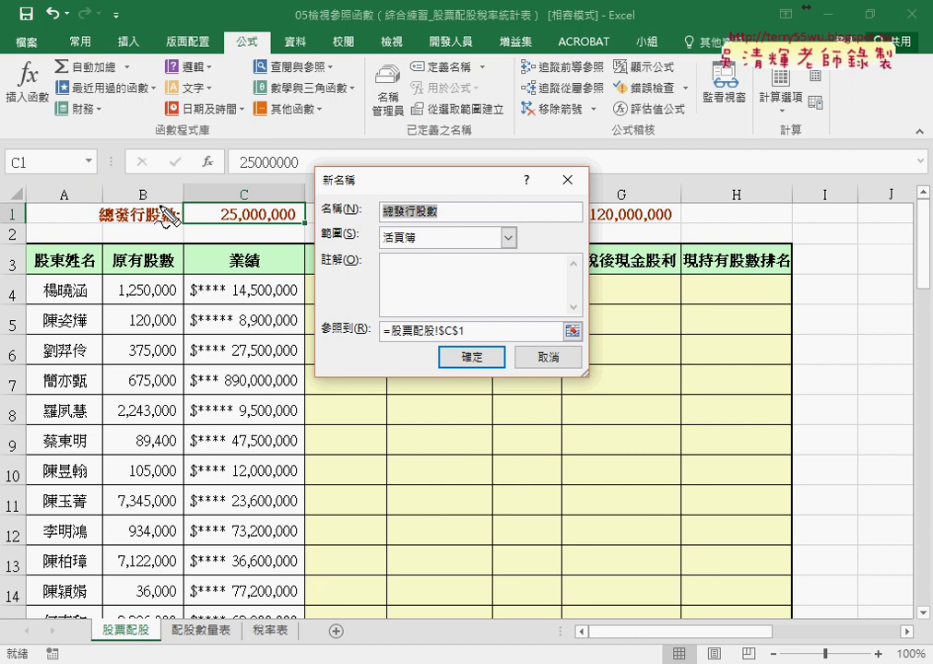
{"action": "left_click_drag", "start_coordinate": [118, 224], "coordinate": [170, 223]}
{"action": "left_click_drag", "start_coordinate": [386, 223], "coordinate": [433, 221]}
{"action": "left_click_drag", "start_coordinate": [427, 90], "coordinate": [471, 89]}
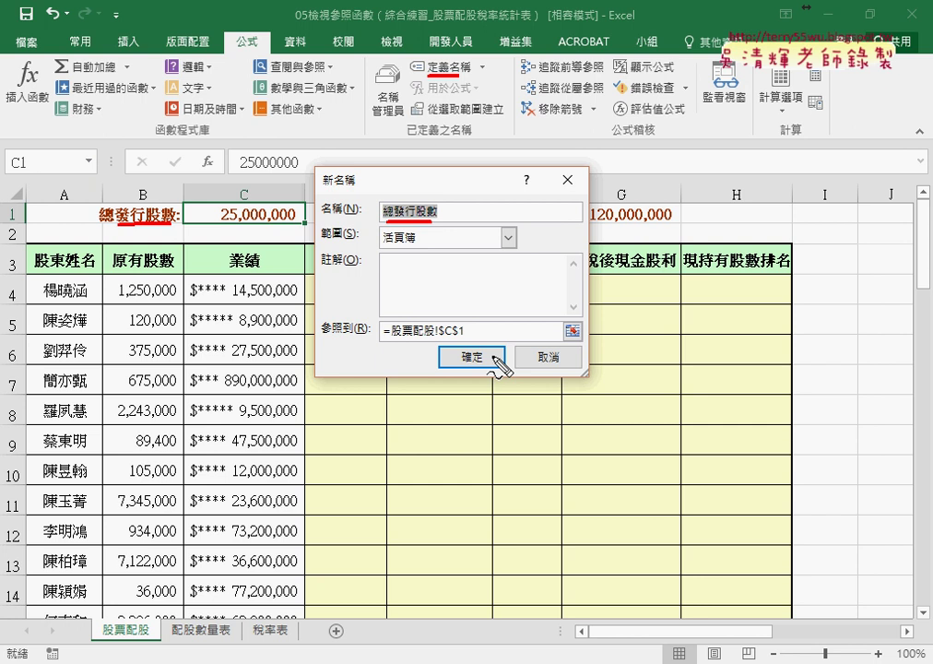
{"action": "key", "text": "Escape"}
{"action": "left_click", "coordinate": [496, 361]}
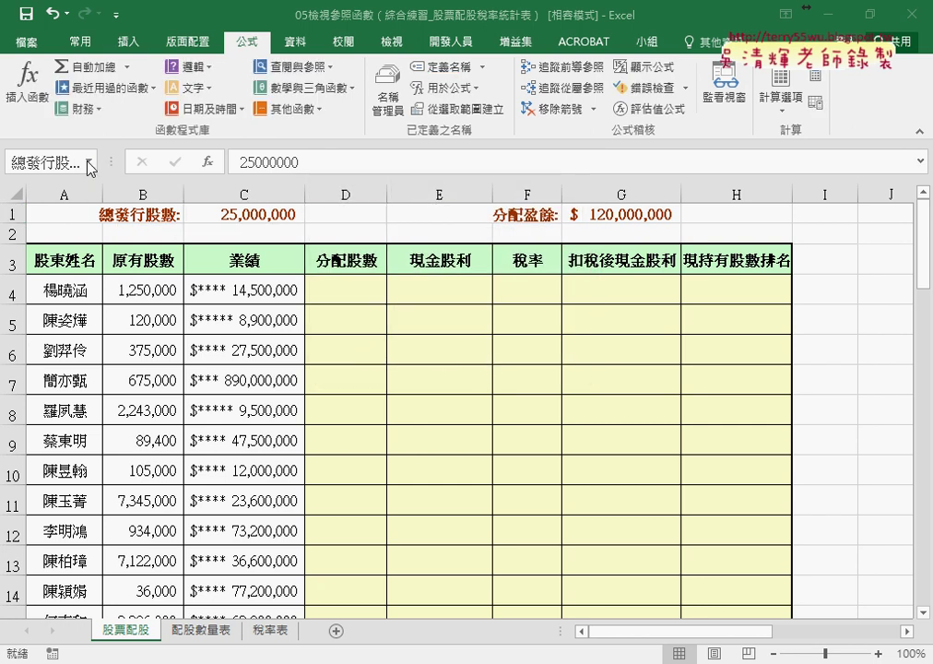
{"action": "left_click", "coordinate": [35, 162]}
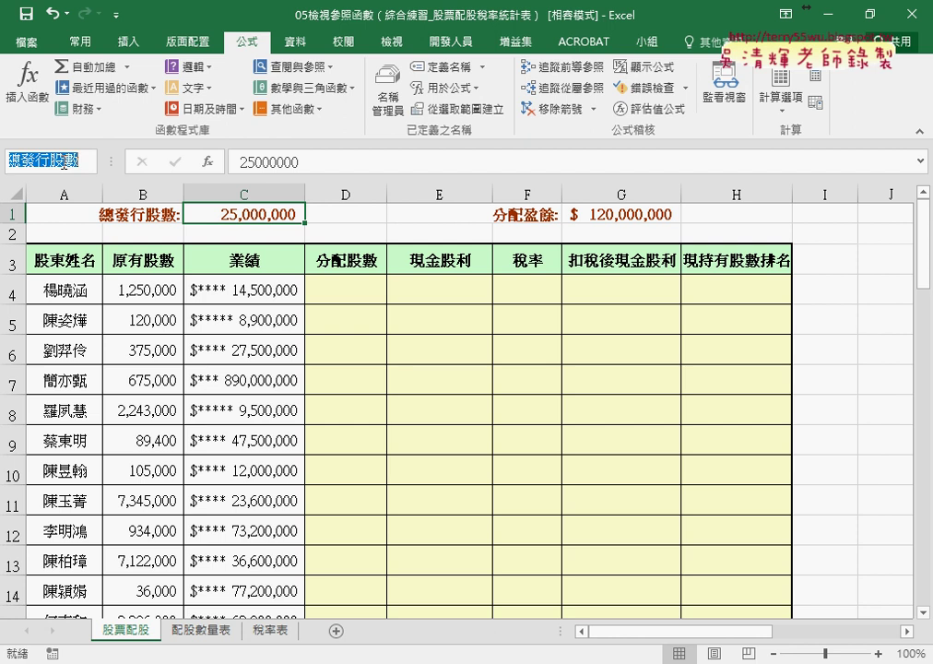
Name cell G1, holding 120,000,000, '分配盈餘'
{"action": "left_click", "coordinate": [602, 214]}
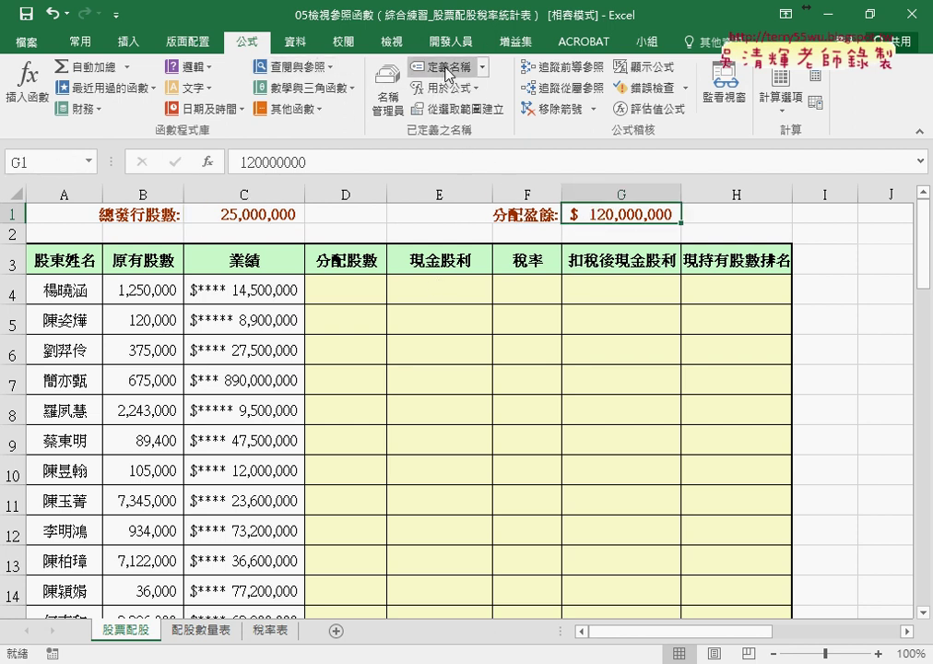
{"action": "left_click", "coordinate": [481, 66]}
{"action": "left_click", "coordinate": [427, 152]}
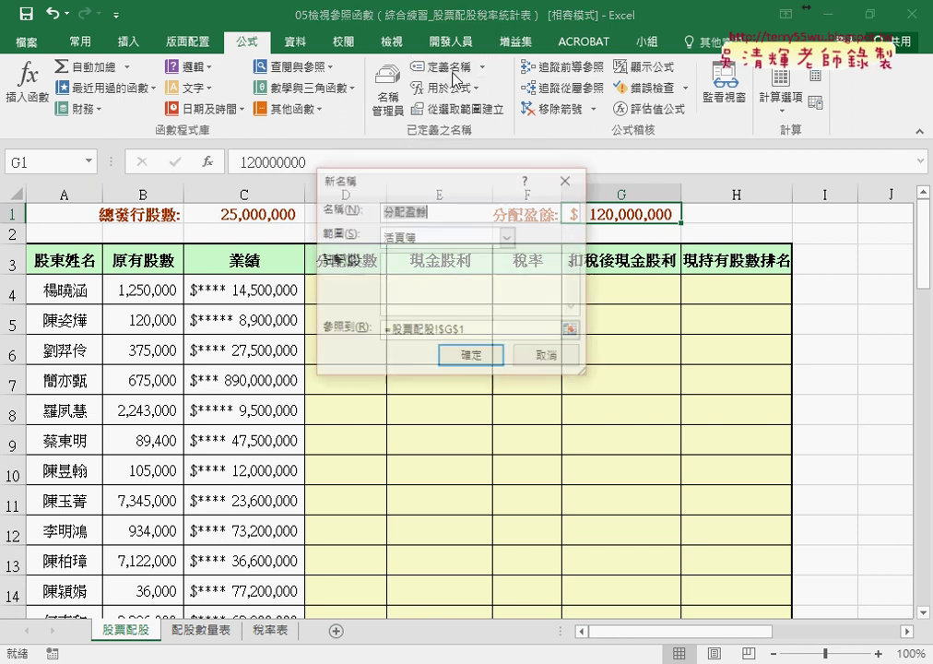
{"action": "left_click_drag", "start_coordinate": [424, 181], "coordinate": [516, 246]}
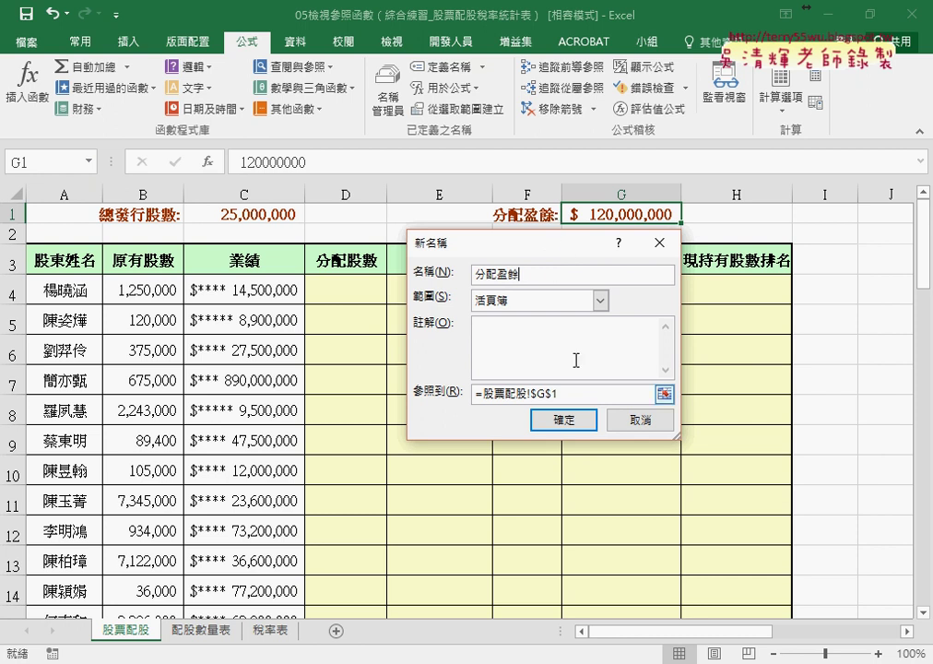
{"action": "left_click", "coordinate": [567, 421]}
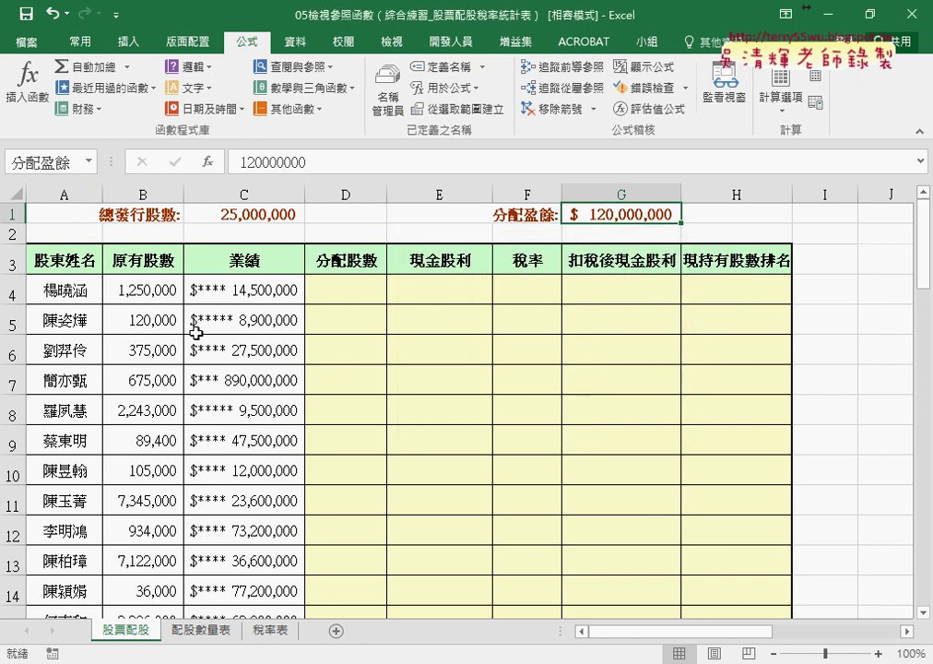
Select the table range A3:H58 from header cell A3 with Ctrl+Shift+Right and Ctrl+Shift+Down
{"action": "mouse_move", "coordinate": [44, 261]}
{"action": "left_mouse_down"}
{"action": "mouse_move", "coordinate": [689, 253]}
{"action": "mouse_move", "coordinate": [729, 263]}
{"action": "left_mouse_up"}
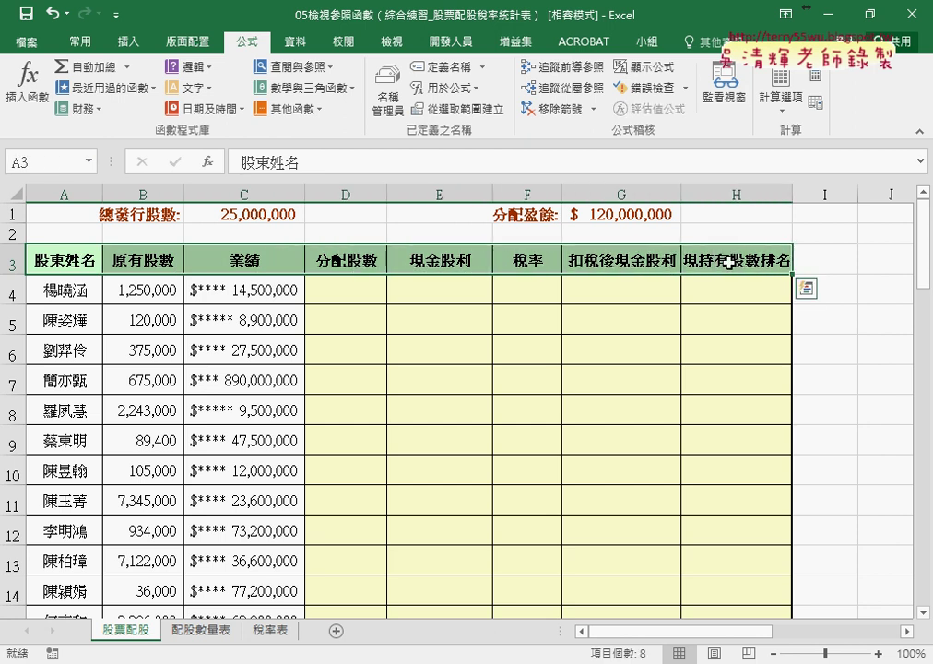
{"action": "left_click", "coordinate": [71, 264]}
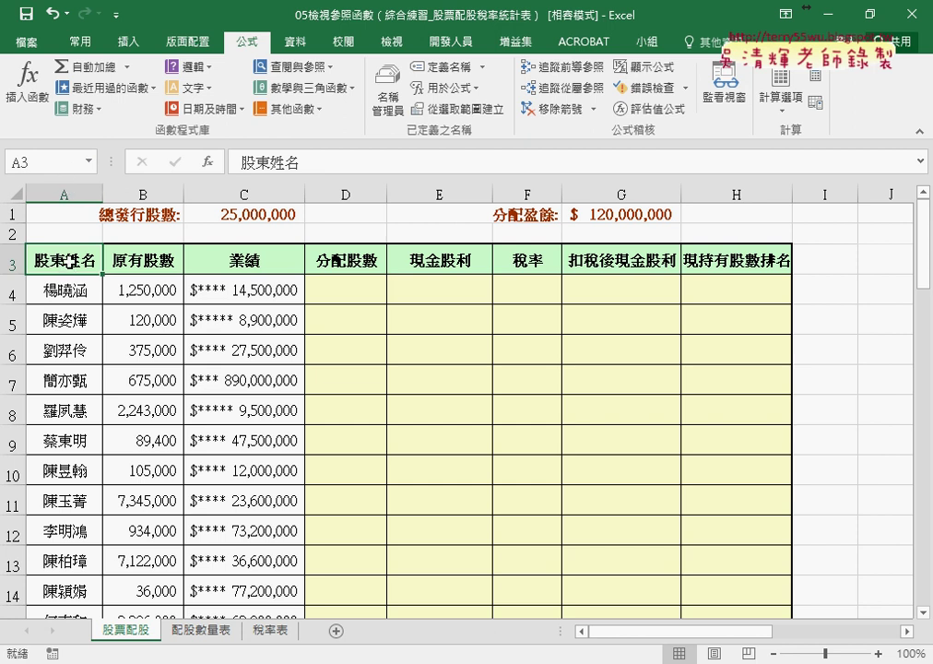
{"action": "key", "text": "ctrl+shift+Right"}
{"action": "key", "text": "ctrl+shift+Down"}
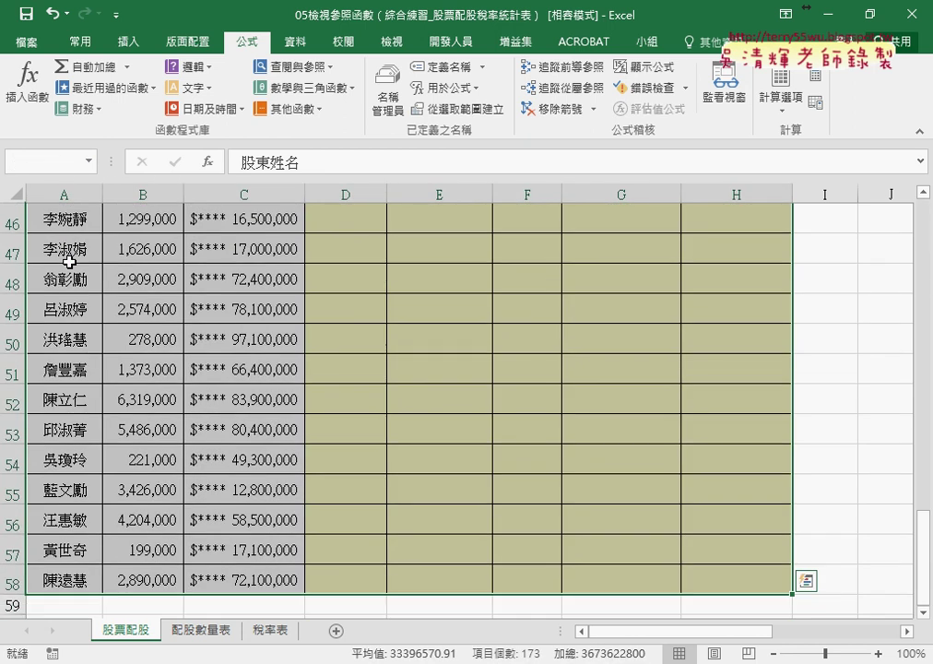
{"action": "left_click_drag", "start_coordinate": [922, 571], "coordinate": [922, 238]}
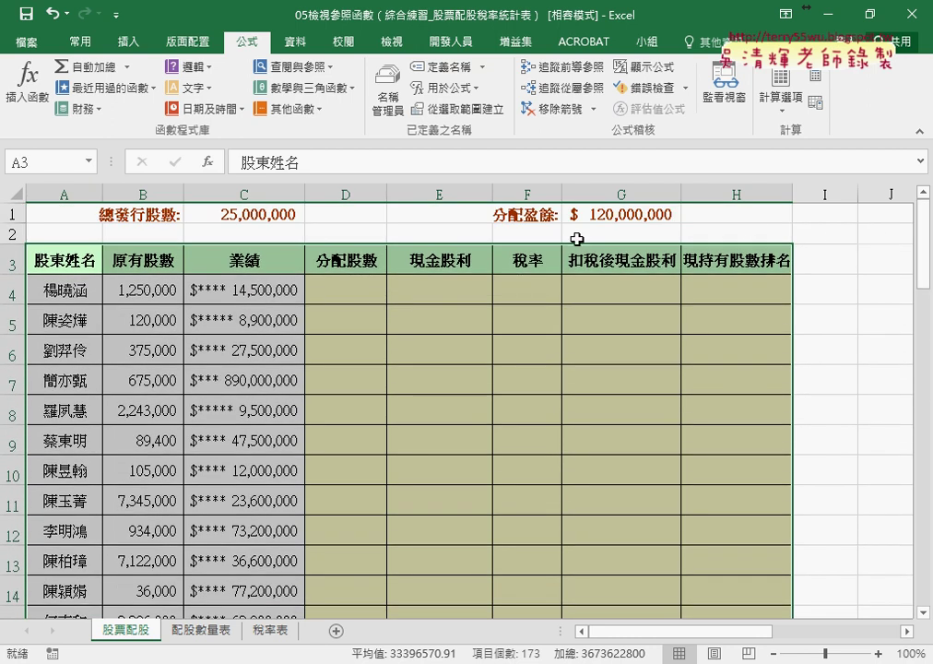
Create names for each column from the top-row headers only, e.g. 股東姓名
{"action": "left_click", "coordinate": [461, 110]}
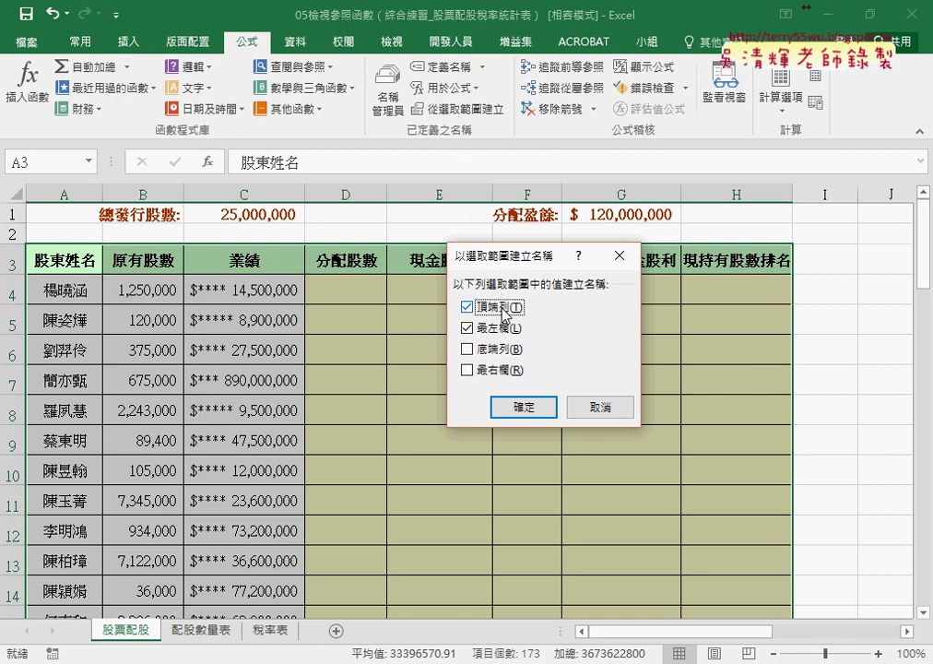
{"action": "left_click", "coordinate": [467, 328]}
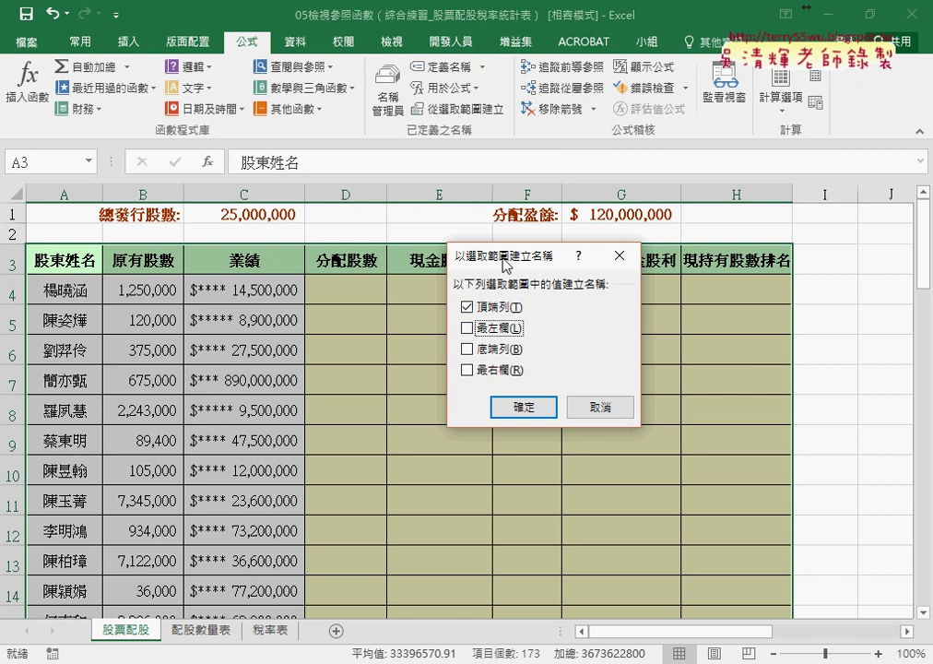
{"action": "left_click_drag", "start_coordinate": [506, 258], "coordinate": [469, 311]}
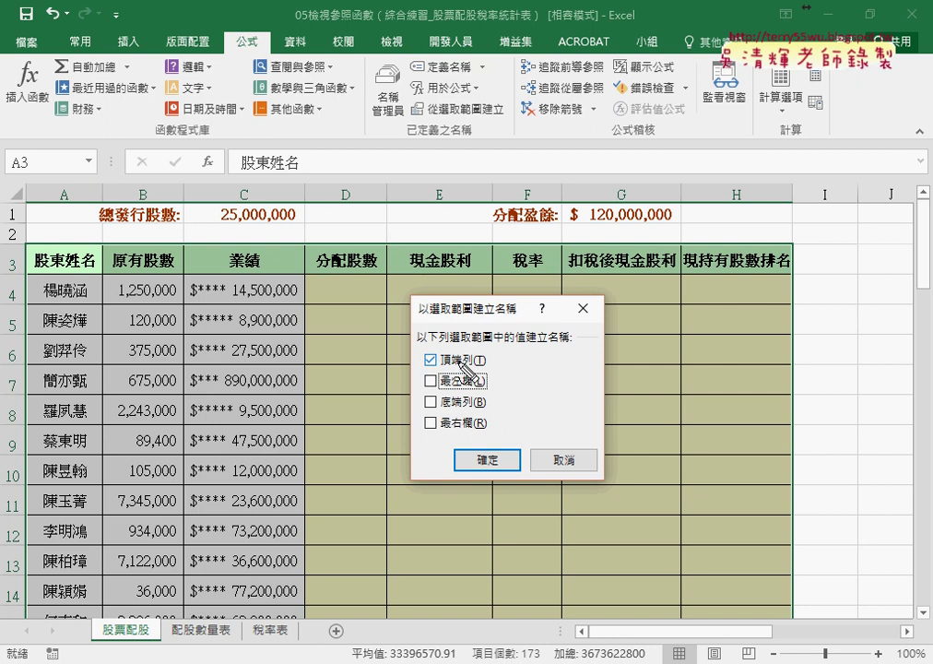
{"action": "left_click_drag", "start_coordinate": [396, 92], "coordinate": [411, 101]}
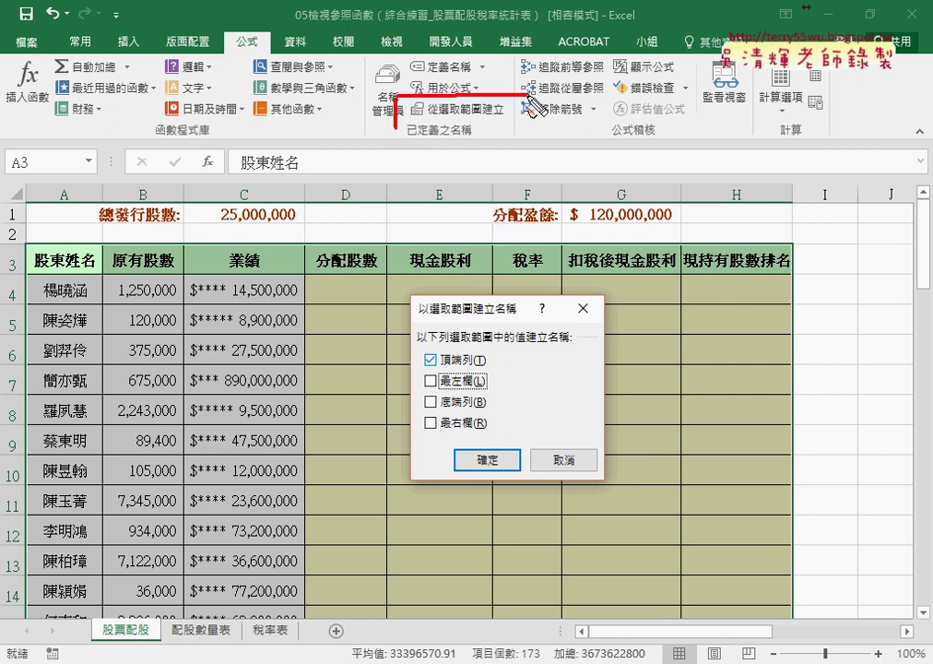
{"action": "left_click_drag", "start_coordinate": [417, 346], "coordinate": [441, 382]}
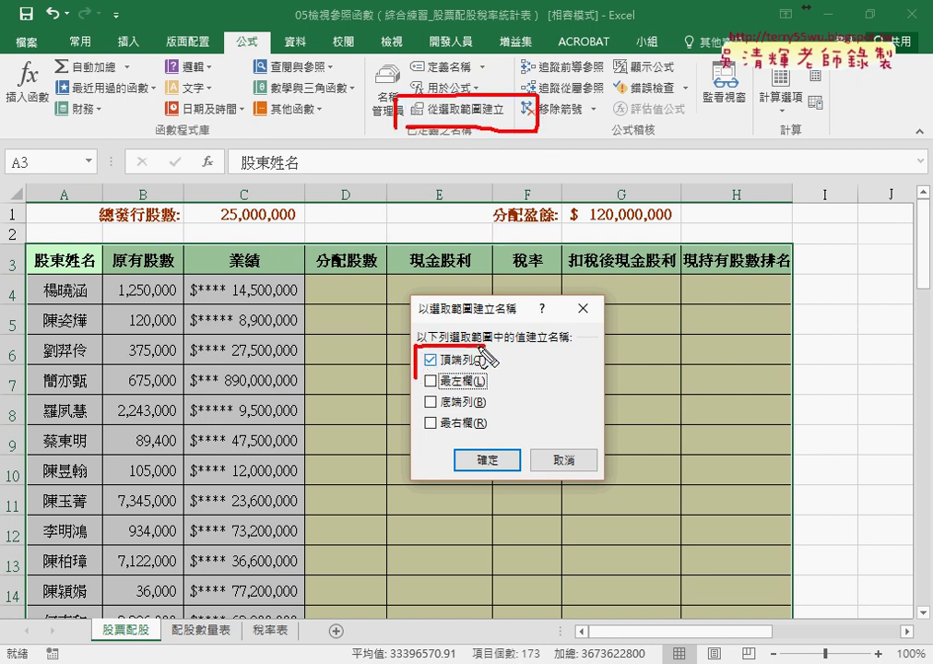
{"action": "left_click_drag", "start_coordinate": [33, 268], "coordinate": [96, 265]}
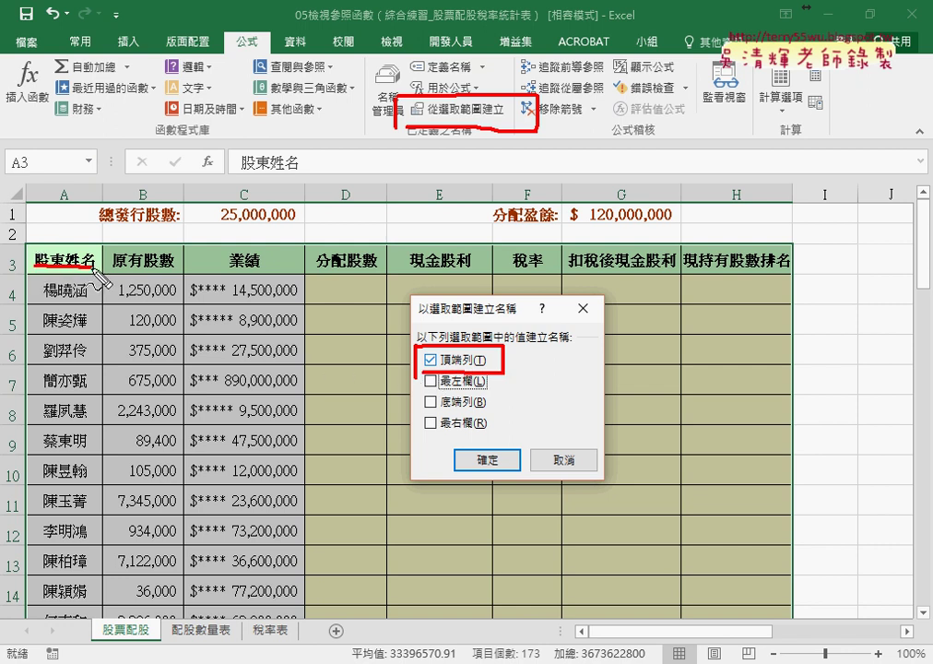
{"action": "left_click_drag", "start_coordinate": [440, 390], "coordinate": [488, 388]}
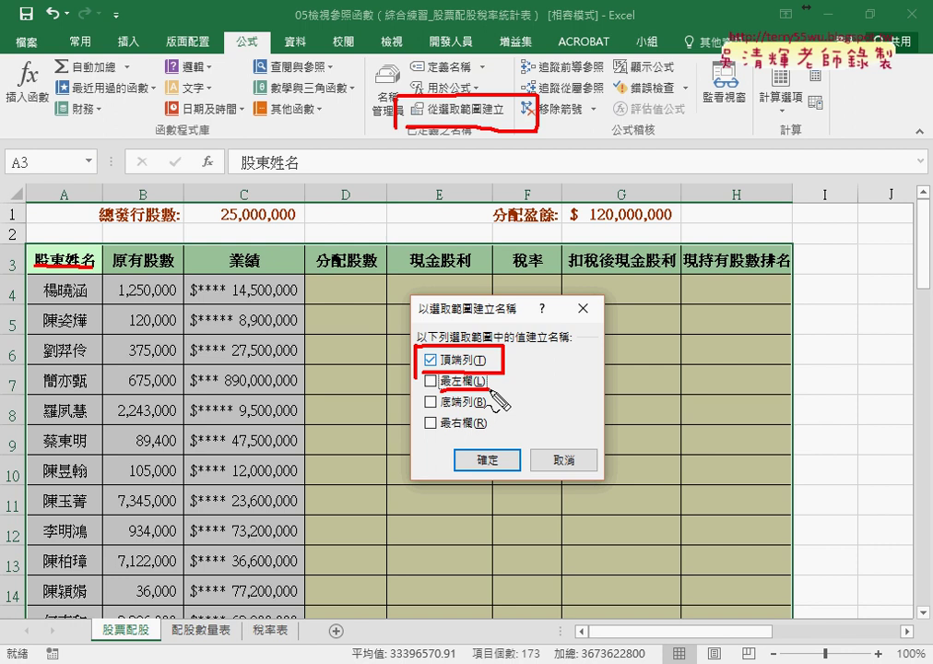
{"action": "key", "text": "Escape"}
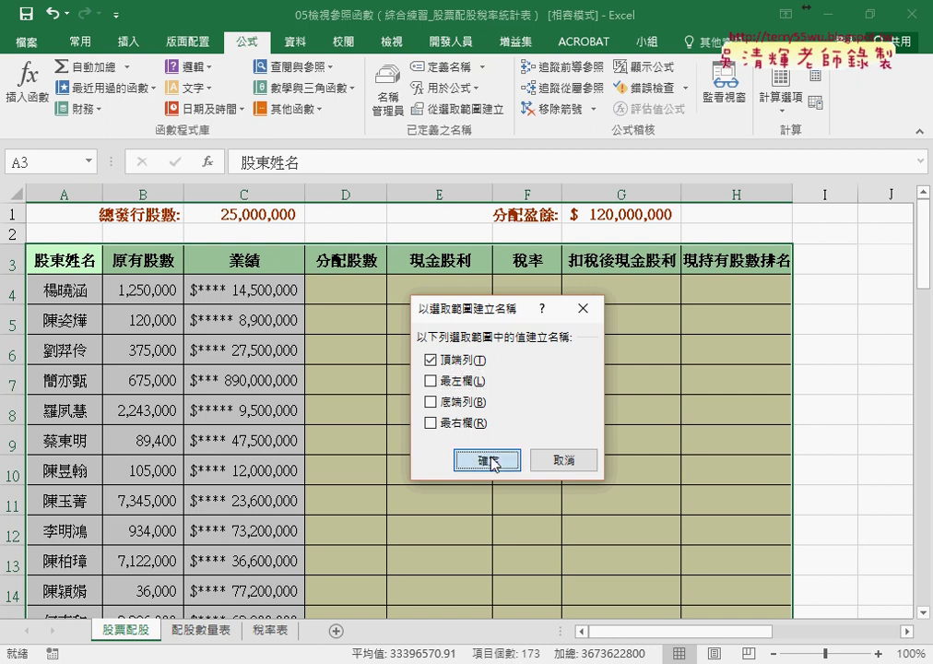
{"action": "left_click", "coordinate": [489, 460]}
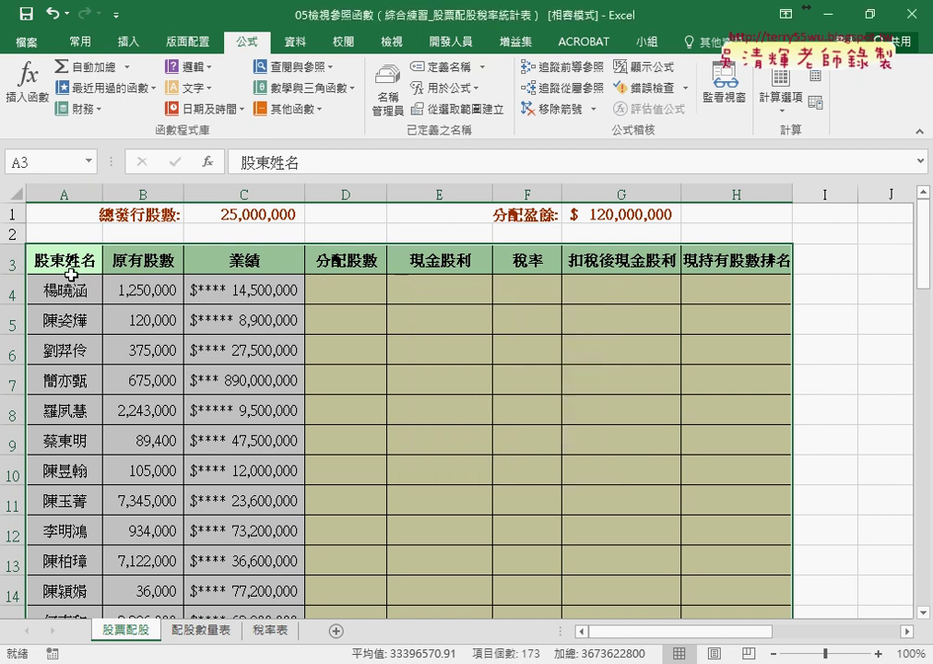
{"action": "left_click", "coordinate": [387, 92]}
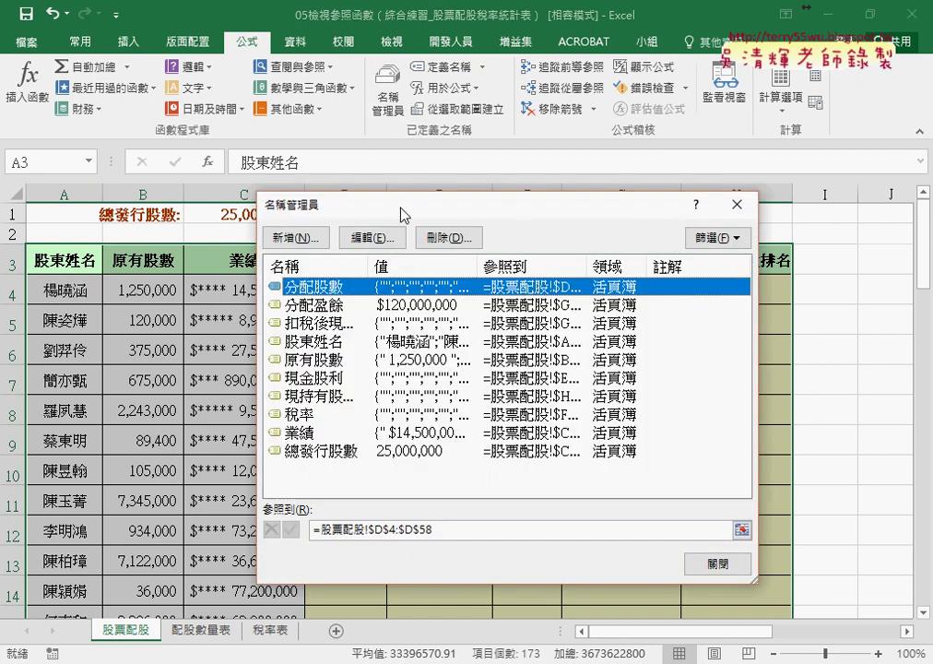
{"action": "left_click_drag", "start_coordinate": [403, 215], "coordinate": [407, 189]}
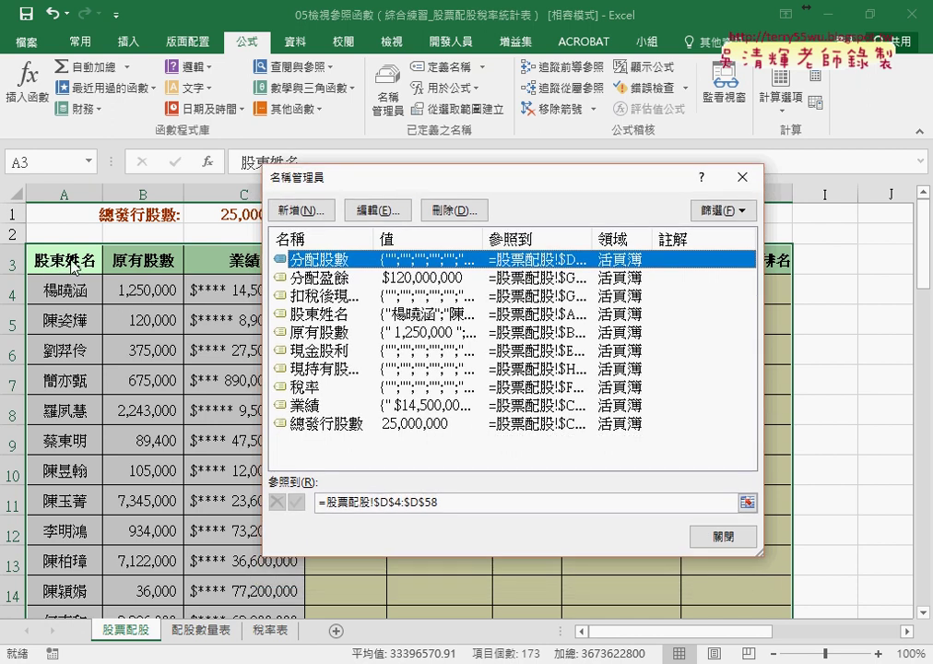
{"action": "left_click", "coordinate": [329, 314]}
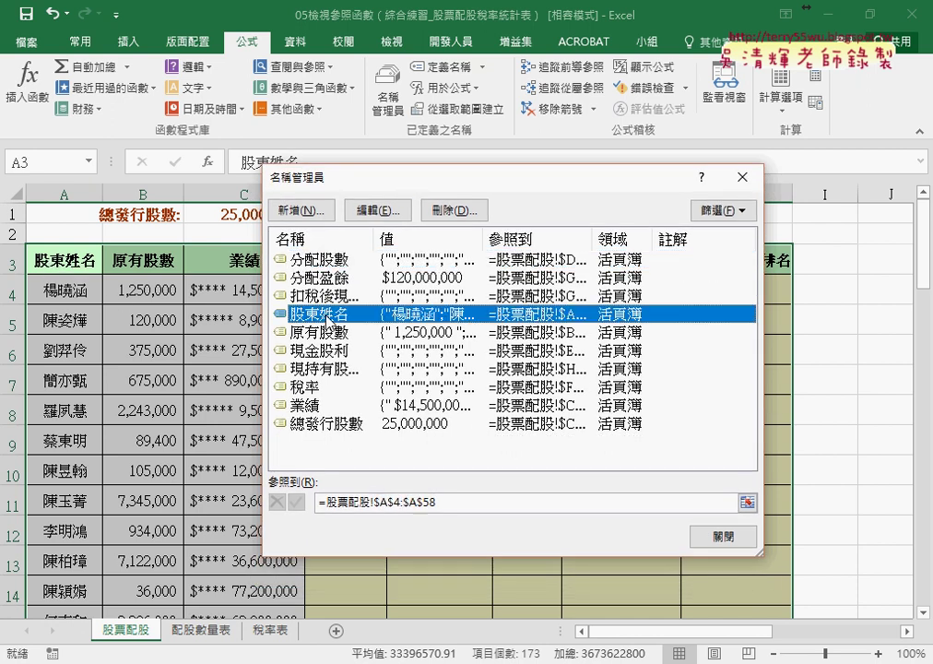
{"action": "left_click", "coordinate": [448, 502]}
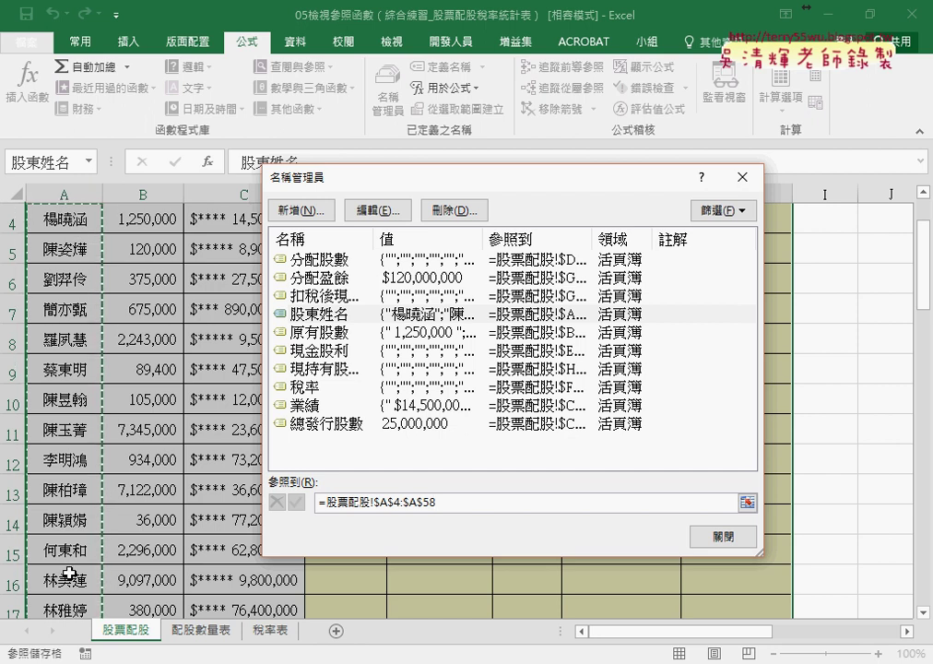
{"action": "left_click", "coordinate": [718, 527]}
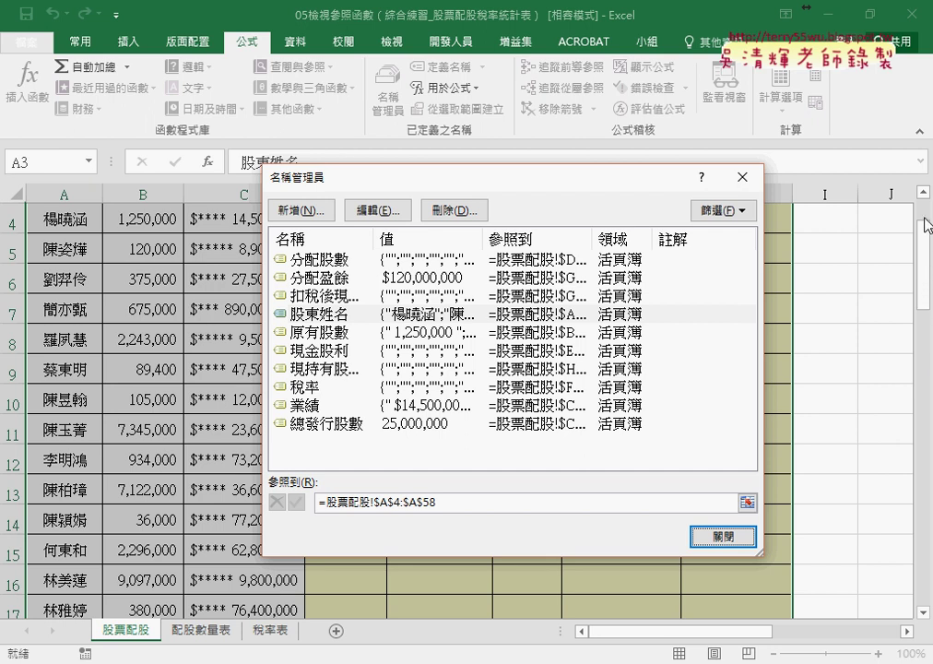
{"action": "key", "text": "Return"}
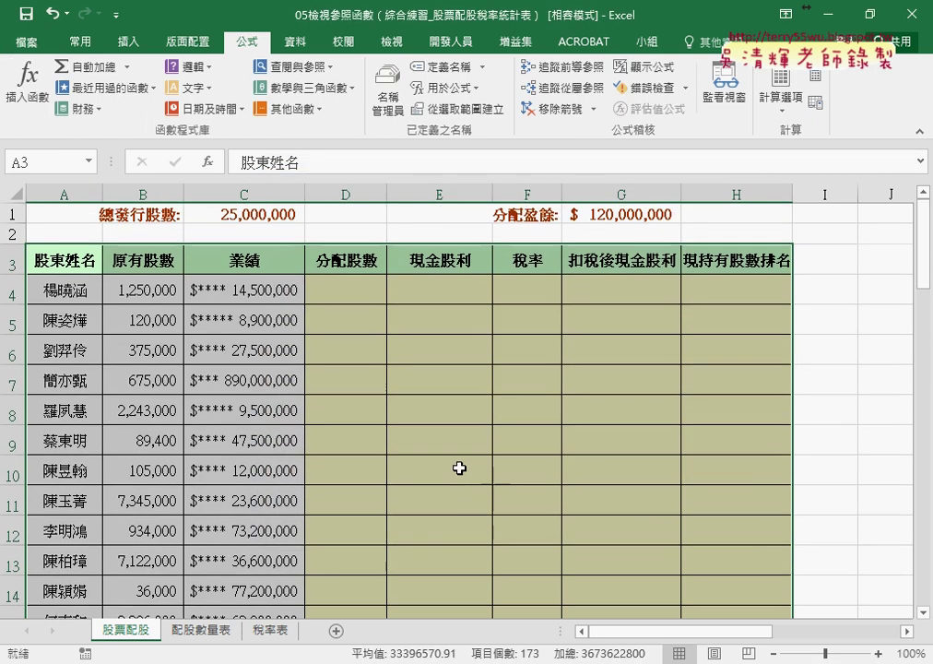
{"action": "left_click", "coordinate": [136, 264]}
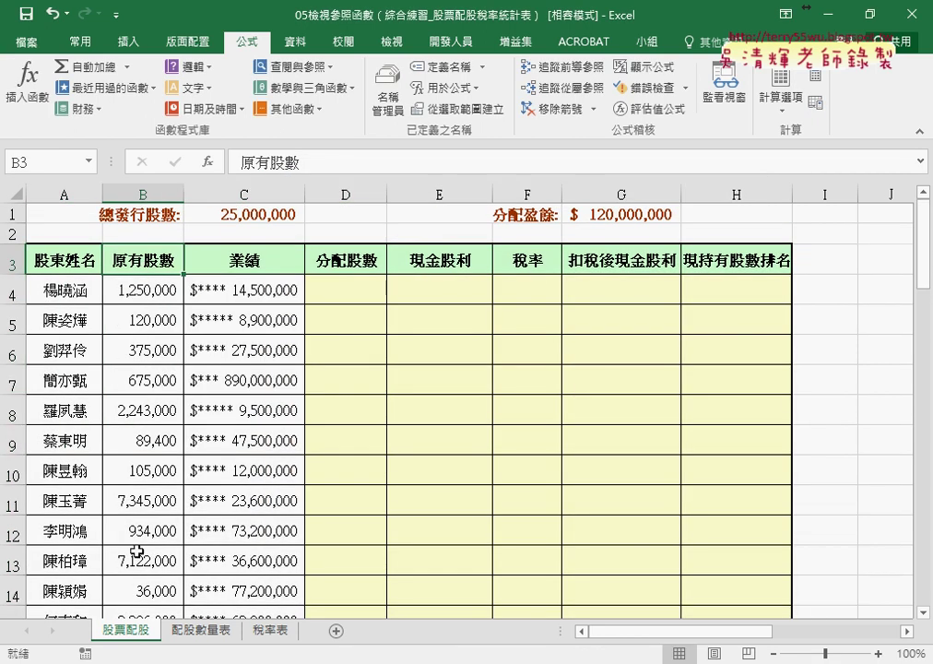
{"action": "left_click", "coordinate": [752, 261]}
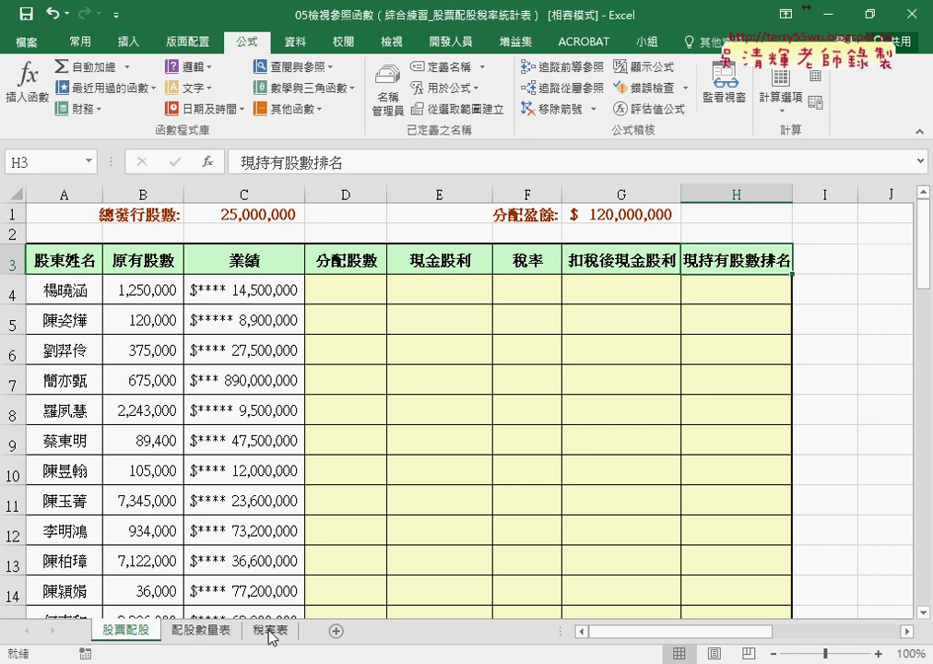
Name the 配股數量表 sheet's lookup range A2:C7 '配股數量表' through the Name Box
{"action": "left_click", "coordinate": [188, 641]}
{"action": "left_click_drag", "start_coordinate": [57, 251], "coordinate": [299, 405]}
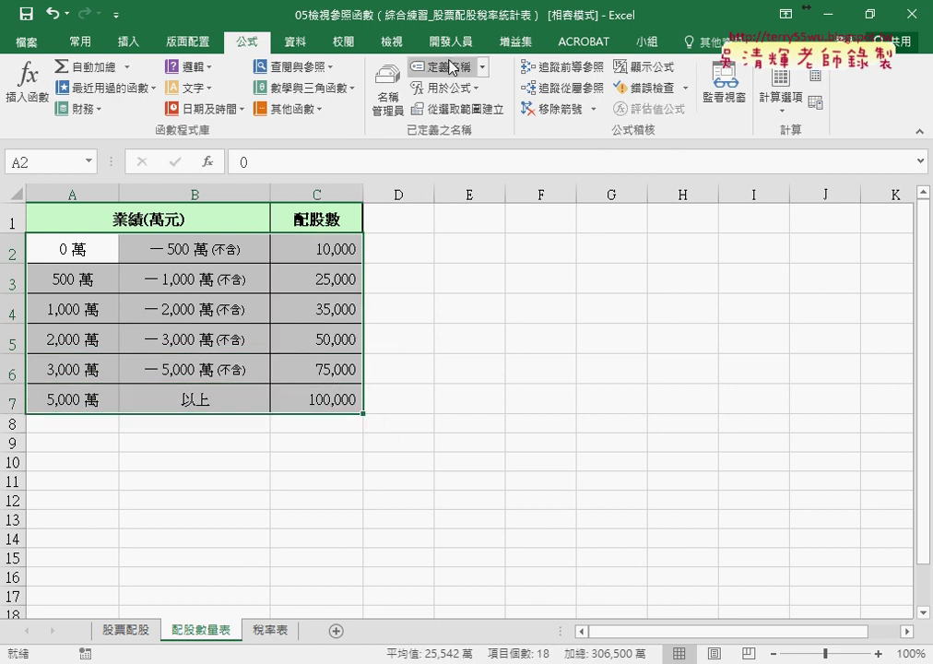
{"action": "double_click", "coordinate": [206, 632]}
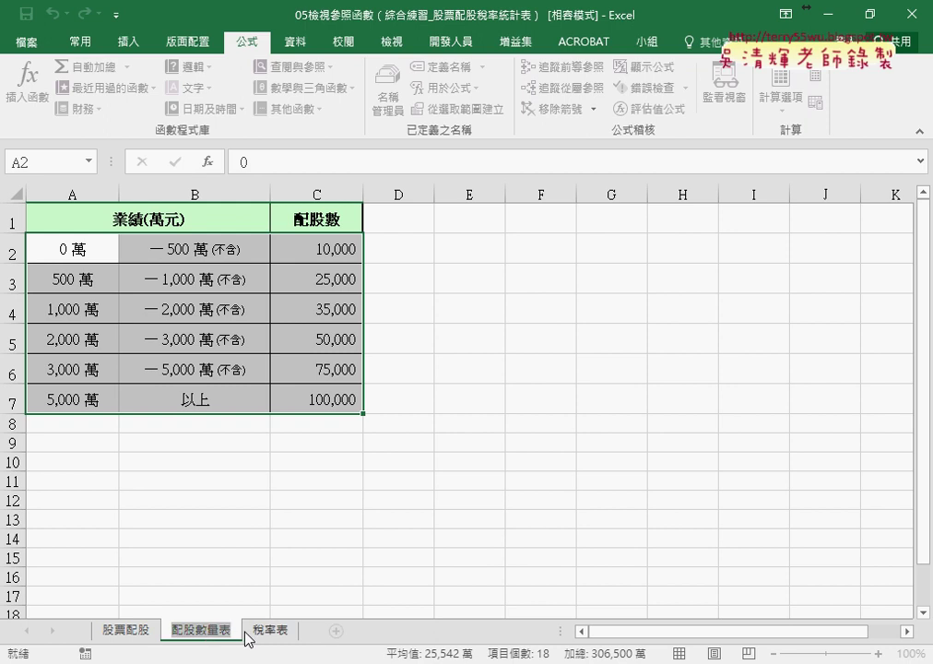
{"action": "mouse_move", "coordinate": [72, 249]}
{"action": "left_mouse_down"}
{"action": "mouse_move", "coordinate": [202, 339]}
{"action": "mouse_move", "coordinate": [306, 387]}
{"action": "left_mouse_up"}
{"action": "left_click", "coordinate": [46, 166]}
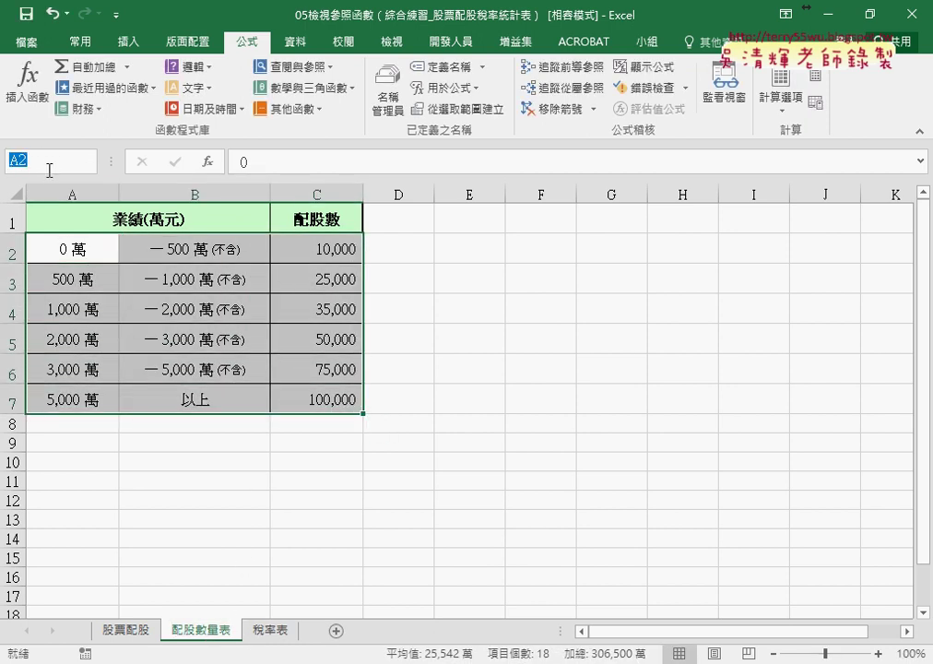
{"action": "type", "text": "配股數量表"}
{"action": "key", "text": "Return"}
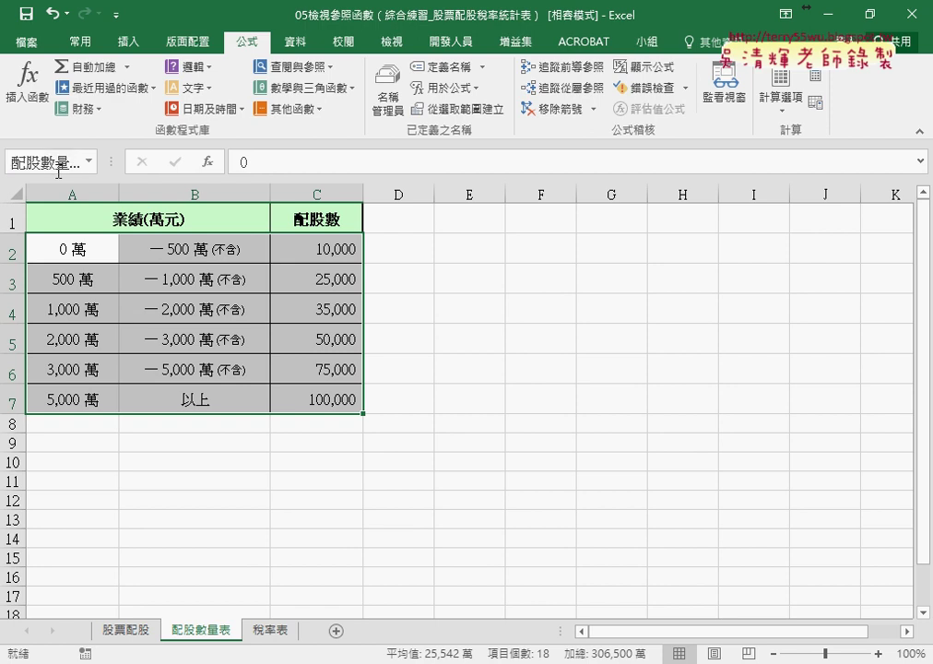
{"action": "left_click", "coordinate": [274, 630]}
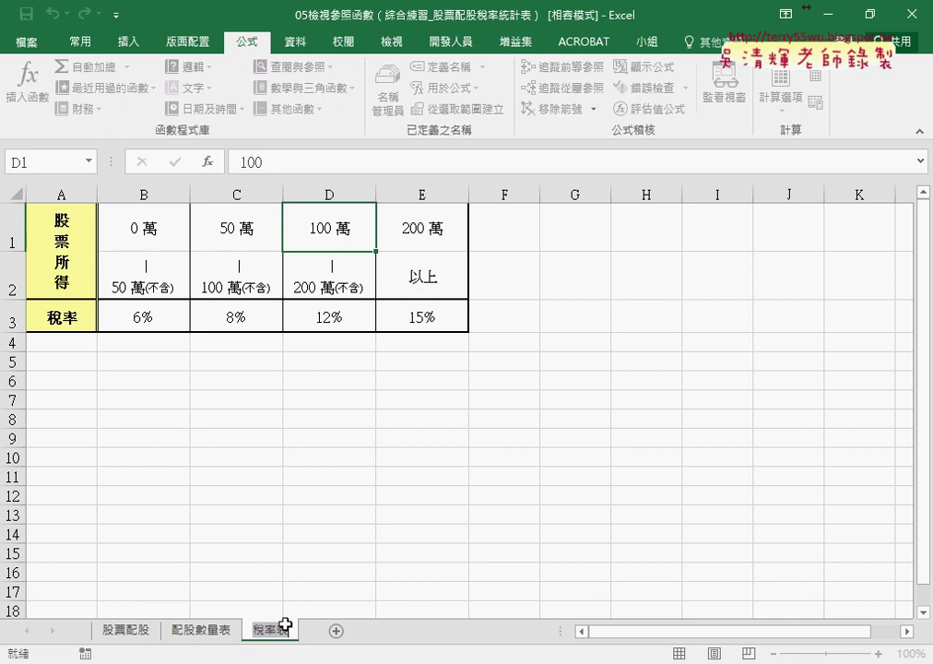
Name the tax-rate range B1:E3 '稅率表' through the Name Box
{"action": "mouse_move", "coordinate": [140, 230]}
{"action": "left_mouse_down"}
{"action": "mouse_move", "coordinate": [353, 325]}
{"action": "mouse_move", "coordinate": [420, 318]}
{"action": "left_mouse_up"}
{"action": "left_click", "coordinate": [44, 163]}
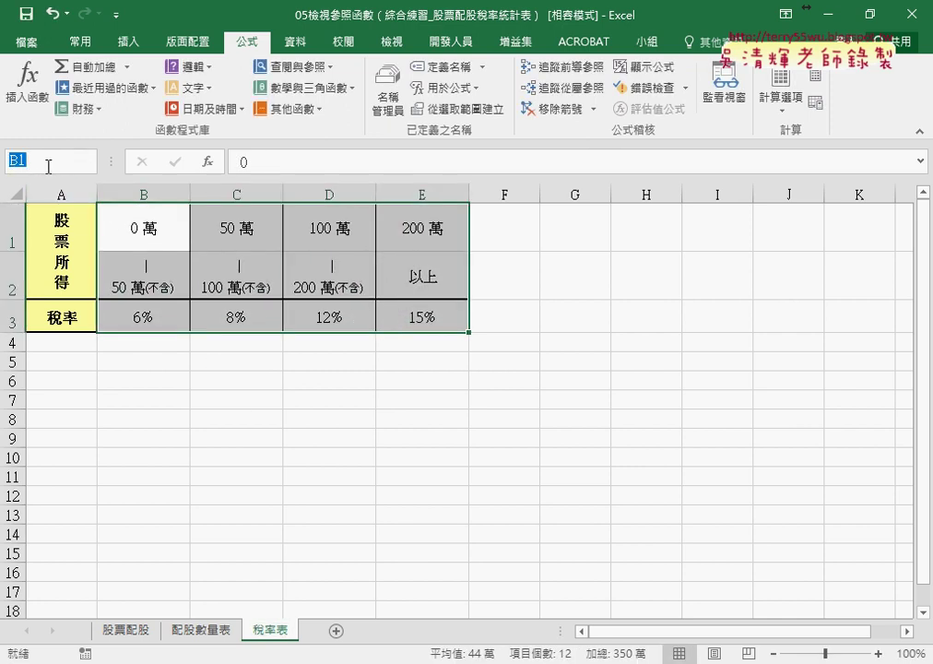
{"action": "type", "text": "稅率表"}
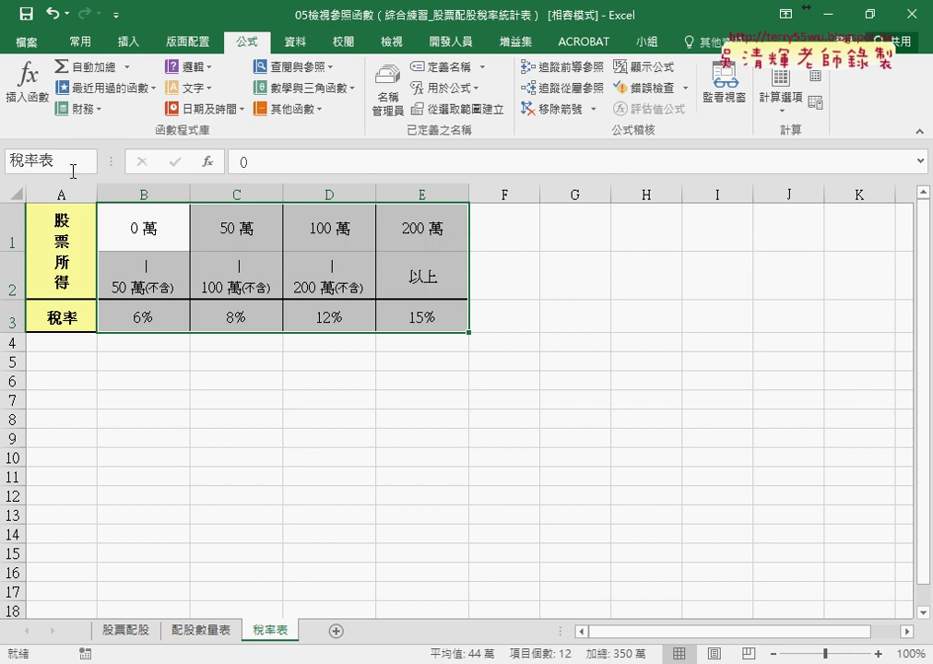
{"action": "key", "text": "Return"}
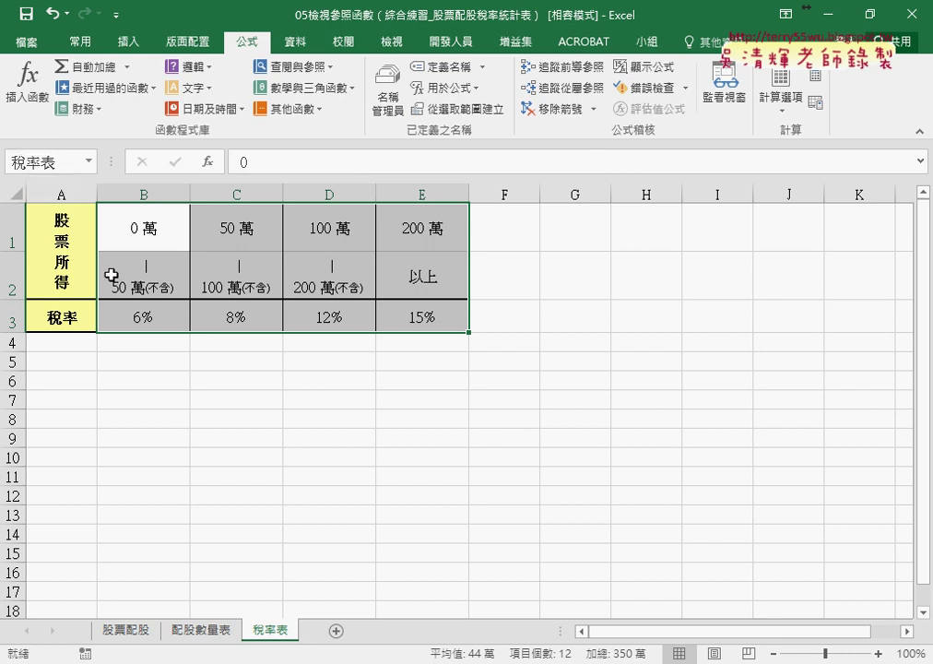
Compare the vertical column-A thresholds on 配股數量表 with the horizontal row-1 thresholds on 稅率表
{"action": "left_click", "coordinate": [199, 631]}
{"action": "left_click_drag", "start_coordinate": [69, 215], "coordinate": [316, 219]}
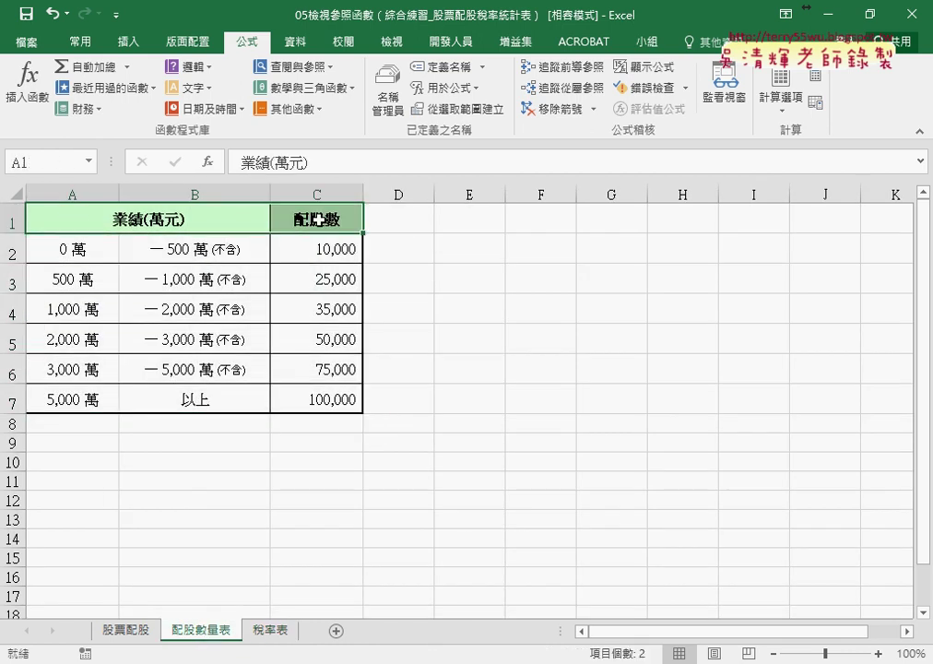
{"action": "left_click", "coordinate": [270, 630]}
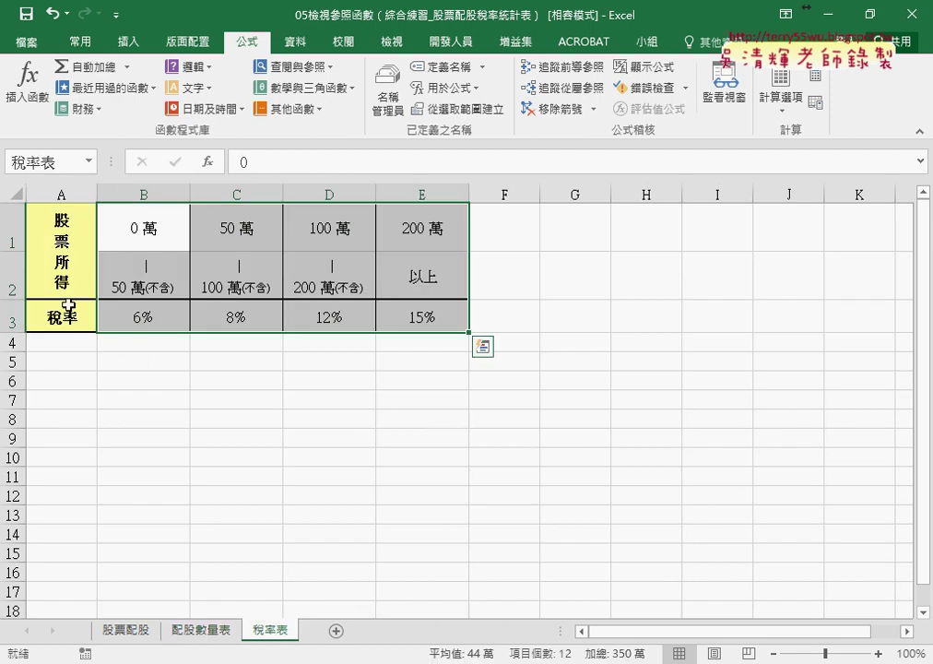
{"action": "left_click_drag", "start_coordinate": [134, 229], "coordinate": [426, 229]}
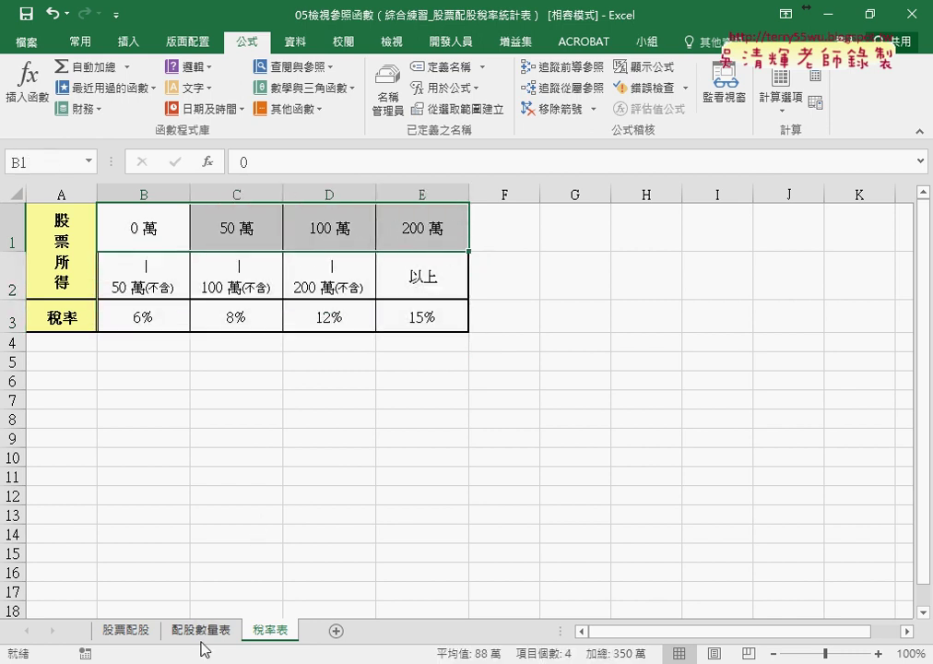
{"action": "left_click", "coordinate": [200, 630]}
{"action": "left_click_drag", "start_coordinate": [65, 247], "coordinate": [69, 397]}
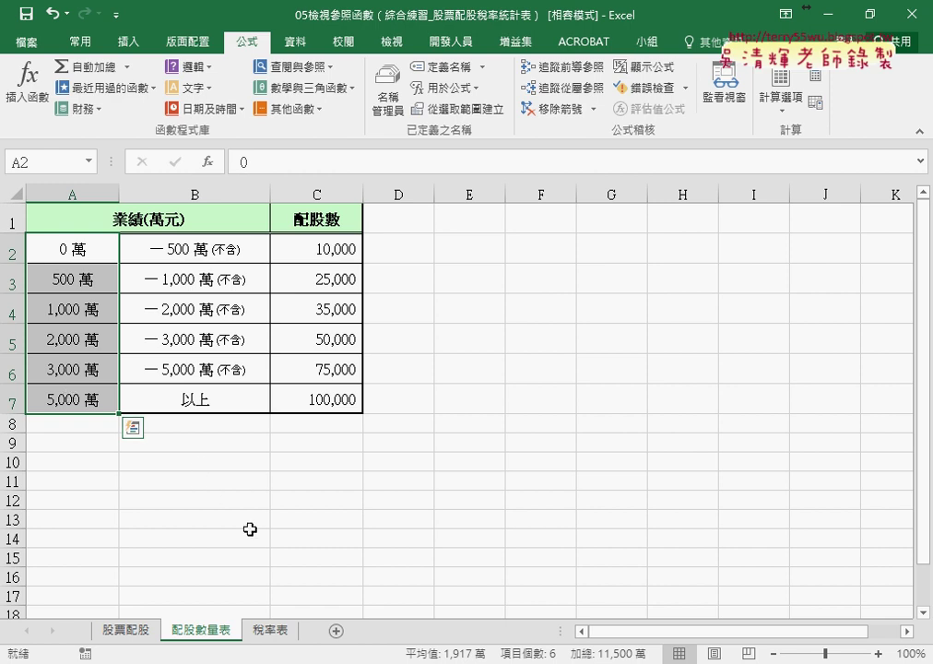
{"action": "left_click", "coordinate": [273, 631]}
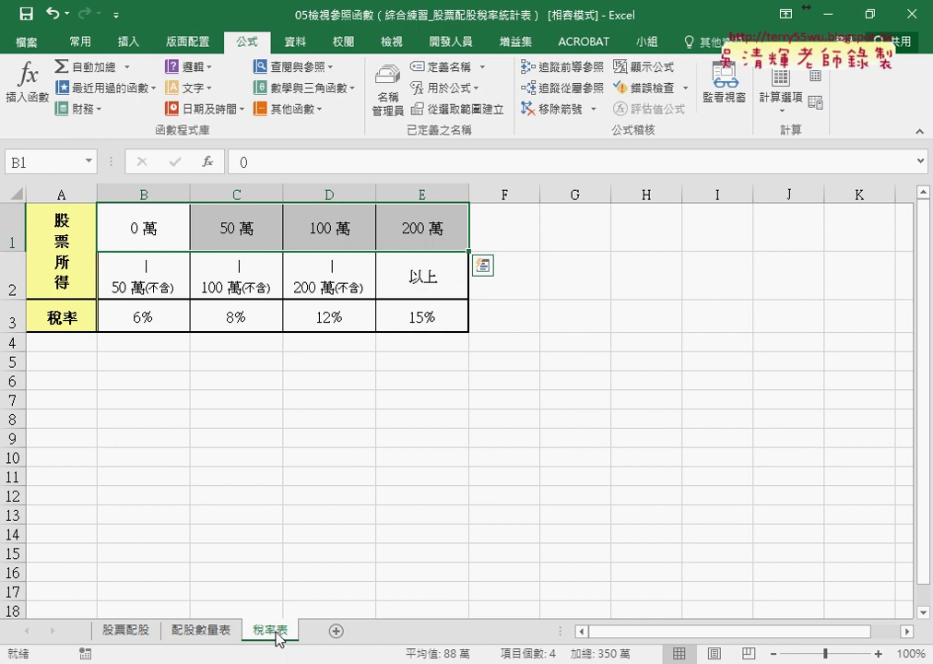
Copy the tax-rate table A1:E3 and paste it transposed at G1
{"action": "left_click_drag", "start_coordinate": [431, 320], "coordinate": [62, 231]}
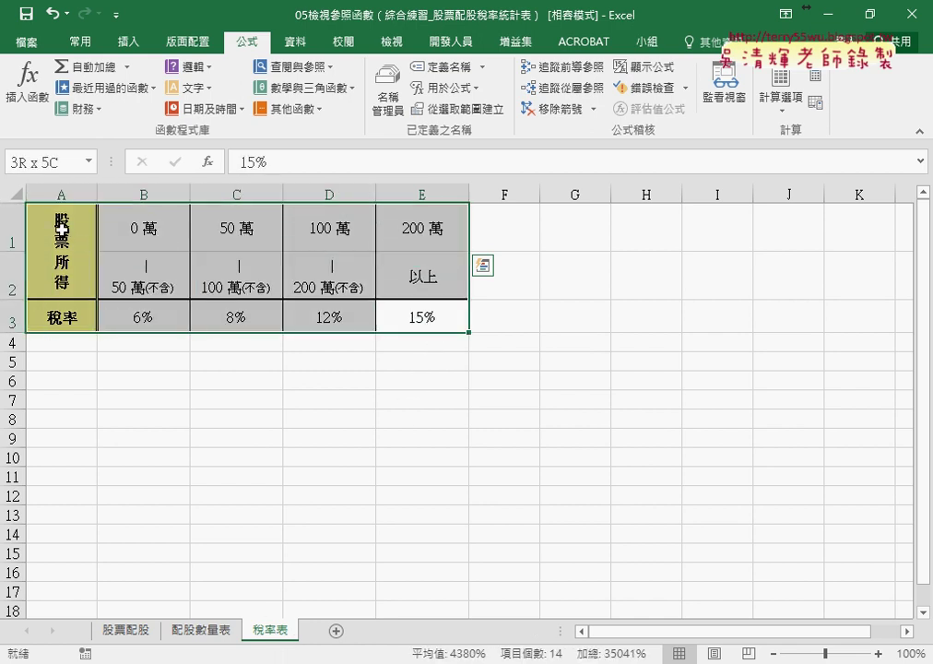
{"action": "right_click", "coordinate": [212, 226]}
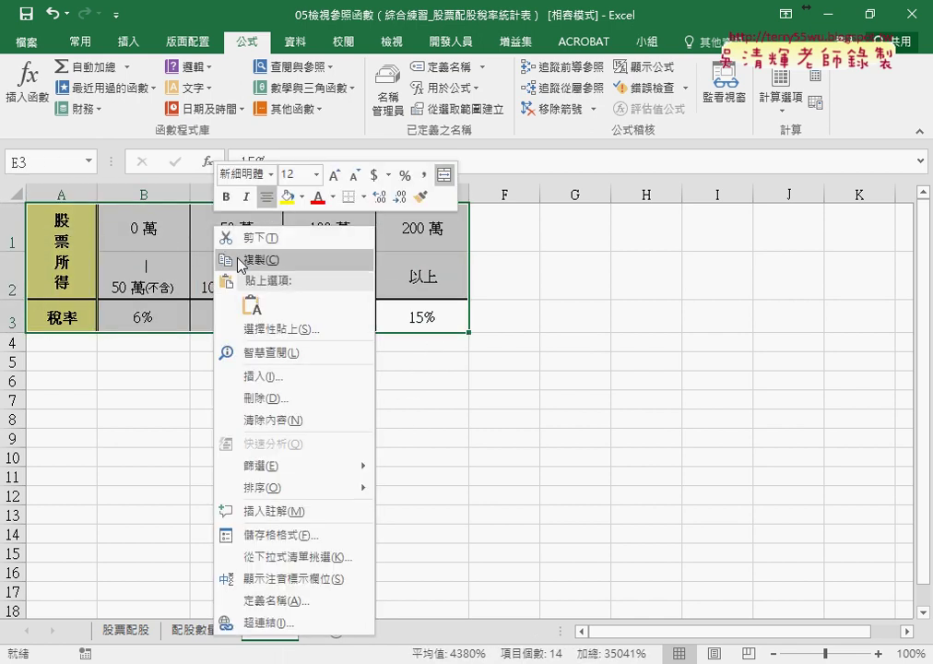
{"action": "left_click", "coordinate": [241, 260]}
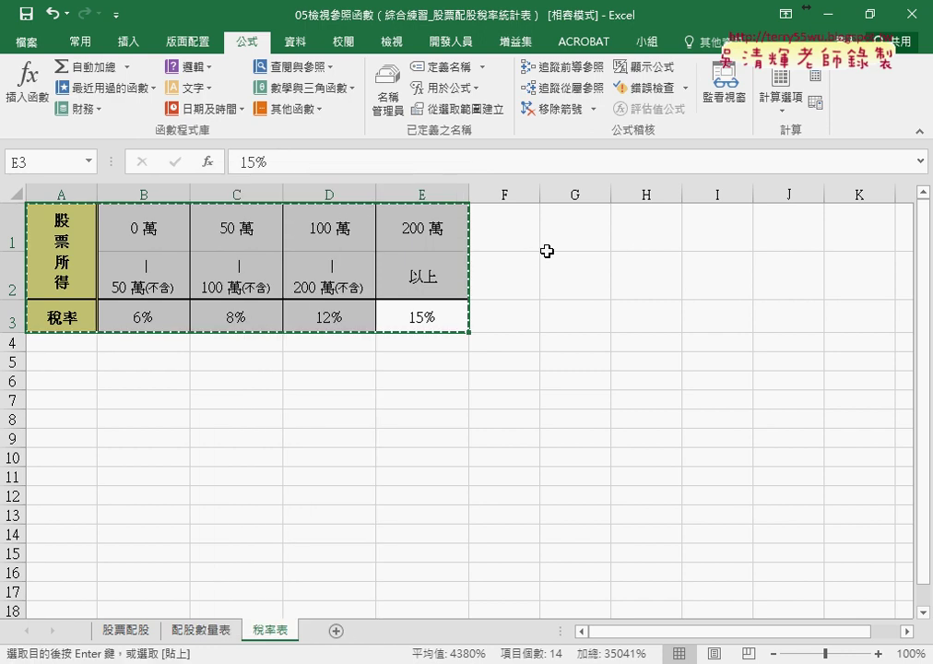
{"action": "left_click", "coordinate": [561, 241]}
{"action": "right_click", "coordinate": [568, 232]}
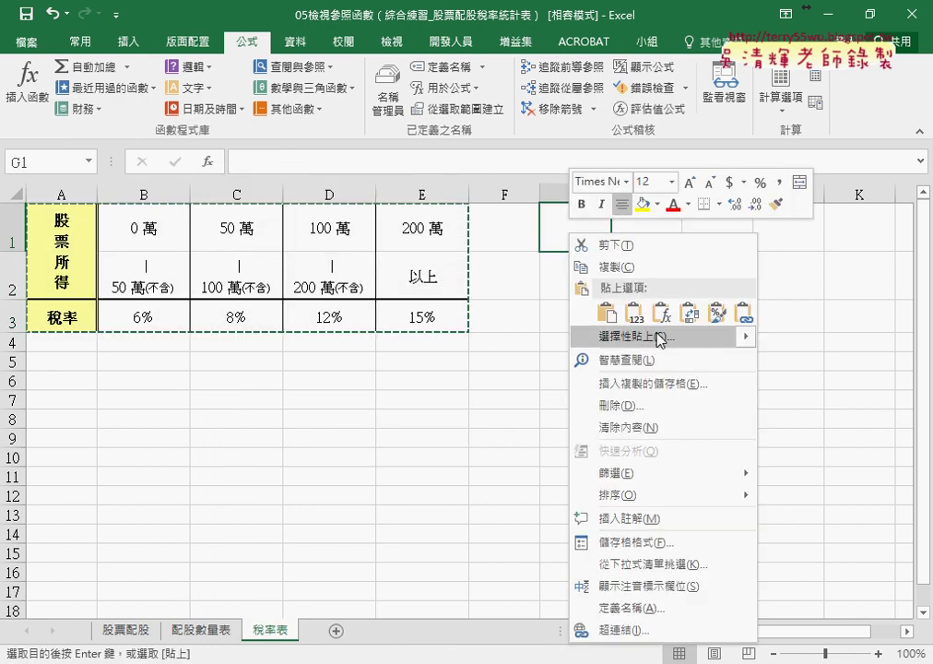
{"action": "mouse_move", "coordinate": [650, 336]}
{"action": "left_click", "coordinate": [811, 510]}
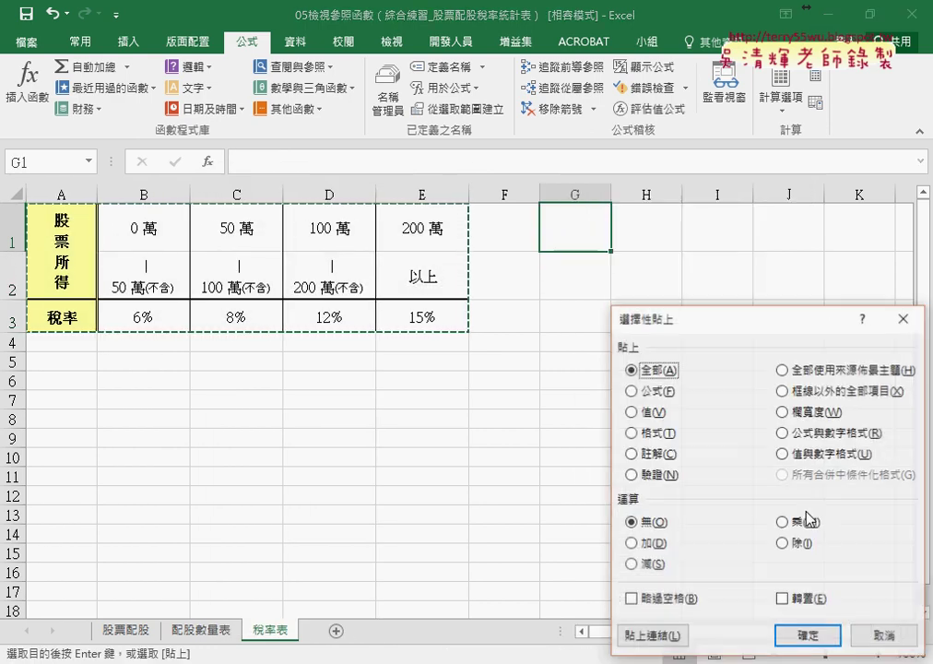
{"action": "left_click", "coordinate": [782, 598]}
{"action": "left_click", "coordinate": [805, 635]}
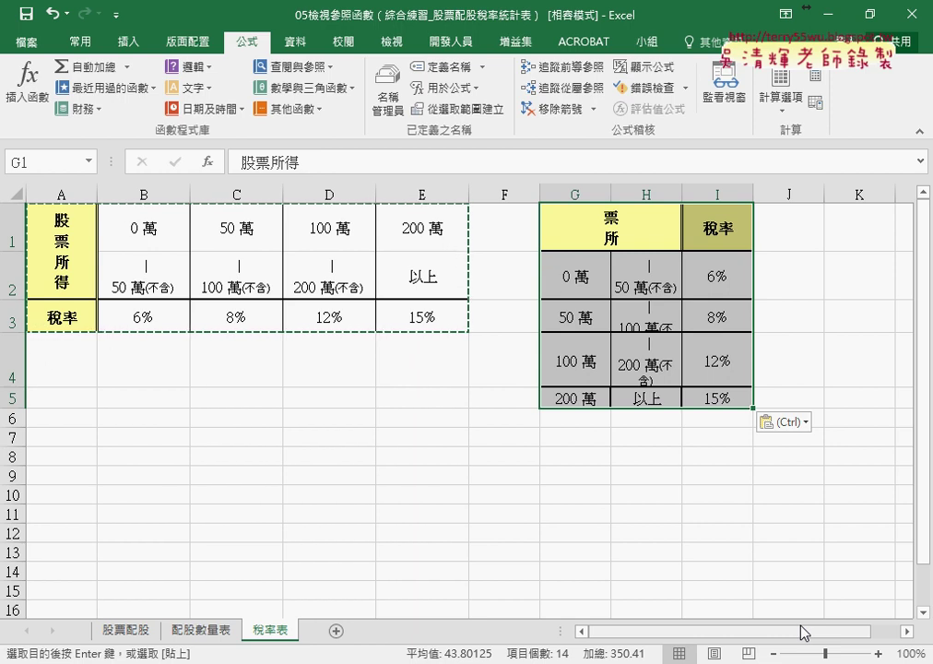
Undo the transposed paste and return to the 配股數量表 sheet
{"action": "key", "text": "ctrl+z"}
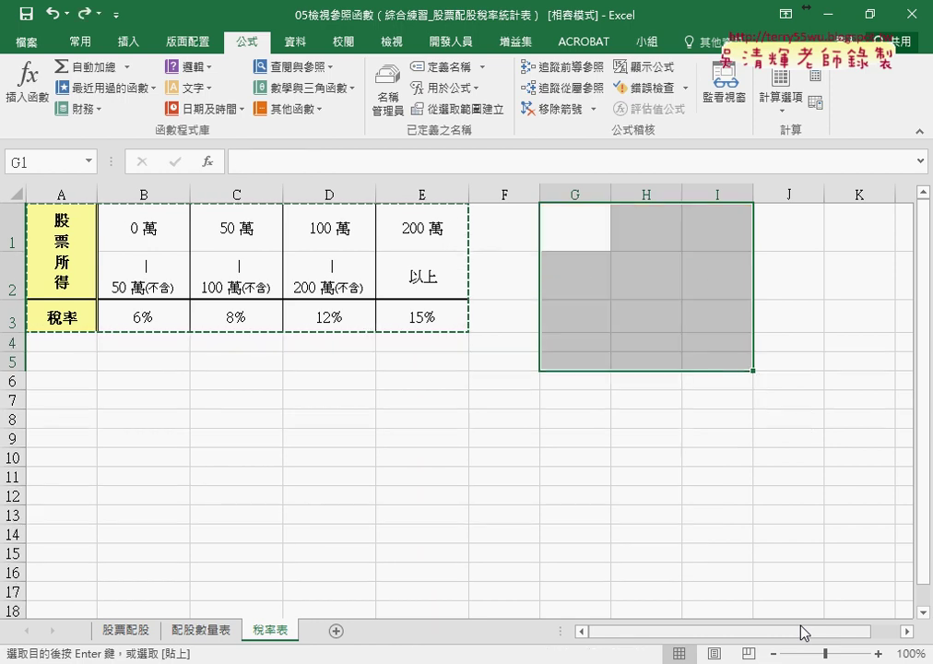
{"action": "left_click", "coordinate": [588, 447]}
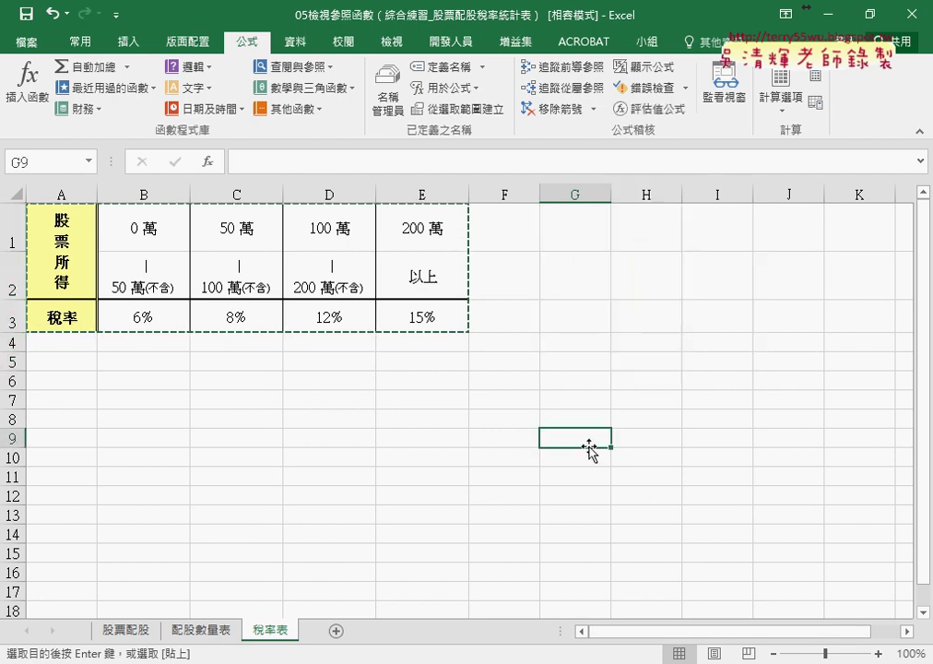
{"action": "left_click", "coordinate": [200, 630]}
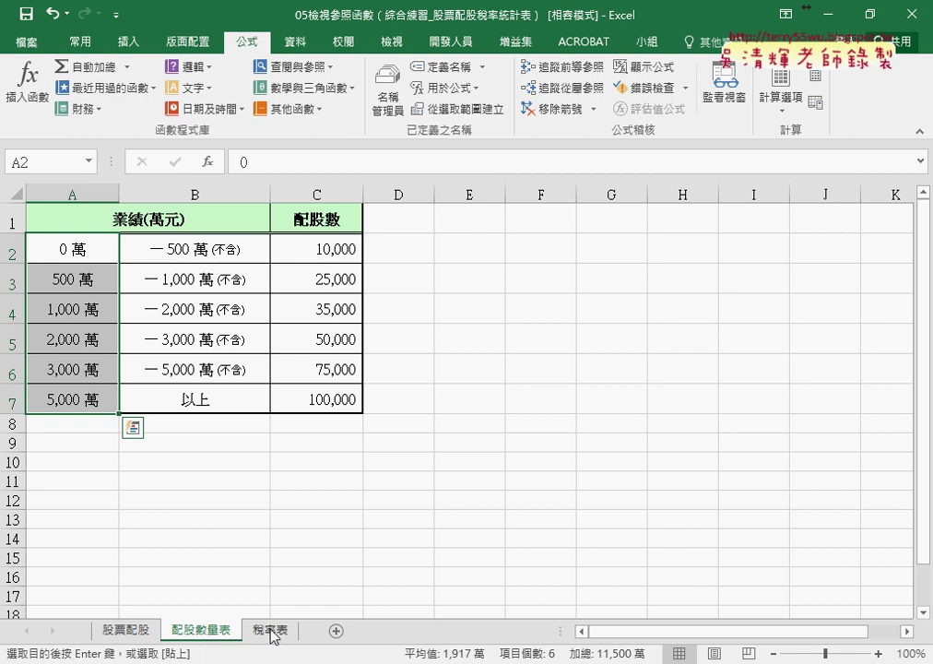
Review the still-empty result cells D4 through H4 on the 股票配股 sheet
{"action": "left_click", "coordinate": [271, 632]}
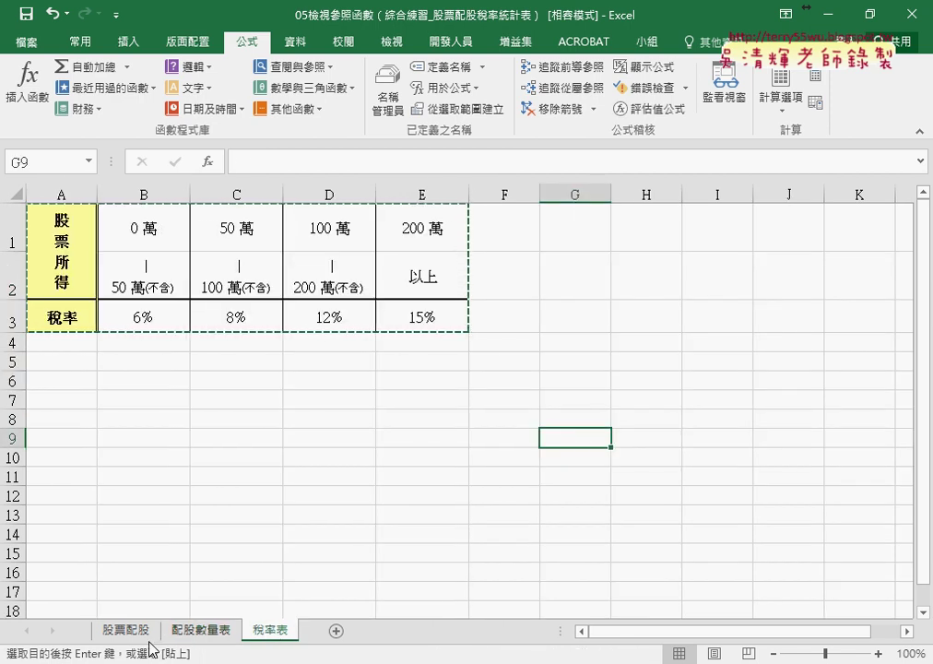
{"action": "left_click", "coordinate": [127, 632]}
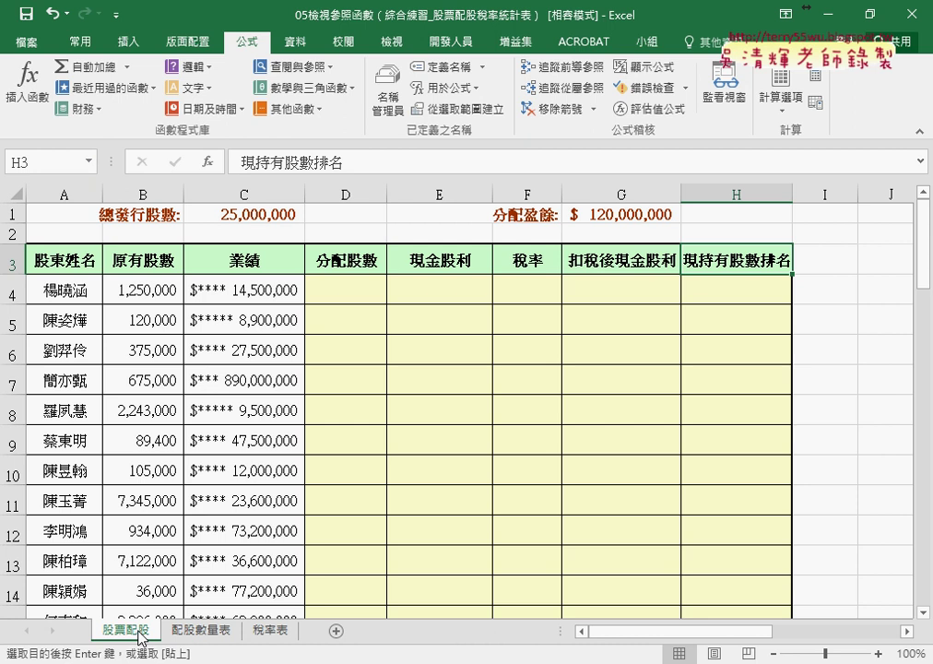
{"action": "left_click", "coordinate": [348, 292]}
{"action": "left_click", "coordinate": [443, 291]}
{"action": "left_click", "coordinate": [521, 288]}
{"action": "left_click", "coordinate": [624, 290]}
{"action": "left_click", "coordinate": [715, 288]}
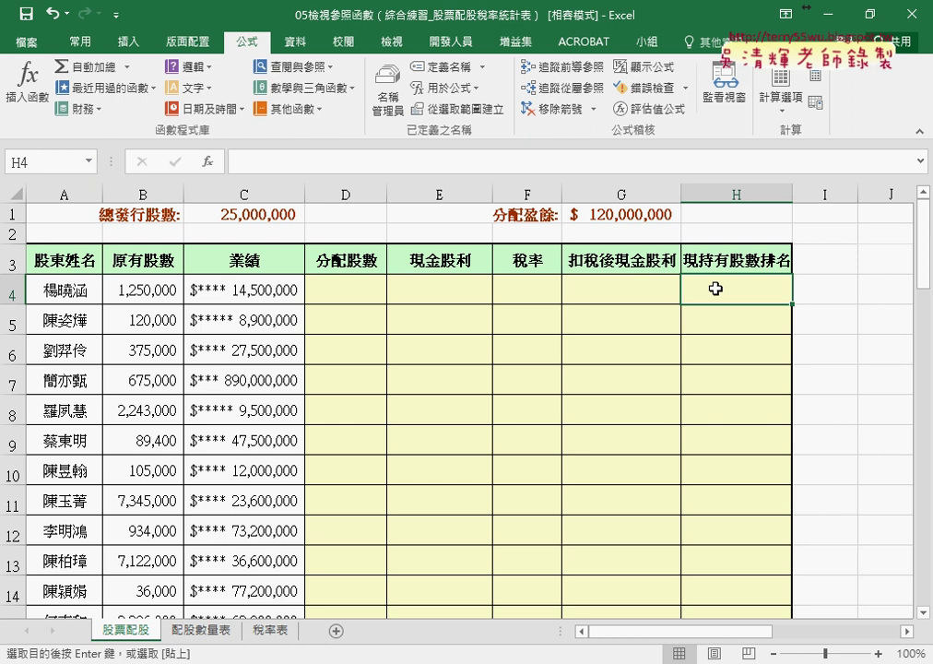
{"action": "left_click_drag", "start_coordinate": [645, 632], "coordinate": [749, 632]}
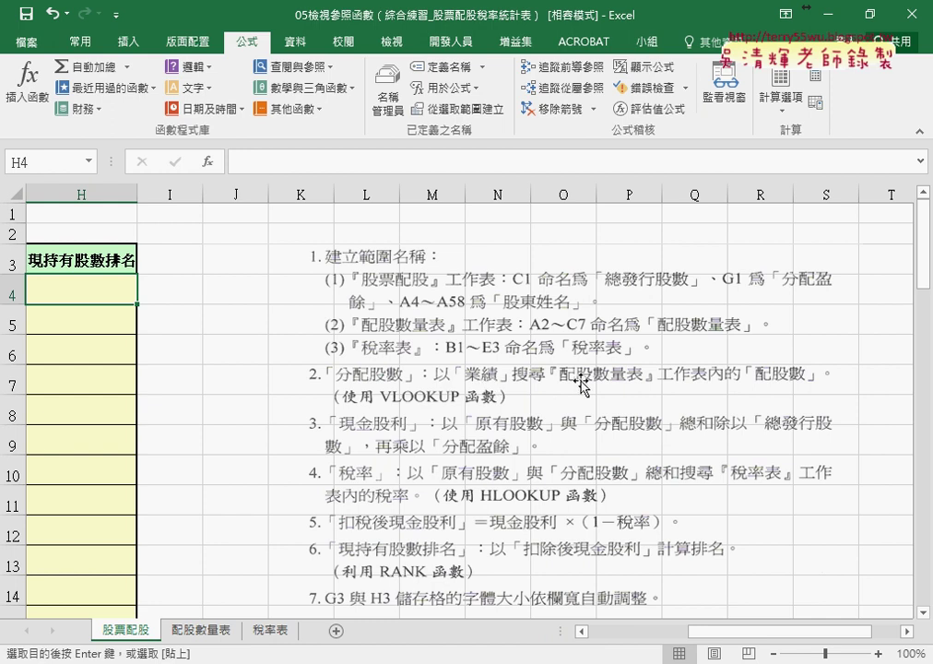
Check the first bracket's 10,000 allotment on 配股數量表, then select C4 on 股票配股
{"action": "left_click", "coordinate": [217, 630]}
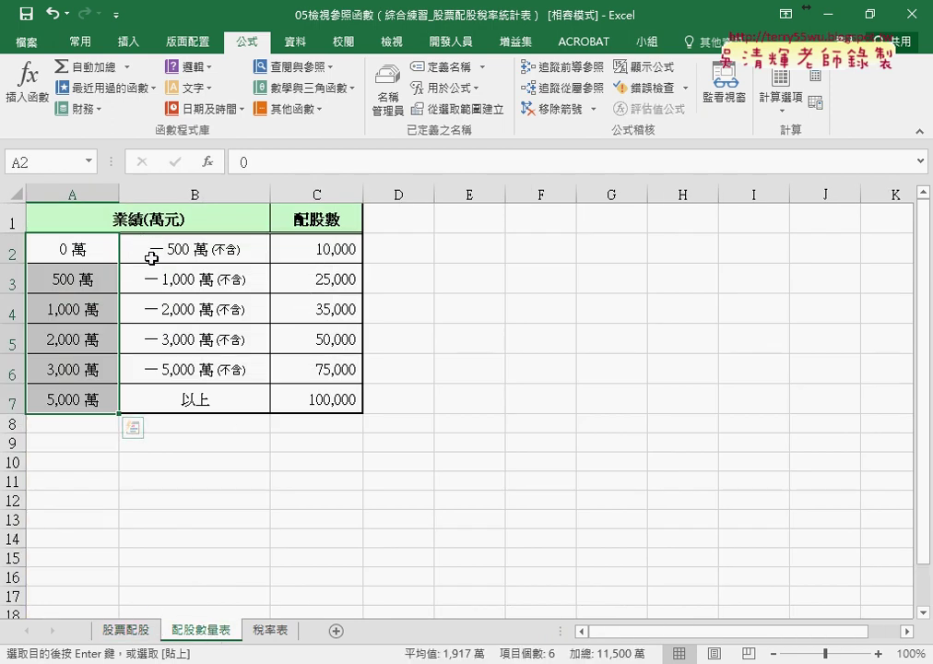
{"action": "left_click_drag", "start_coordinate": [83, 251], "coordinate": [187, 251]}
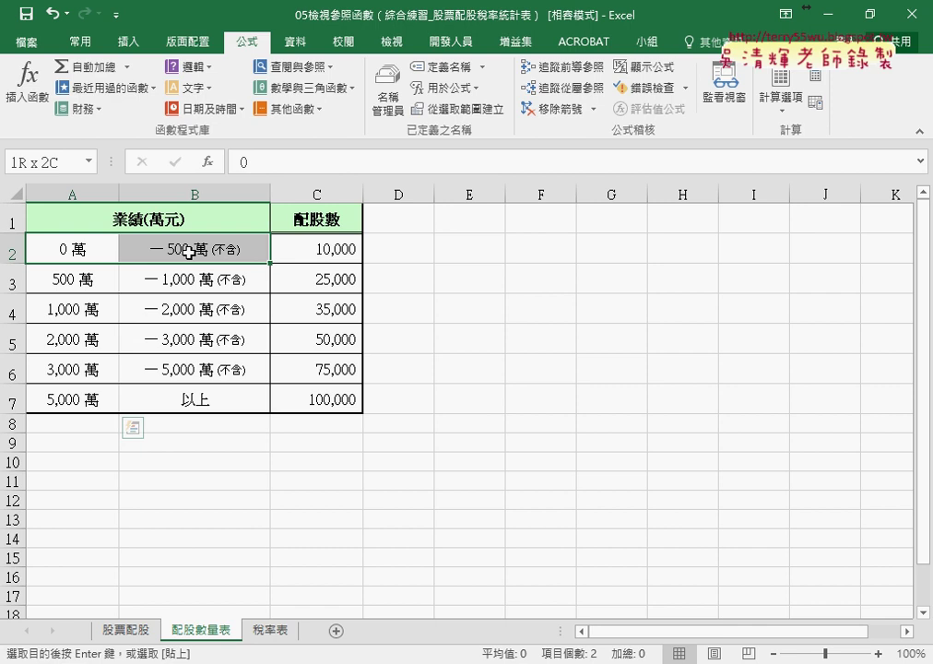
{"action": "left_click", "coordinate": [322, 248]}
{"action": "left_click", "coordinate": [125, 630]}
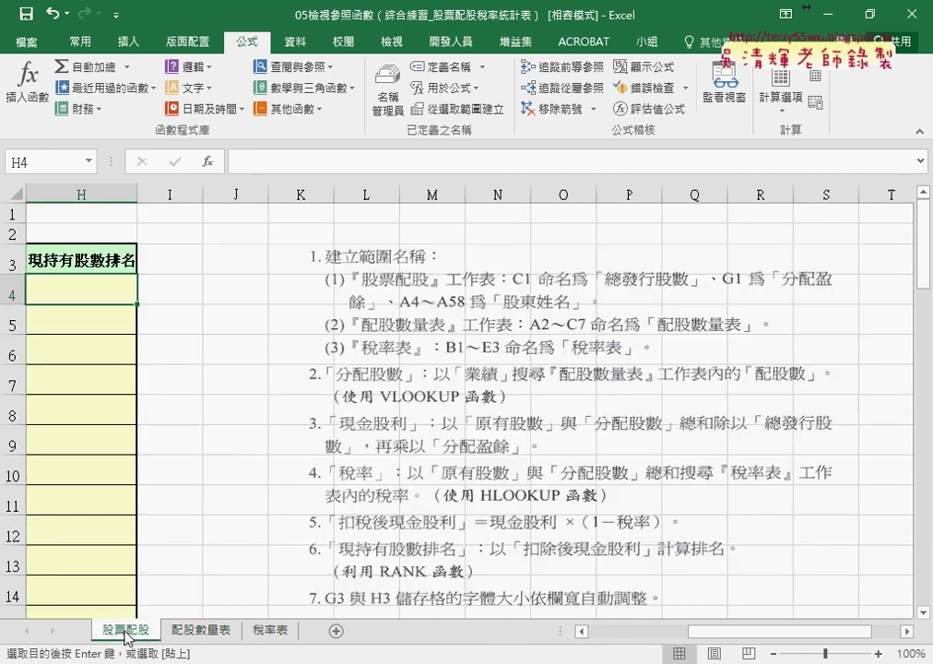
{"action": "left_click_drag", "start_coordinate": [709, 636], "coordinate": [611, 636]}
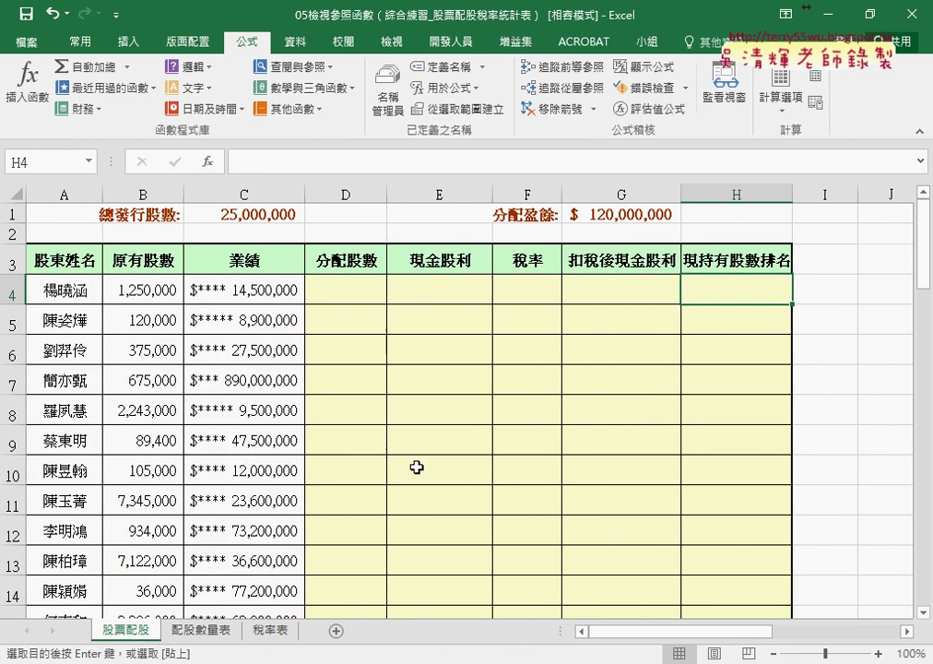
{"action": "left_click", "coordinate": [293, 291]}
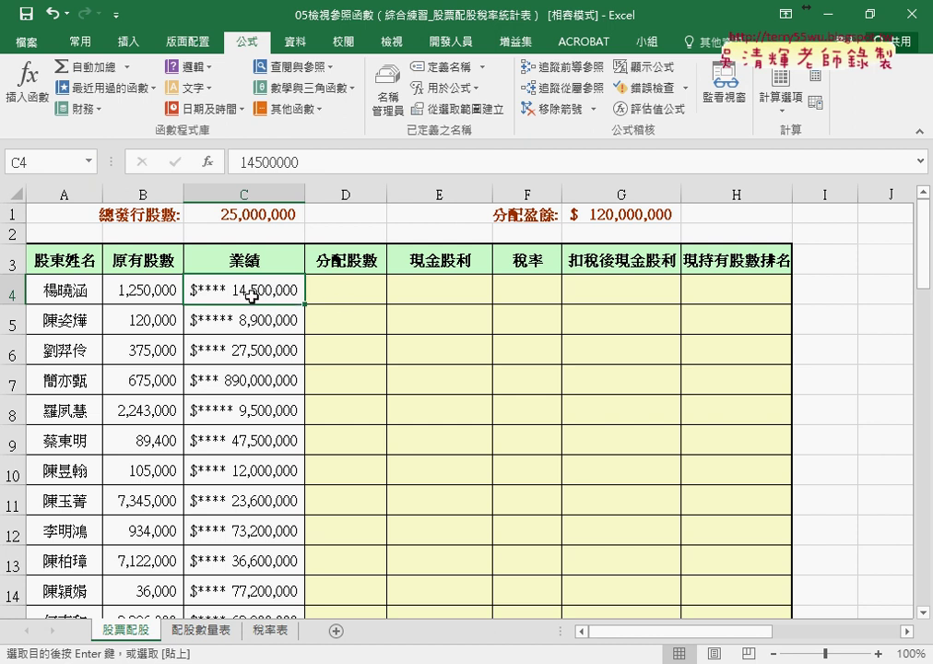
Look up the 14,500,000 bracket's allotment and enter 35,000 in D4
{"action": "left_click", "coordinate": [203, 628]}
{"action": "left_click_drag", "start_coordinate": [76, 309], "coordinate": [335, 314]}
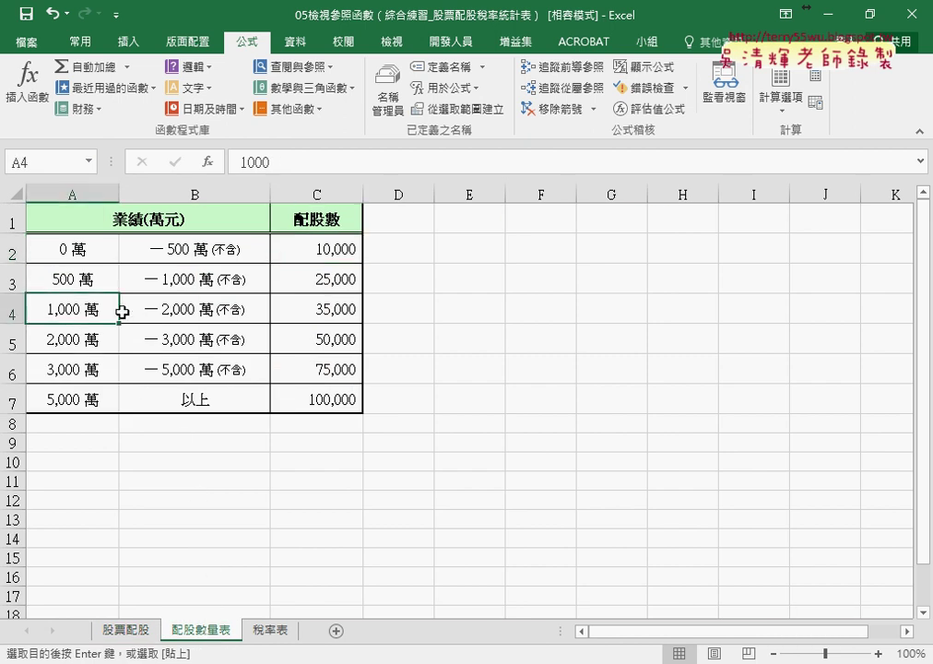
{"action": "left_click", "coordinate": [335, 314]}
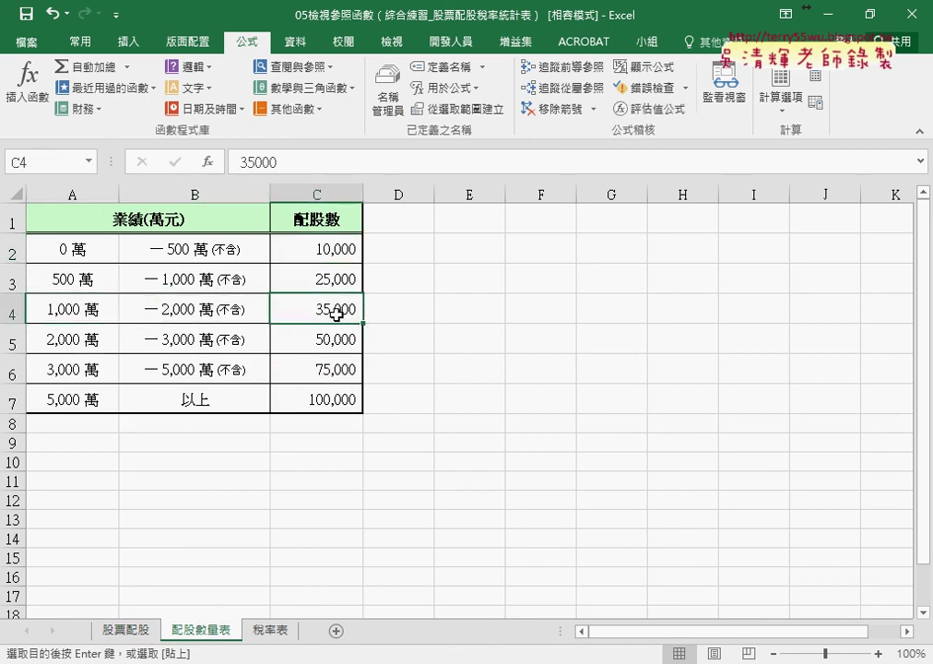
{"action": "left_click", "coordinate": [126, 630]}
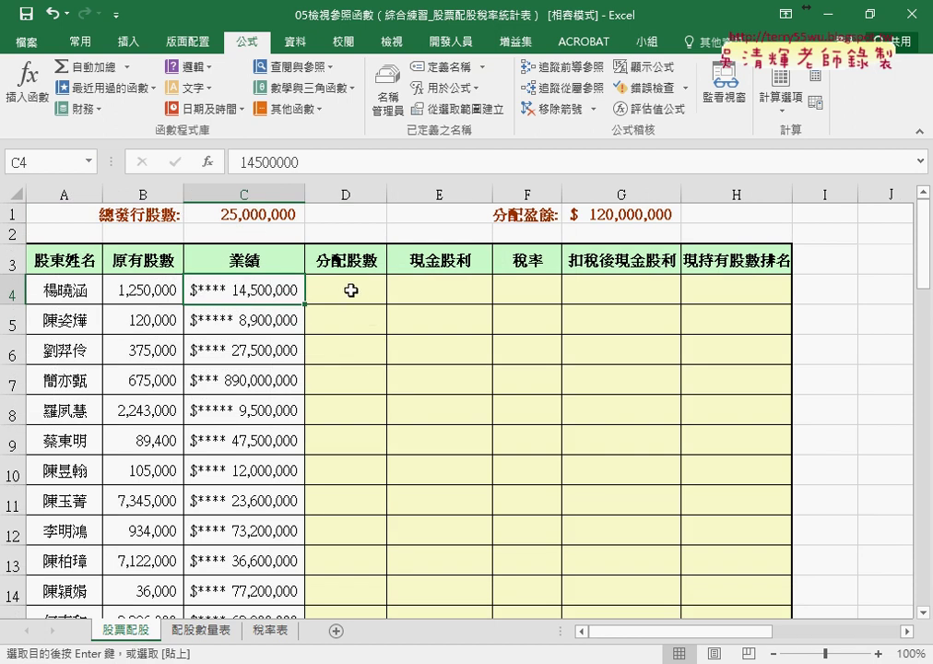
{"action": "left_click", "coordinate": [348, 289]}
{"action": "type", "text": "35000"}
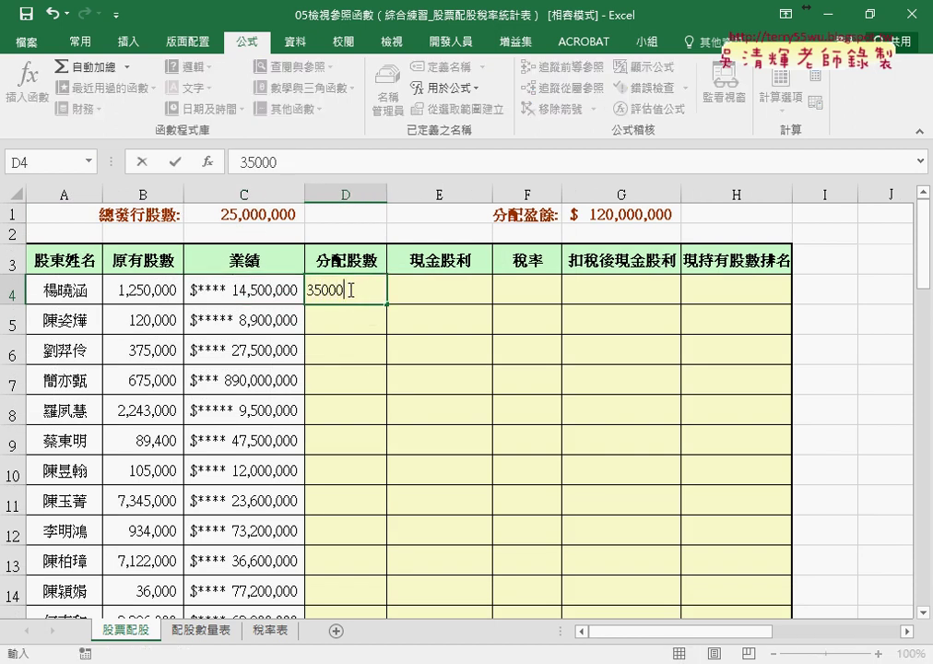
{"action": "key", "text": "Return"}
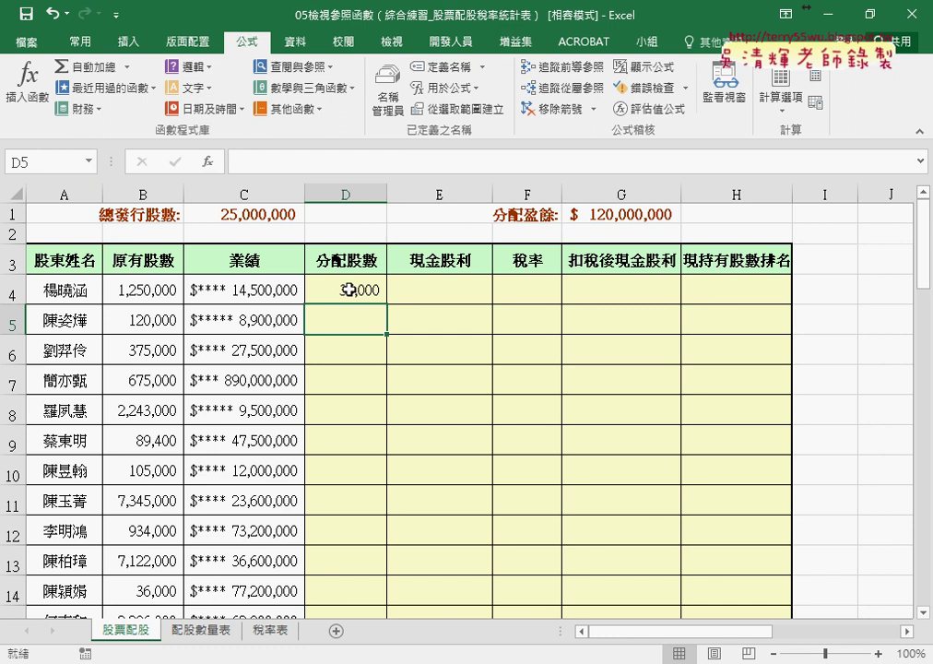
Verify D4's allotment against the performance figure in C4 and the lookup sheet
{"action": "left_click", "coordinate": [348, 290]}
{"action": "left_click", "coordinate": [195, 630]}
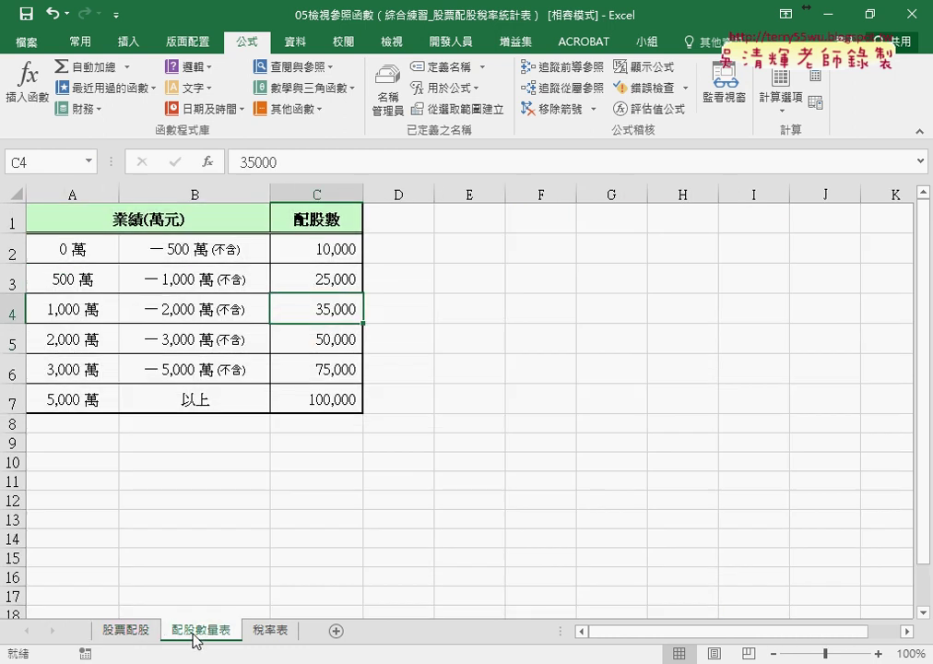
{"action": "left_click", "coordinate": [138, 631]}
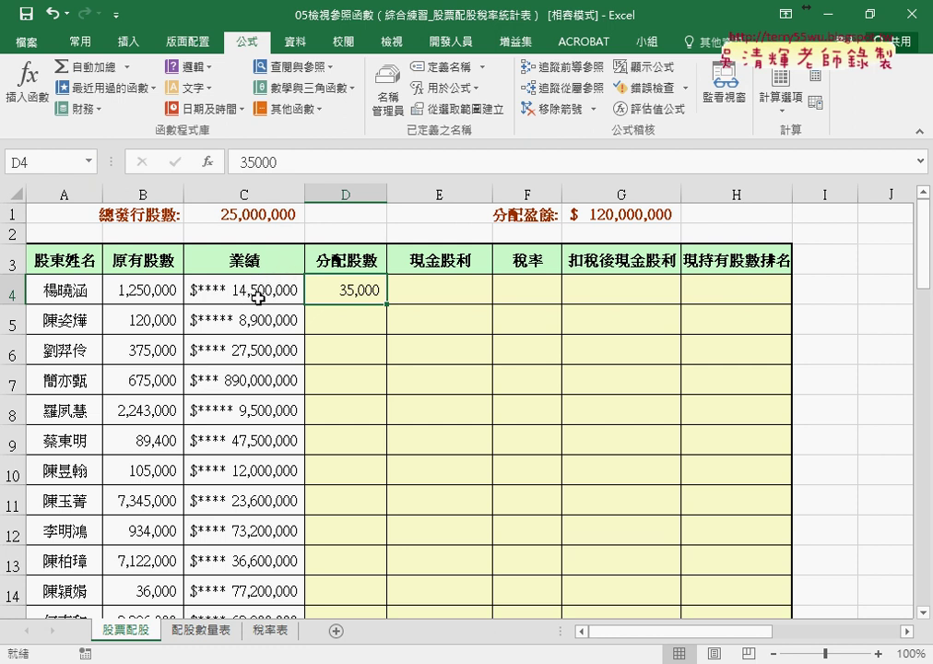
{"action": "left_click", "coordinate": [257, 296]}
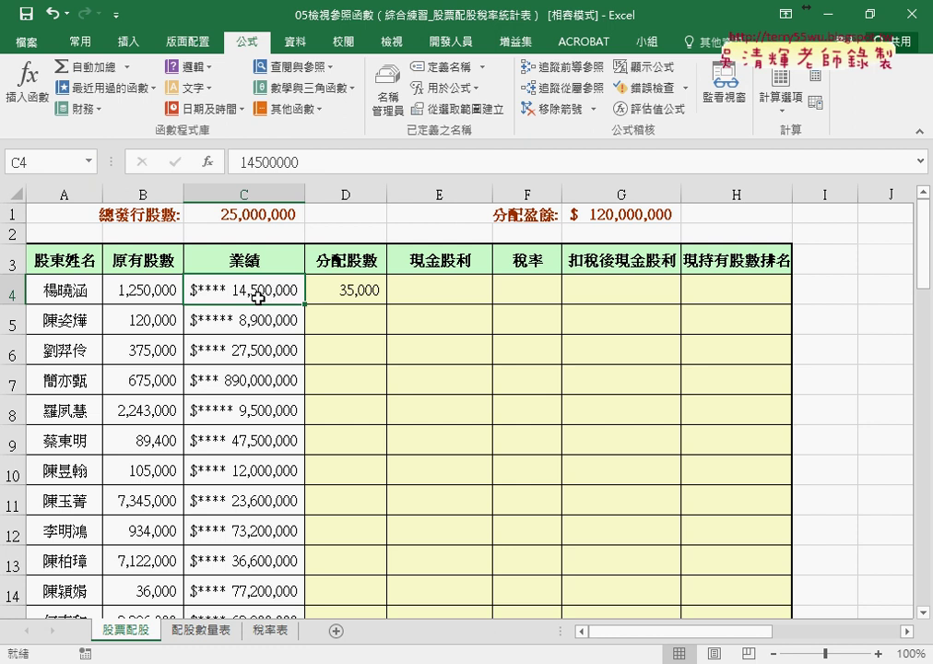
{"action": "left_click", "coordinate": [335, 281]}
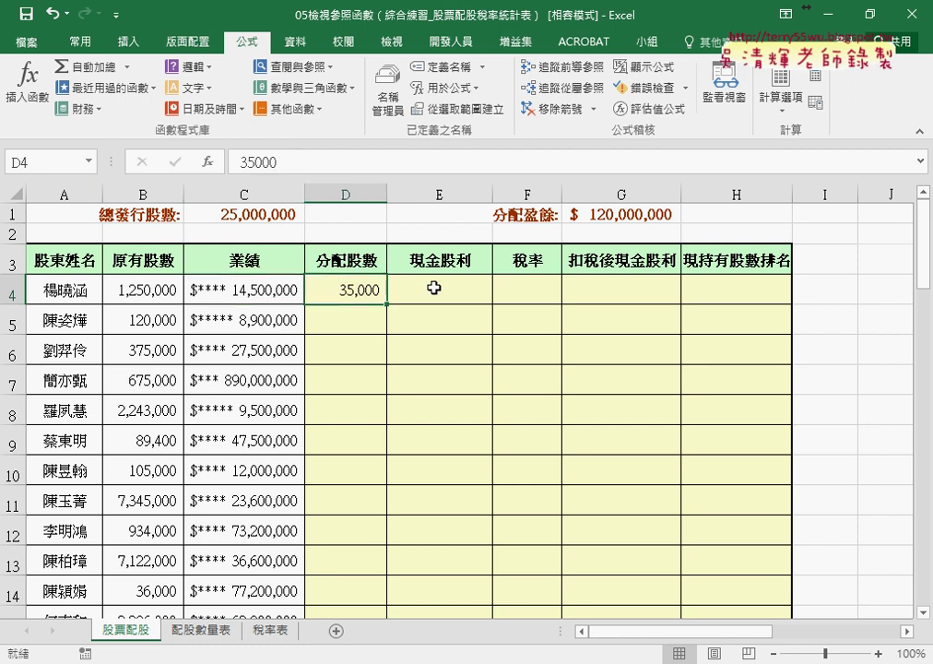
{"action": "left_click", "coordinate": [387, 101]}
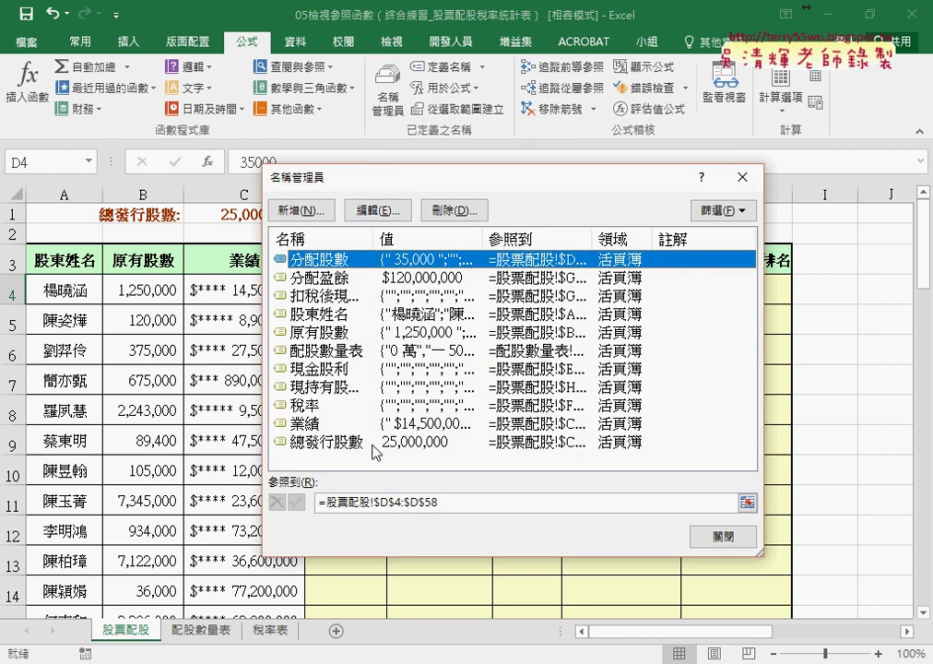
{"action": "left_click", "coordinate": [723, 536]}
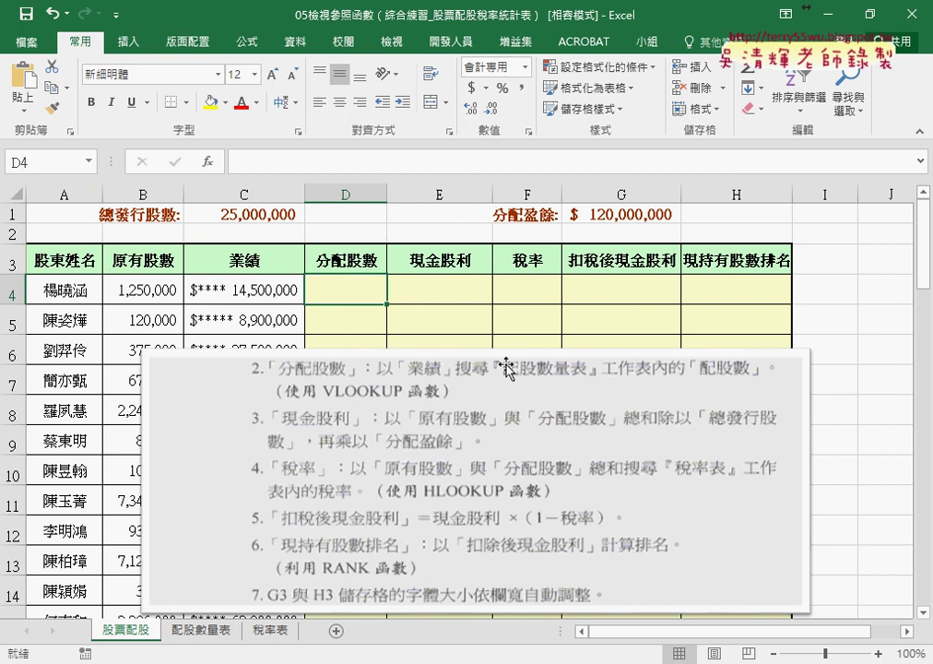
Insert an empty VLOOKUP into D4 from the Lookup & Reference category
{"action": "left_click", "coordinate": [208, 161]}
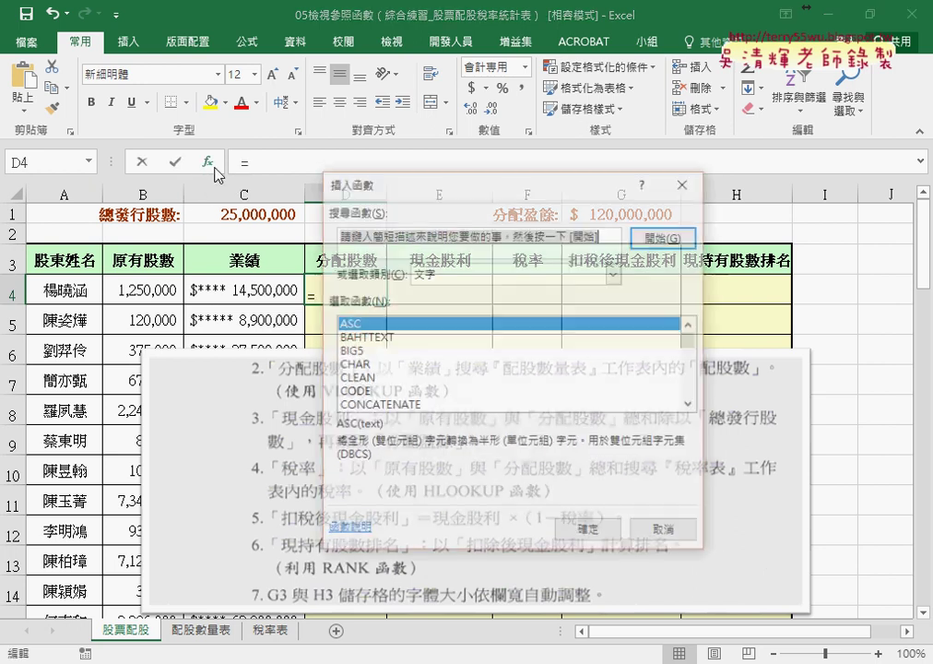
{"action": "left_click", "coordinate": [615, 273]}
{"action": "left_click", "coordinate": [521, 374]}
{"action": "left_click_drag", "start_coordinate": [688, 354], "coordinate": [689, 385]}
{"action": "left_click", "coordinate": [421, 406]}
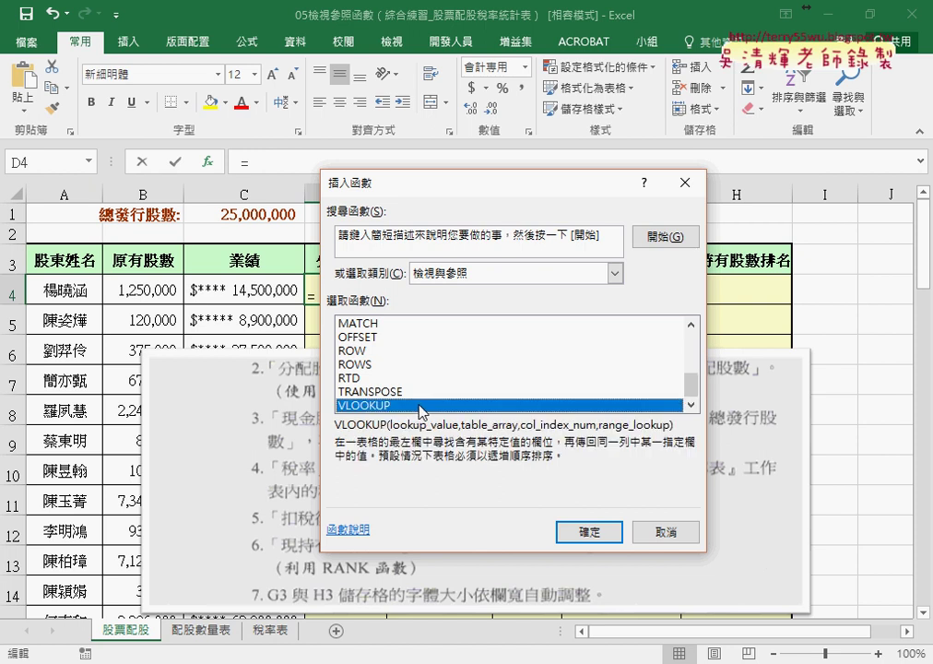
{"action": "left_click", "coordinate": [579, 531]}
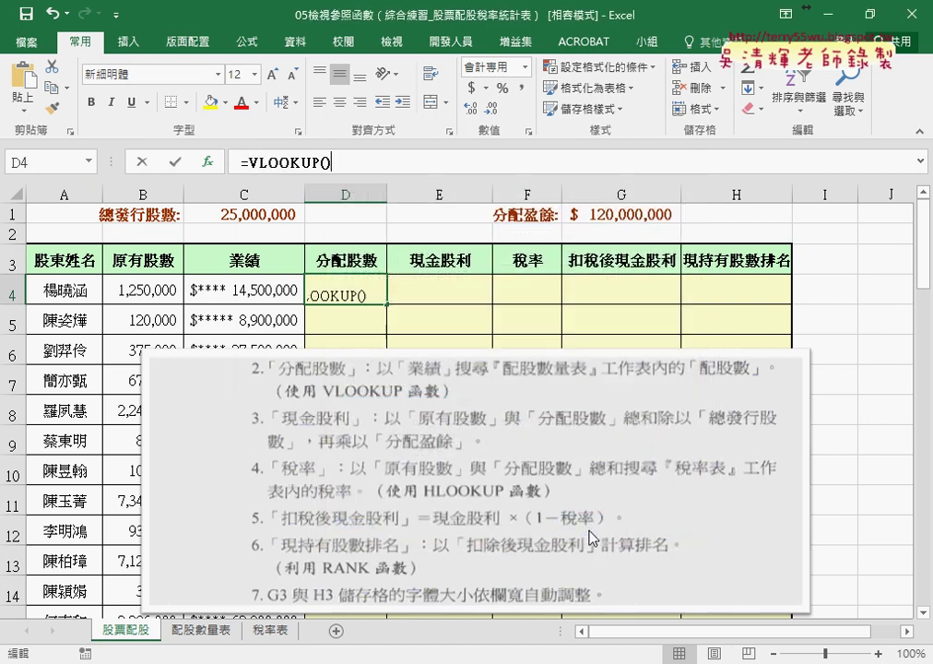
{"action": "left_click_drag", "start_coordinate": [436, 225], "coordinate": [423, 366]}
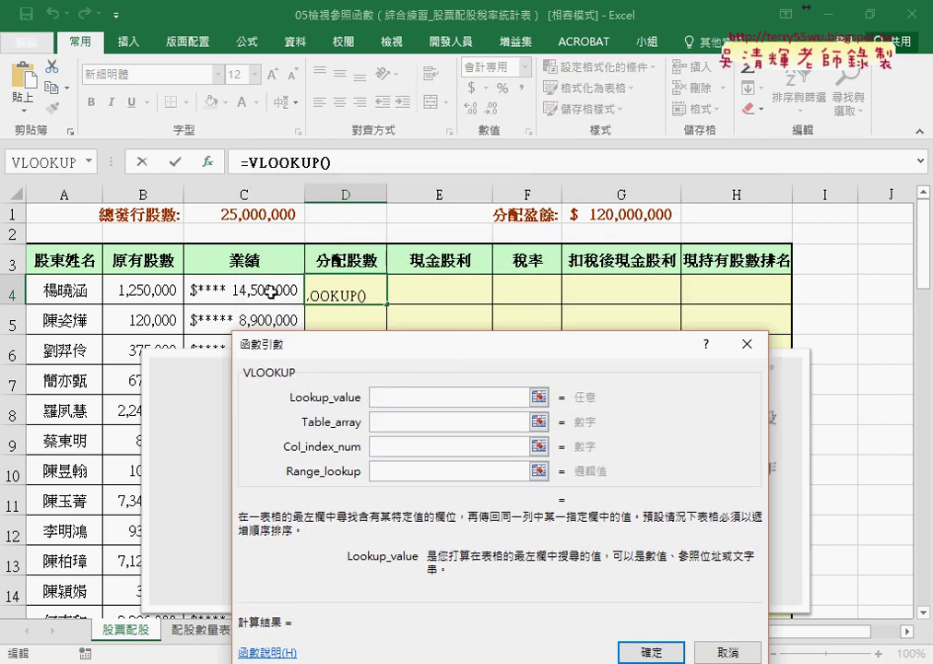
Replace the VLOOKUP lookup value with the 業績 name divided by 10000
{"action": "left_click", "coordinate": [245, 290]}
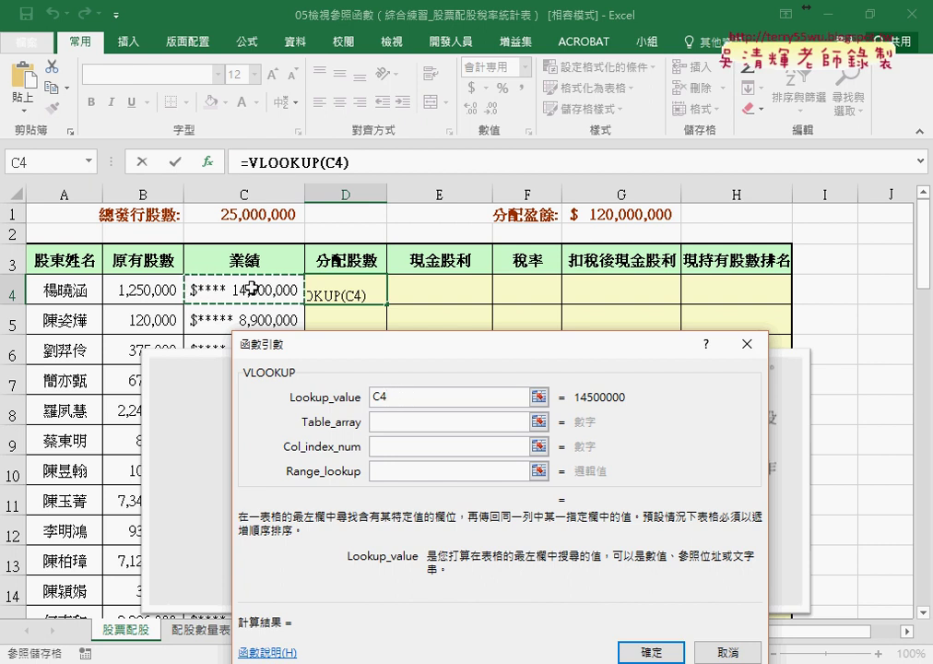
{"action": "left_click", "coordinate": [340, 399]}
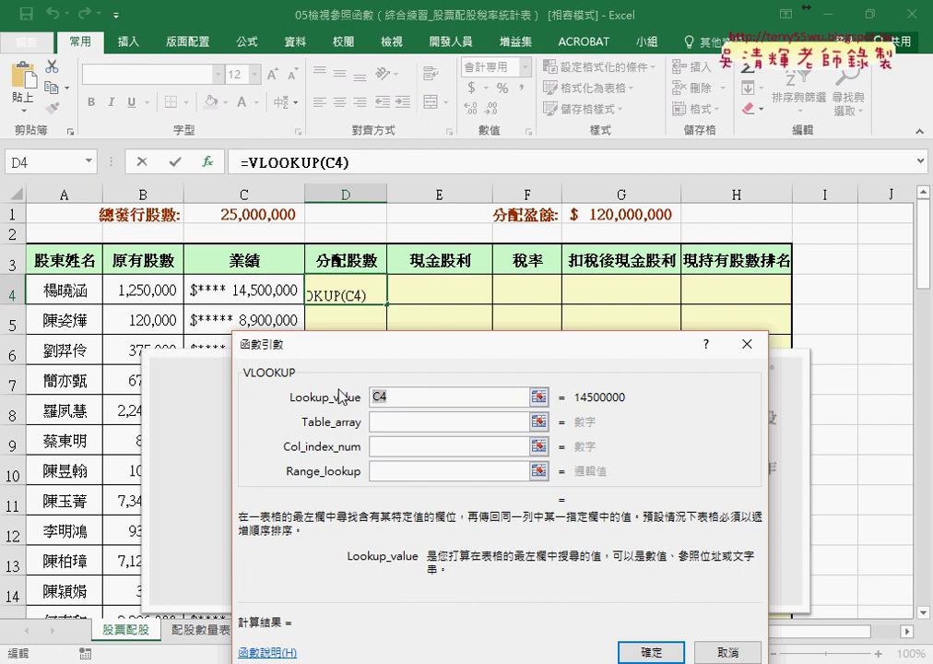
{"action": "key", "text": "BackSpace"}
{"action": "key", "text": "F3"}
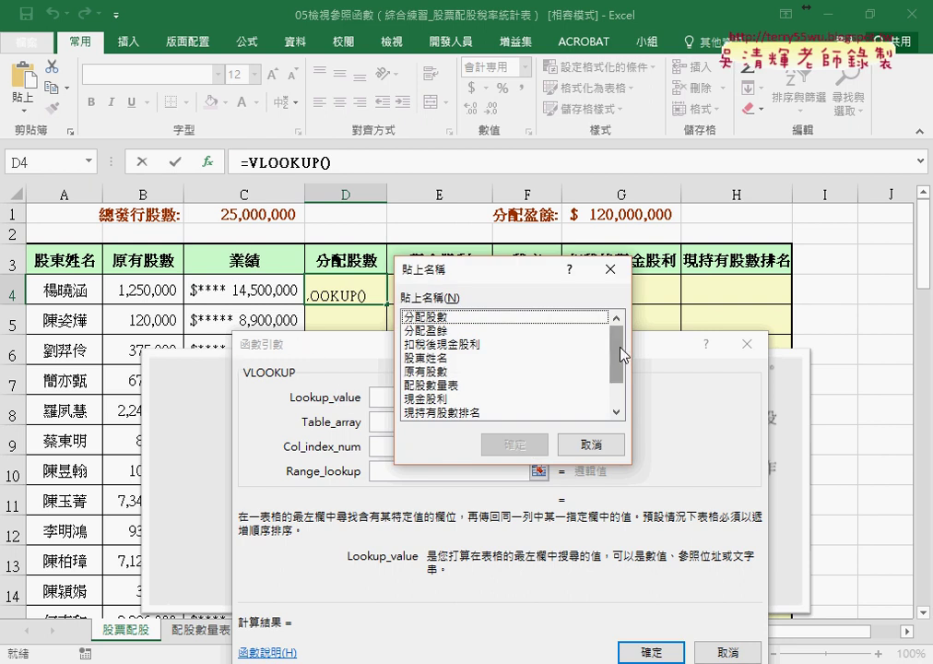
{"action": "left_click_drag", "start_coordinate": [620, 352], "coordinate": [624, 392]}
{"action": "double_click", "coordinate": [423, 399]}
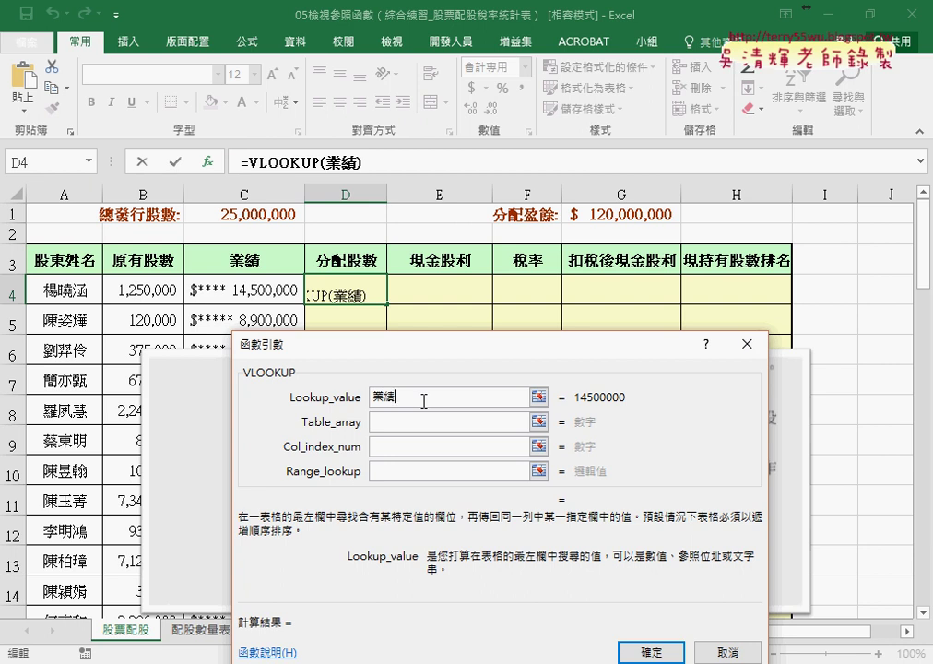
{"action": "type", "text": "/"}
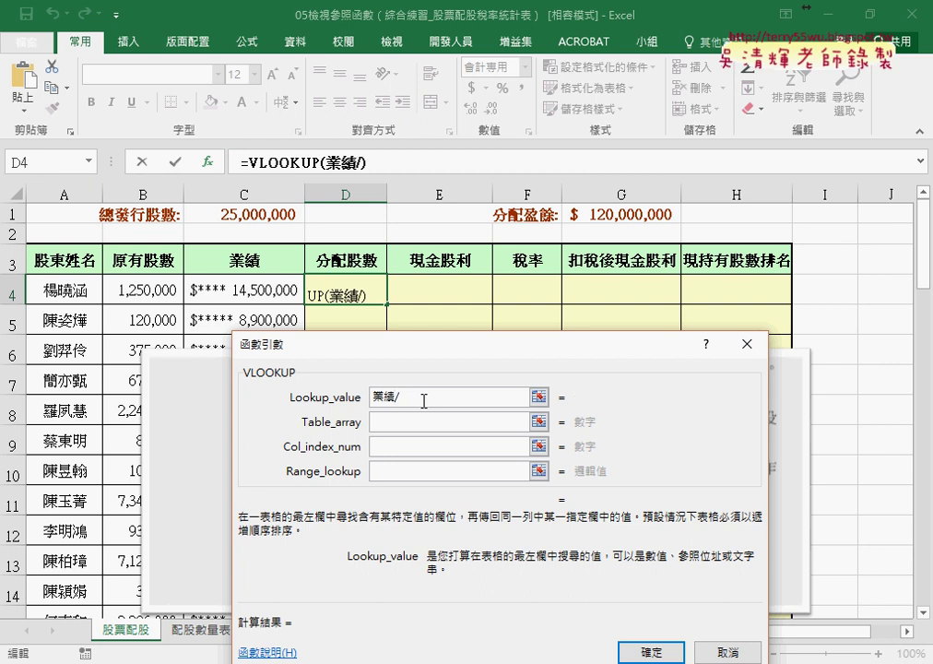
{"action": "type", "text": "10000"}
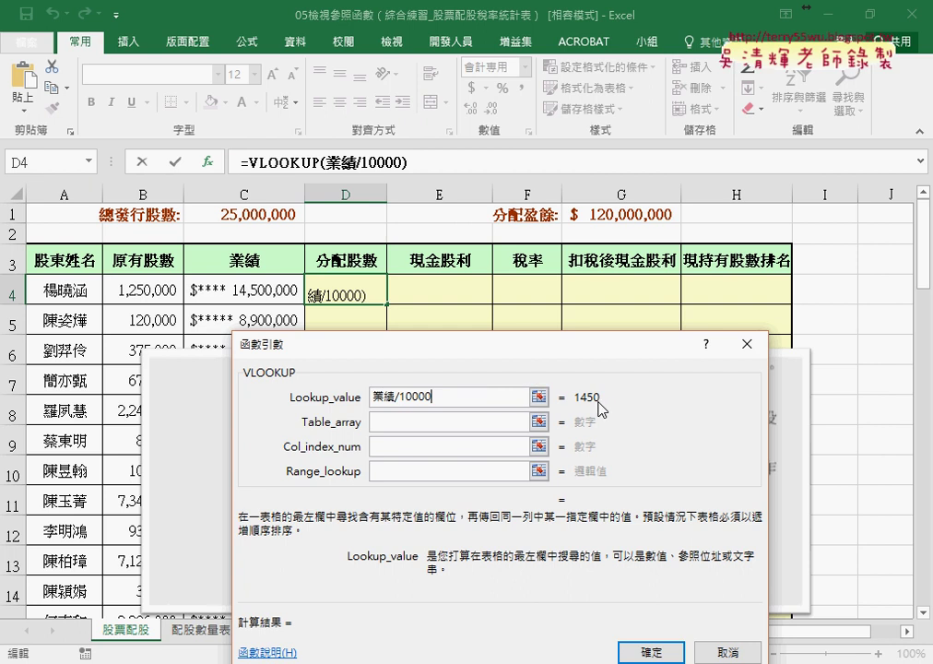
Use 配股數量表 as the table array with column 3 and match type 1, then confirm
{"action": "left_click", "coordinate": [396, 424]}
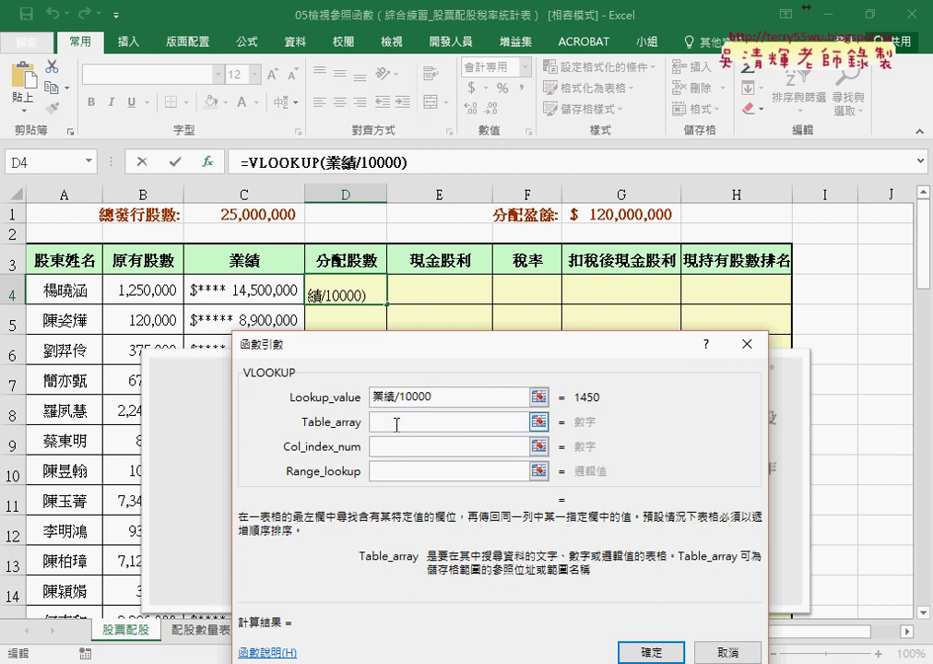
{"action": "key", "text": "F3"}
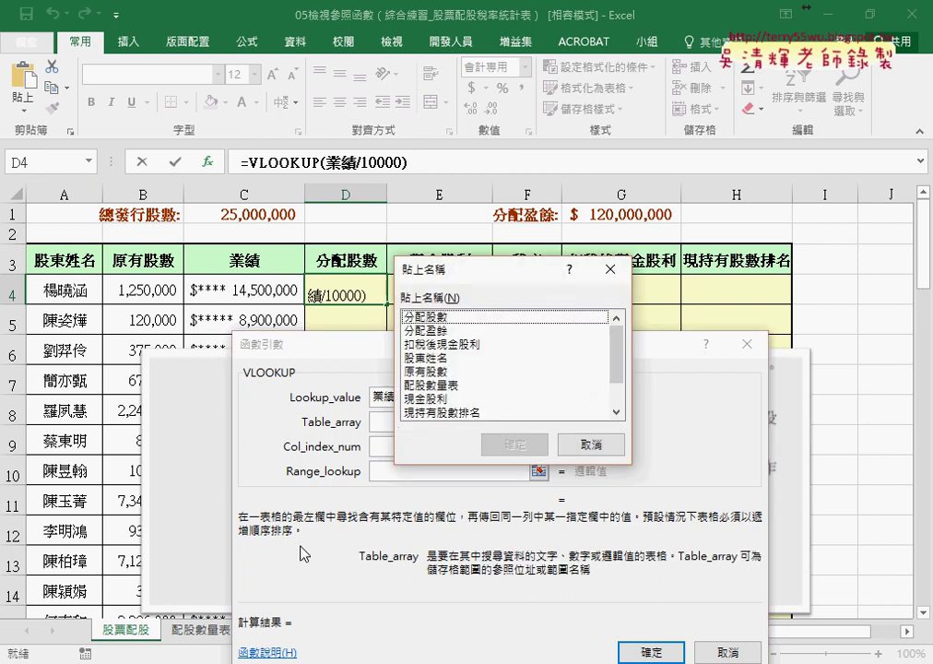
{"action": "left_click", "coordinate": [454, 387]}
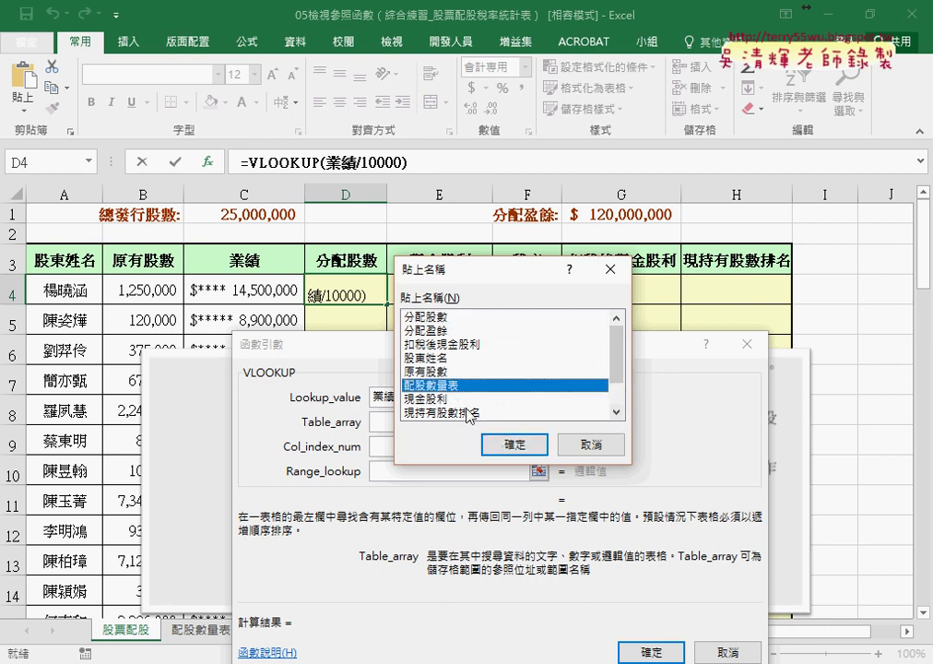
{"action": "left_click", "coordinate": [514, 444]}
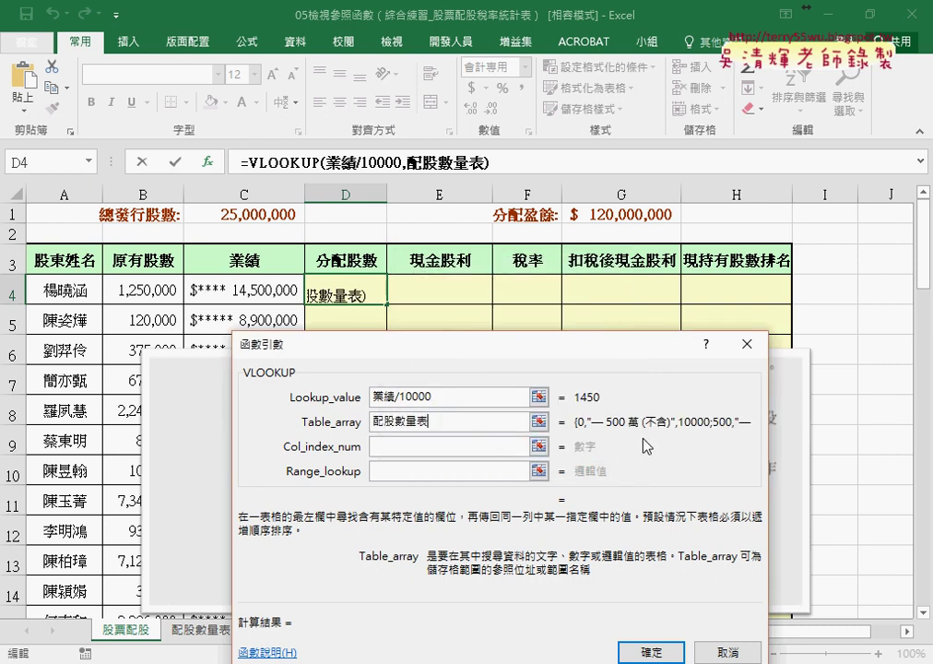
{"action": "left_click", "coordinate": [419, 451]}
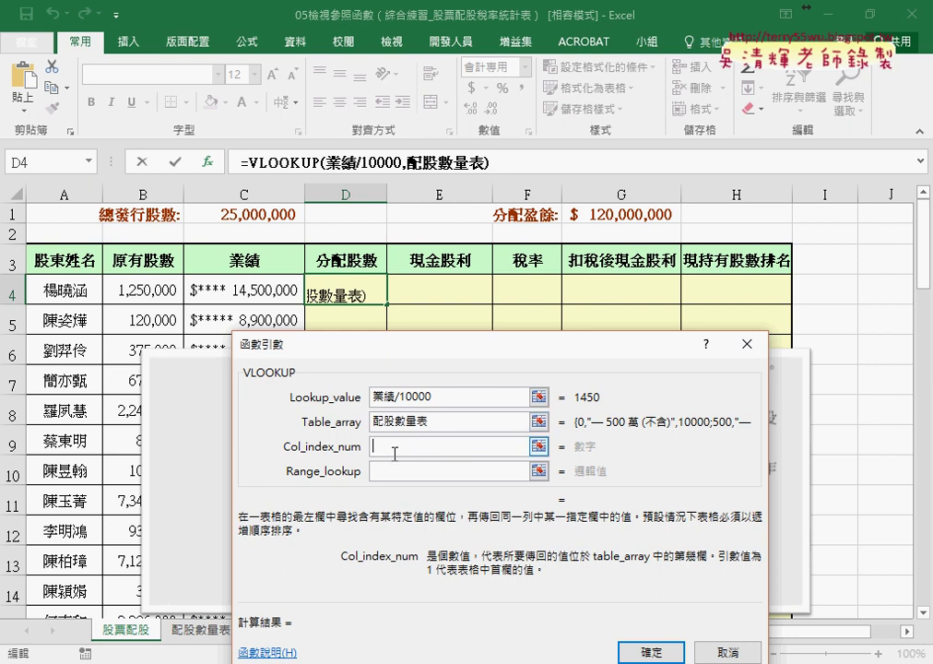
{"action": "left_click", "coordinate": [432, 422]}
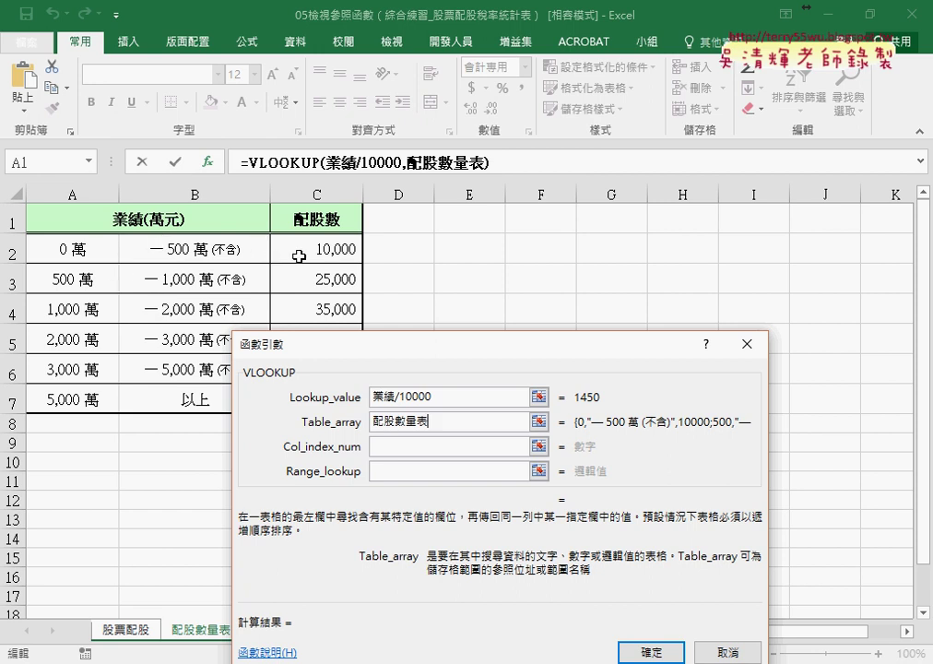
{"action": "left_click", "coordinate": [391, 448]}
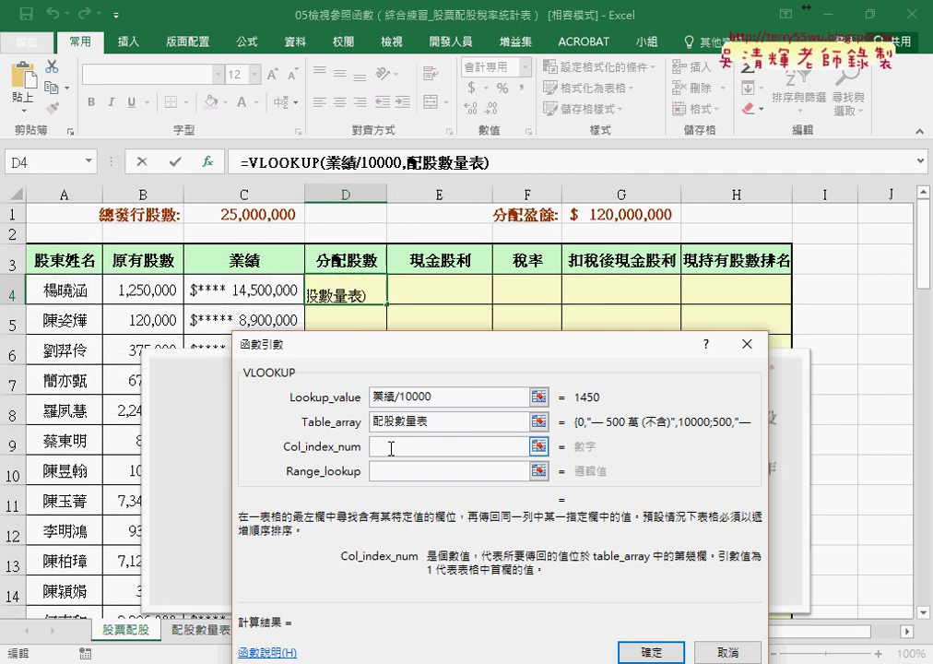
{"action": "type", "text": "3"}
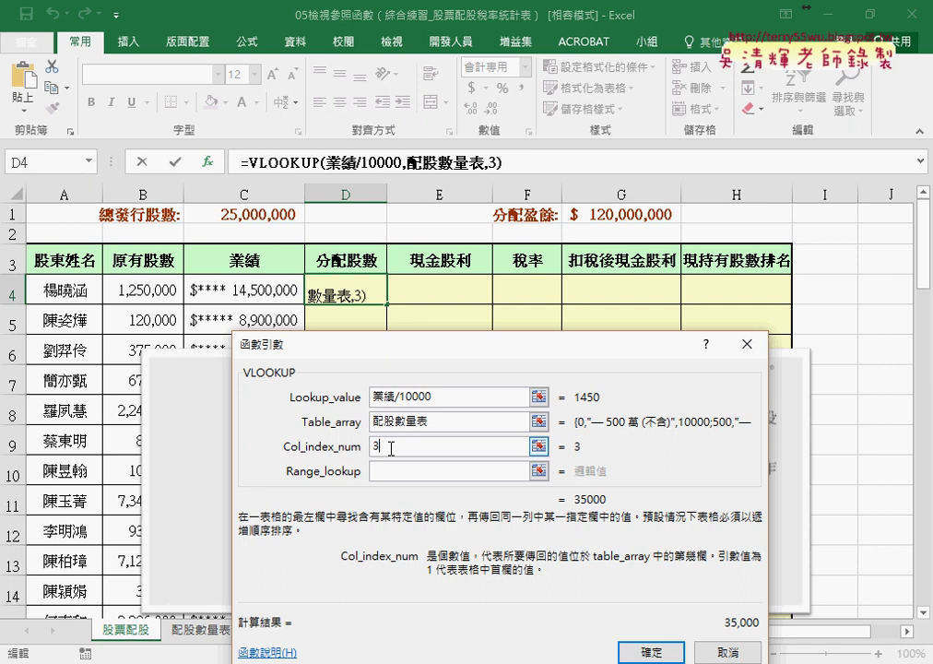
{"action": "left_click", "coordinate": [394, 473]}
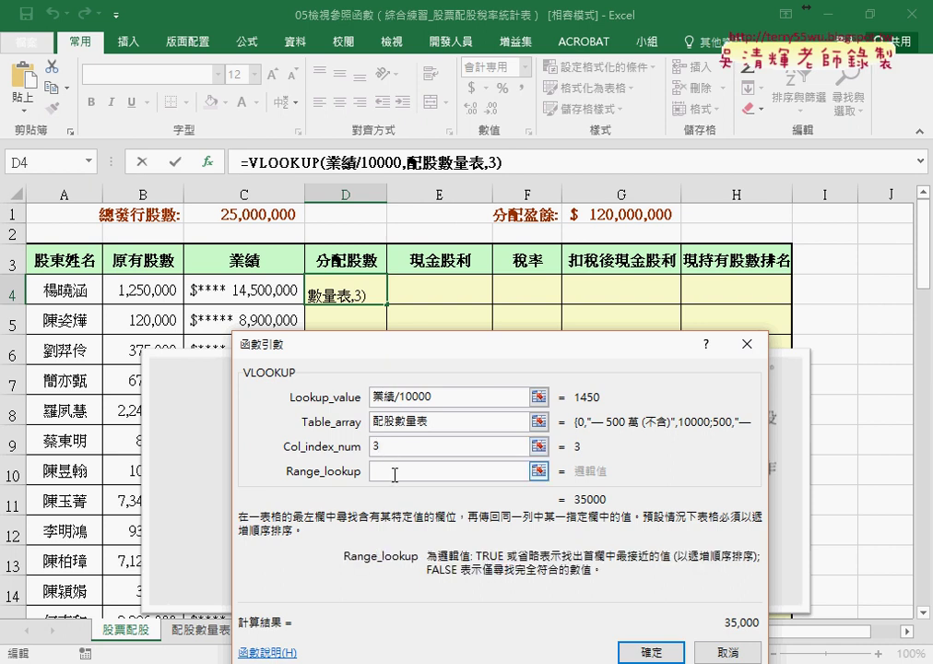
{"action": "type", "text": "1"}
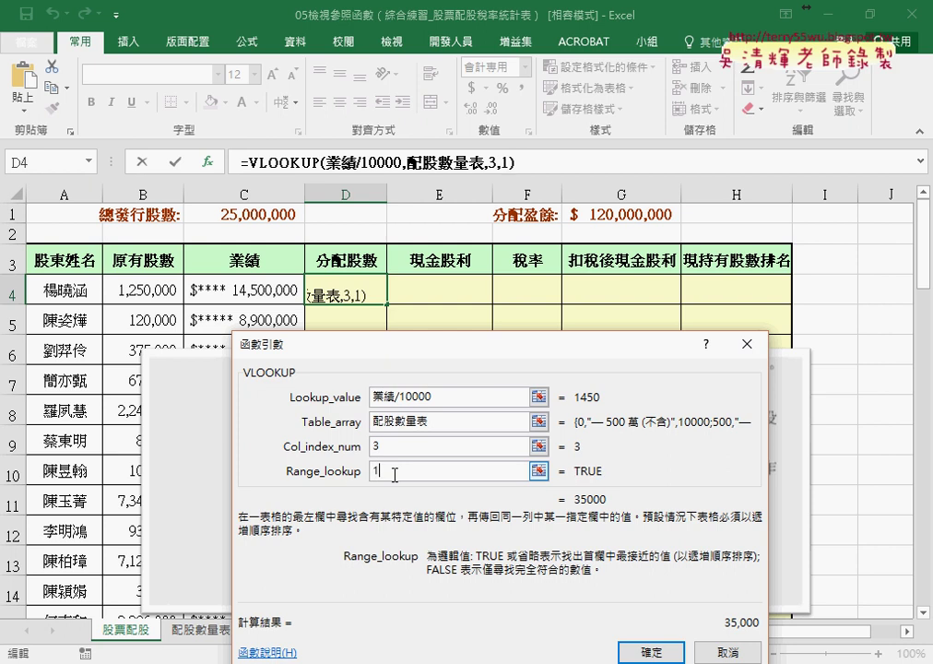
{"action": "left_click", "coordinate": [653, 651]}
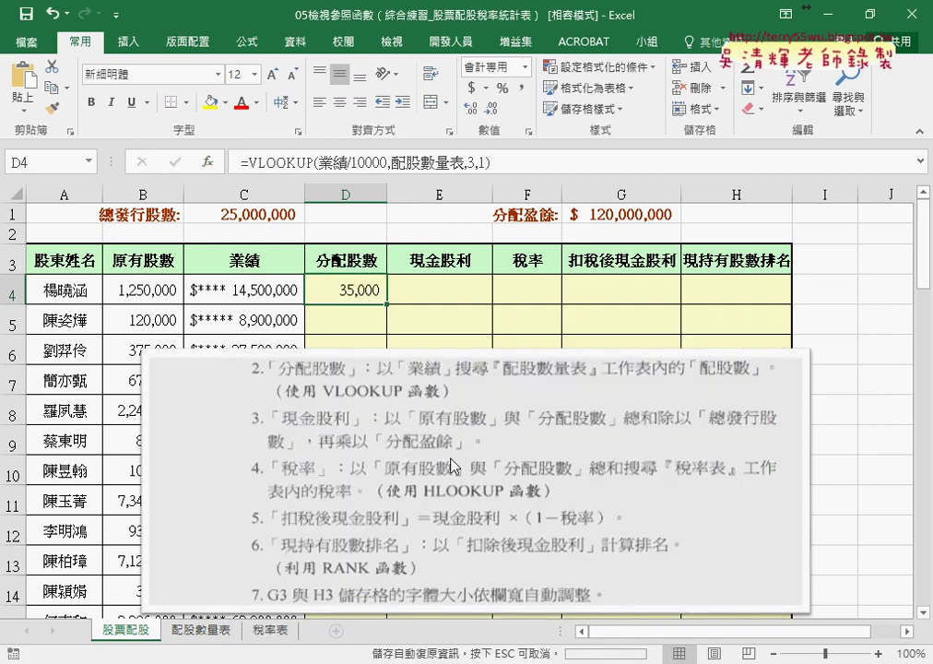
Copy D4's allotment formula down column D, giving 35,000, 25,000, 50,000 and so on
{"action": "double_click", "coordinate": [386, 304]}
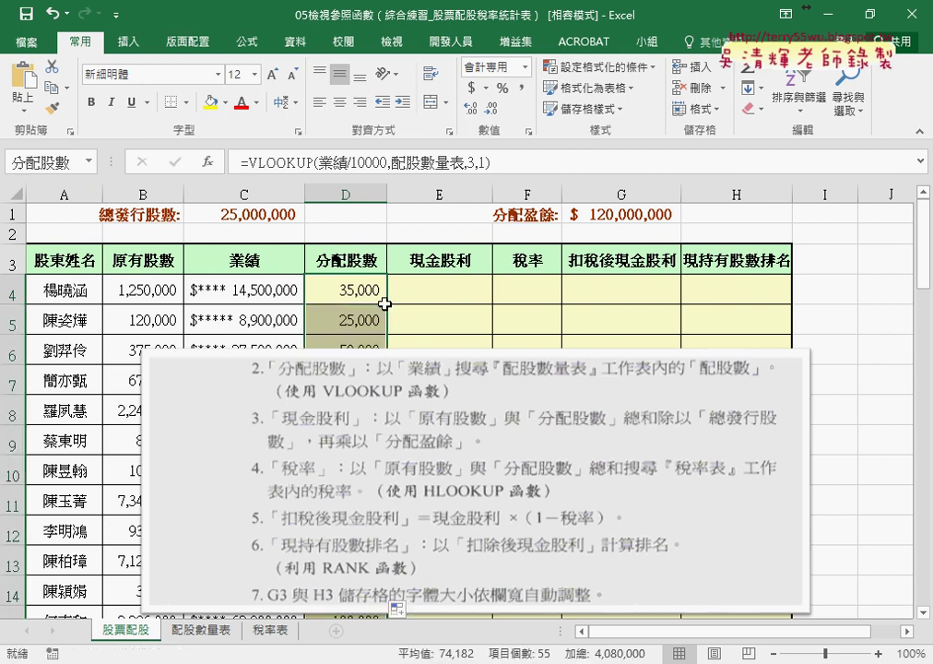
{"action": "left_click", "coordinate": [441, 291]}
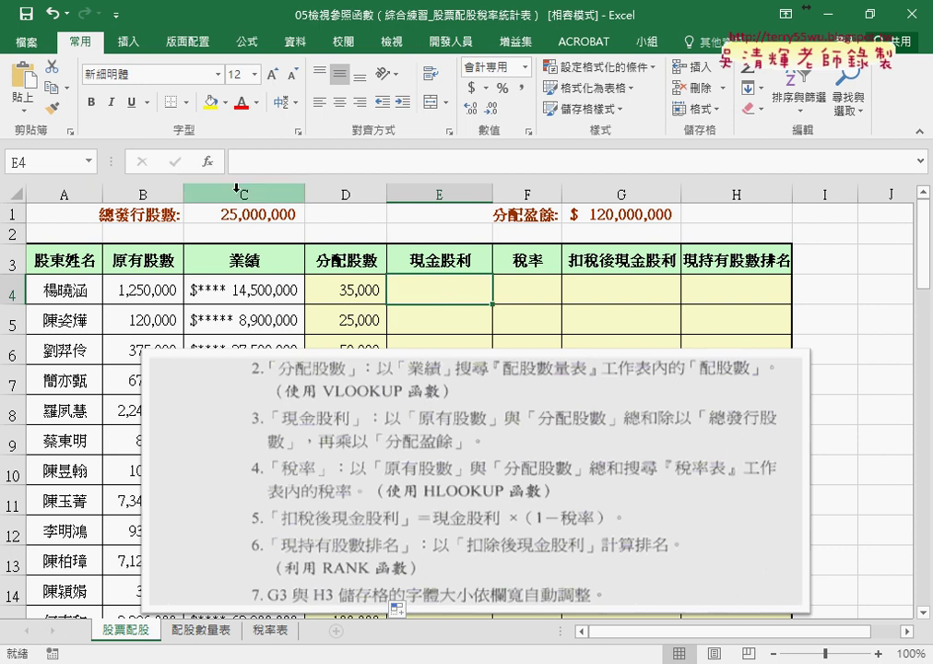
Begin E4's formula as =(原有股數+分配股數)/ using the defined names
{"action": "left_click", "coordinate": [240, 162]}
{"action": "type", "text": "="}
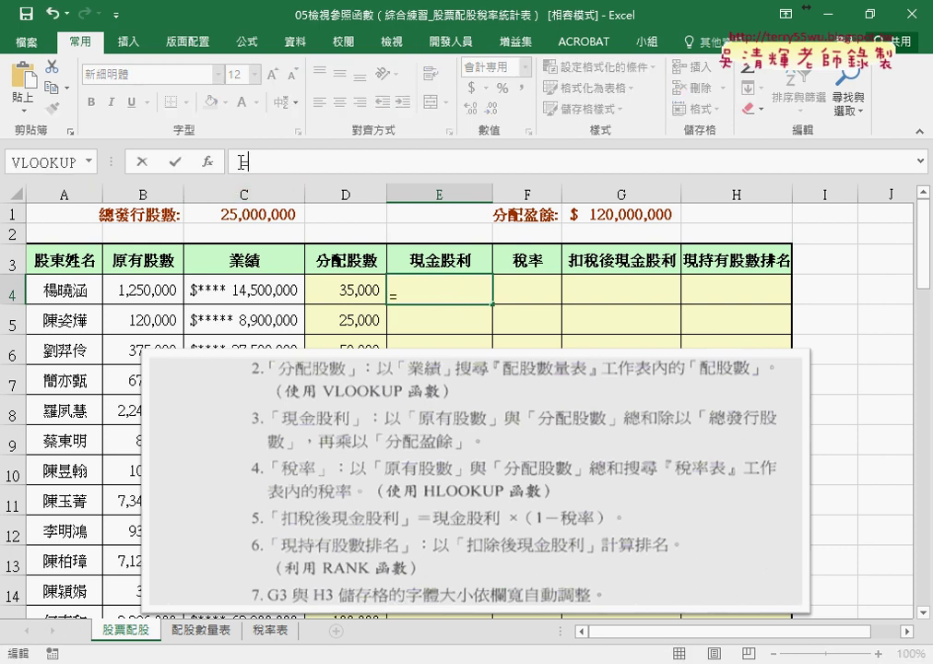
{"action": "key", "text": "F3"}
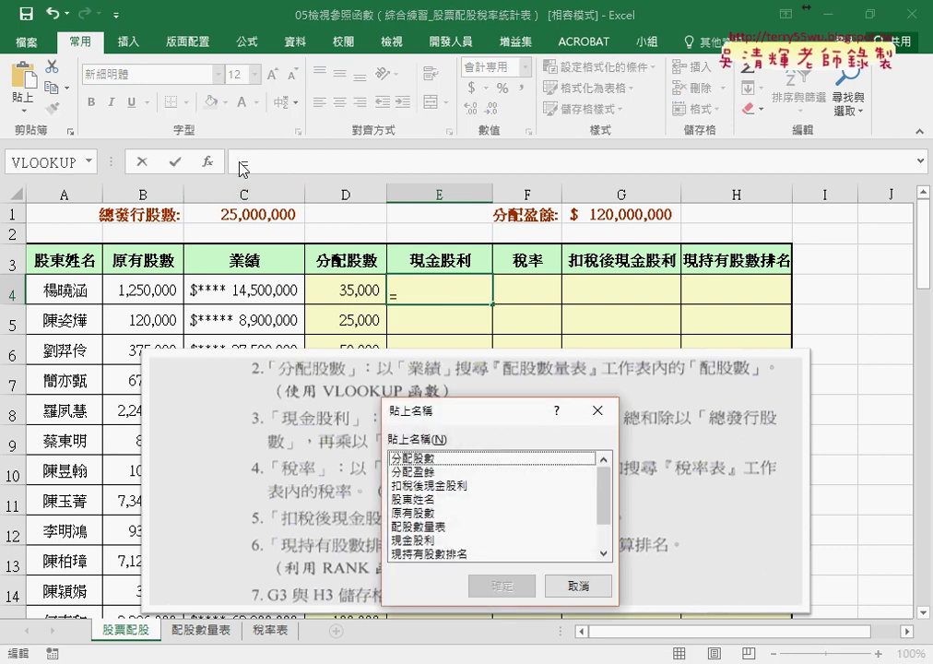
{"action": "left_click", "coordinate": [443, 512]}
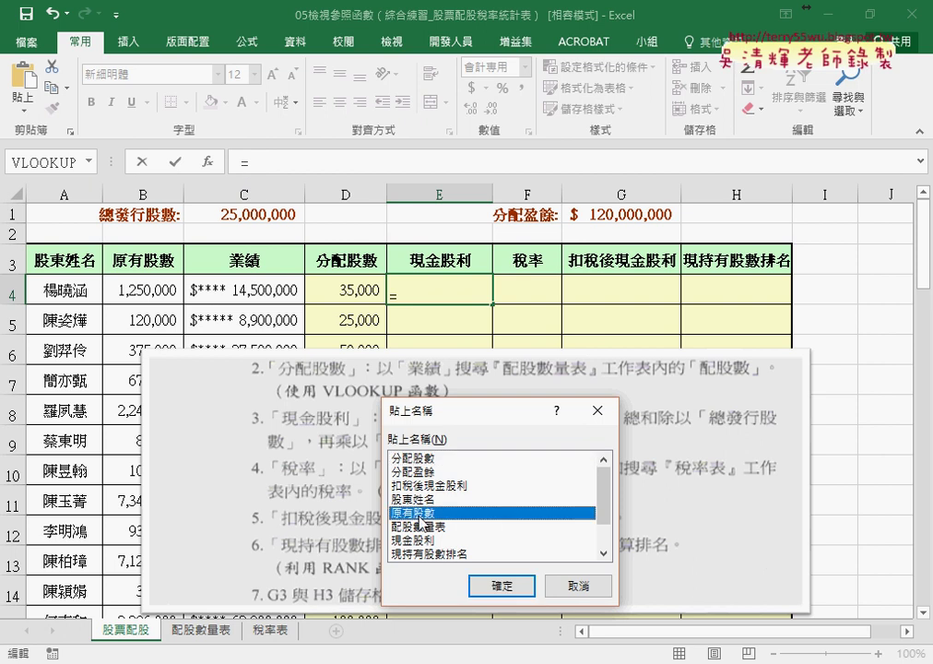
{"action": "left_click", "coordinate": [504, 588]}
{"action": "type", "text": "+"}
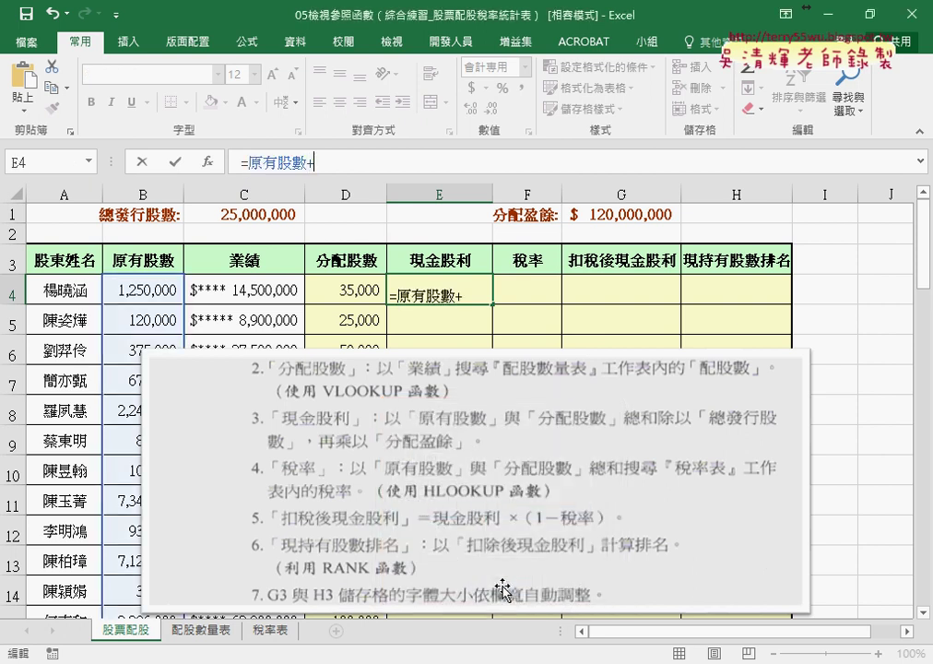
{"action": "key", "text": "F3"}
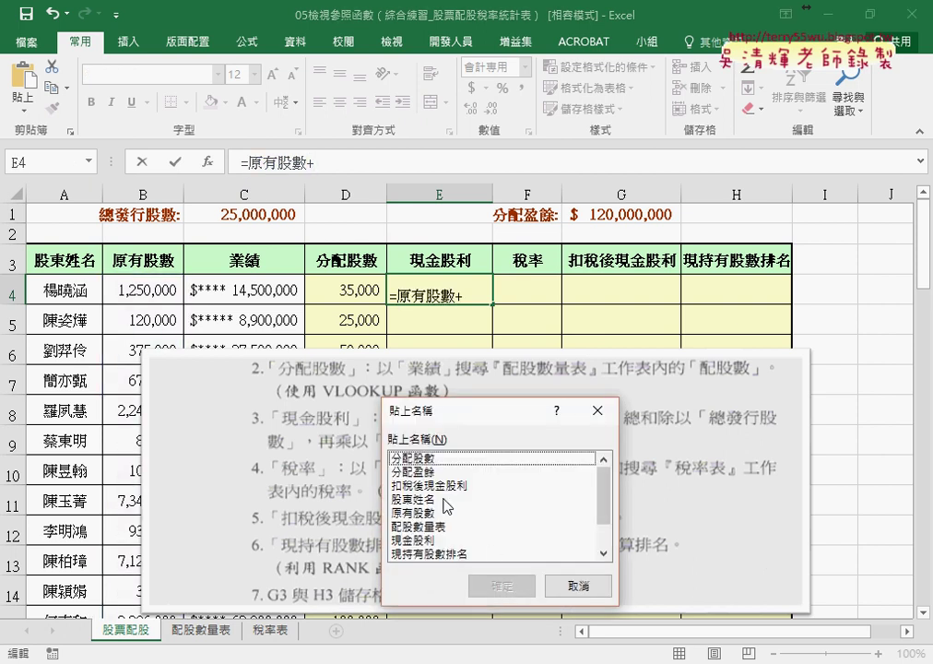
{"action": "double_click", "coordinate": [416, 458]}
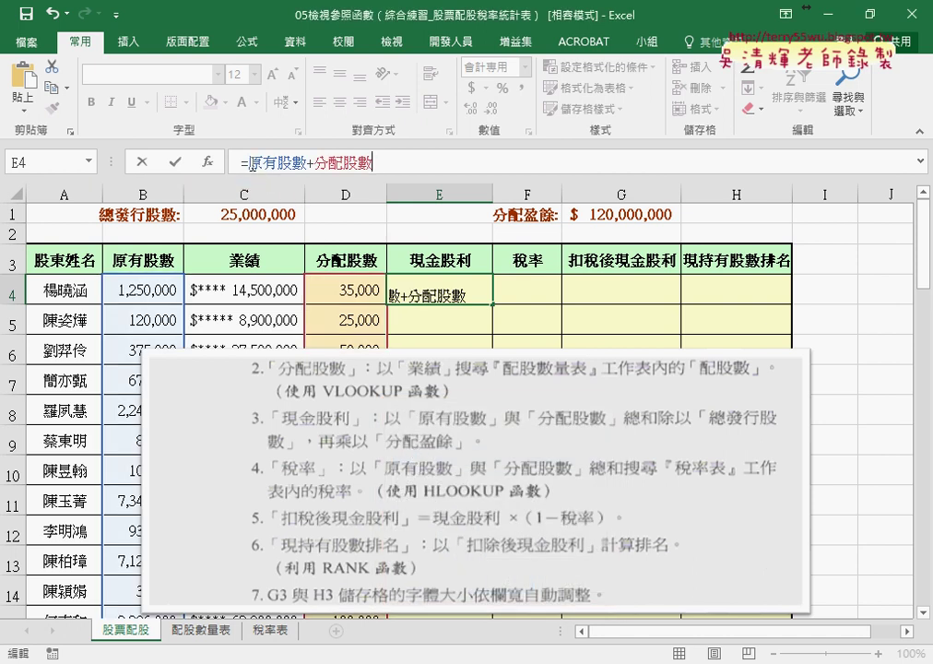
{"action": "left_click", "coordinate": [251, 163]}
{"action": "type", "text": "("}
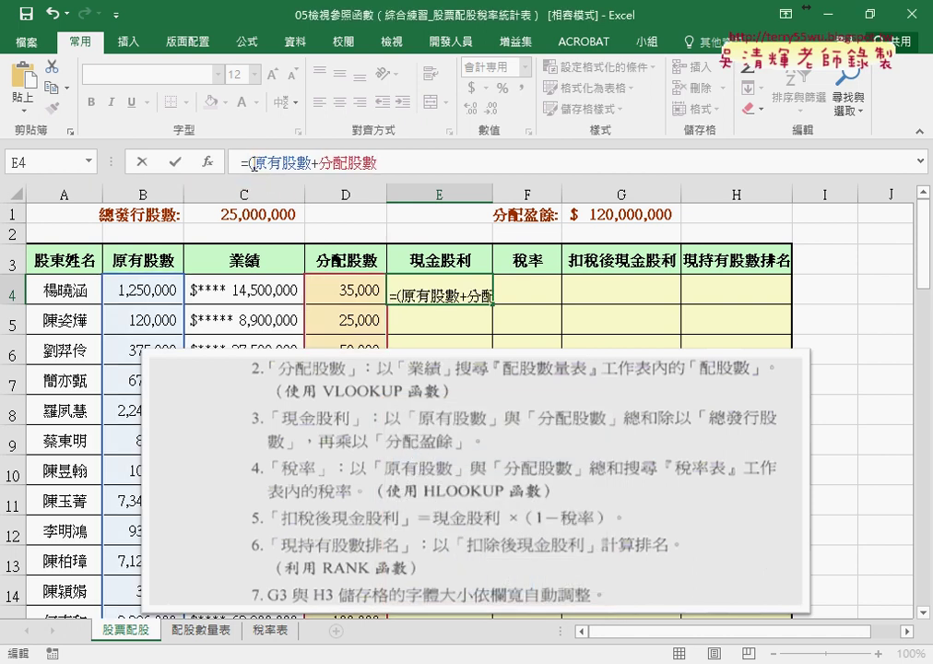
{"action": "left_click", "coordinate": [397, 159]}
{"action": "type", "text": ")"}
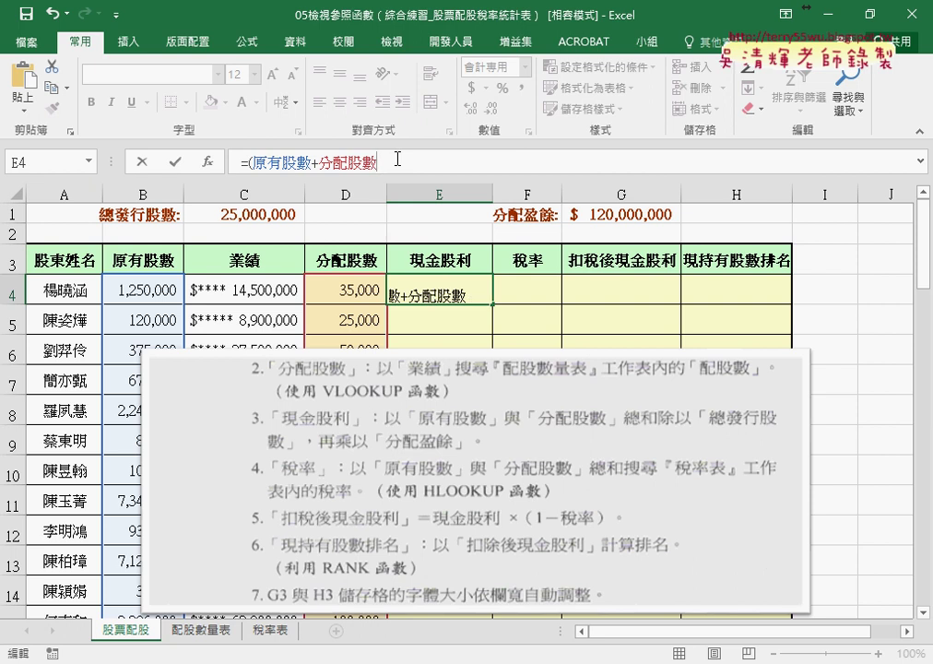
{"action": "type", "text": "/"}
Finish it with 總發行股數*分配盈餘, giving $6,168,000 in E4
{"action": "key", "text": "F3"}
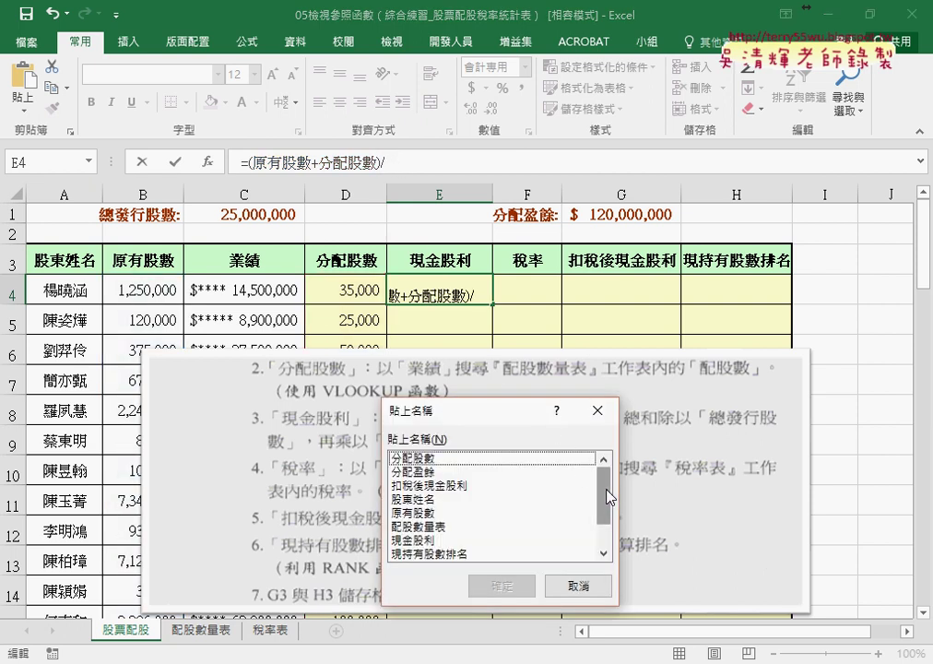
{"action": "left_click_drag", "start_coordinate": [605, 493], "coordinate": [605, 533]}
{"action": "double_click", "coordinate": [446, 557]}
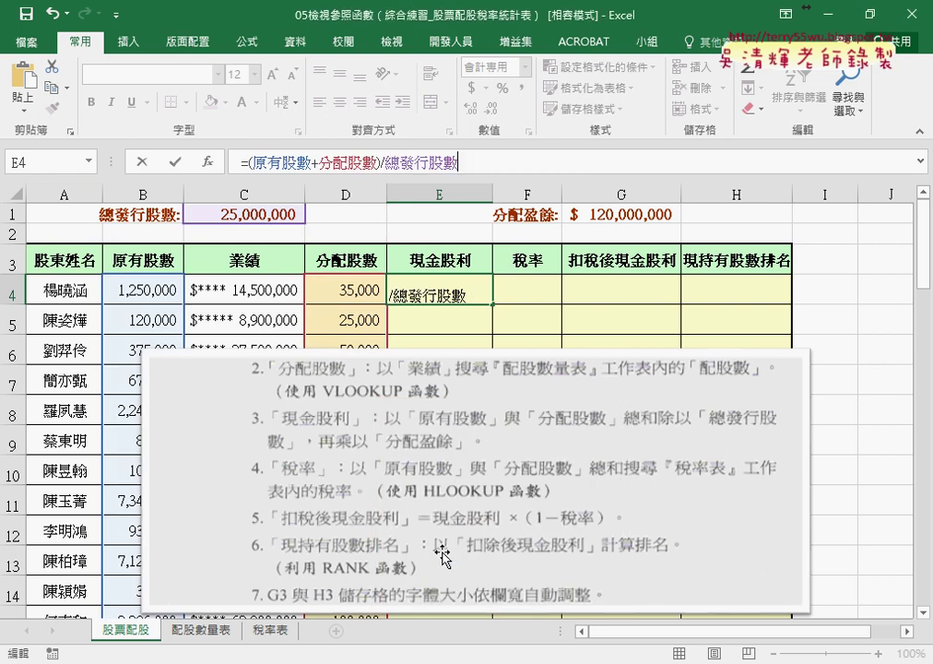
{"action": "type", "text": "*"}
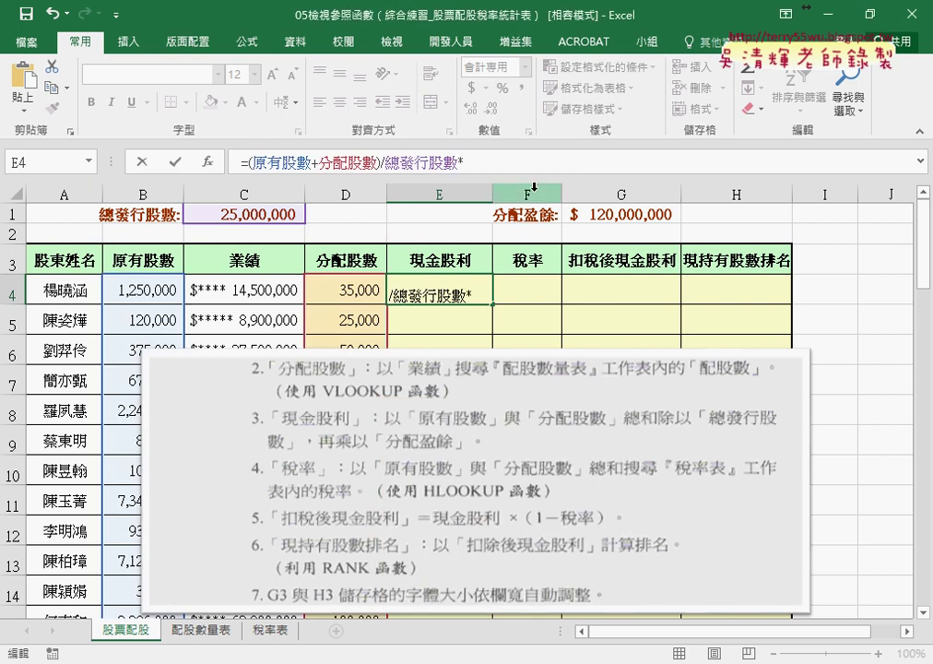
{"action": "key", "text": "F3"}
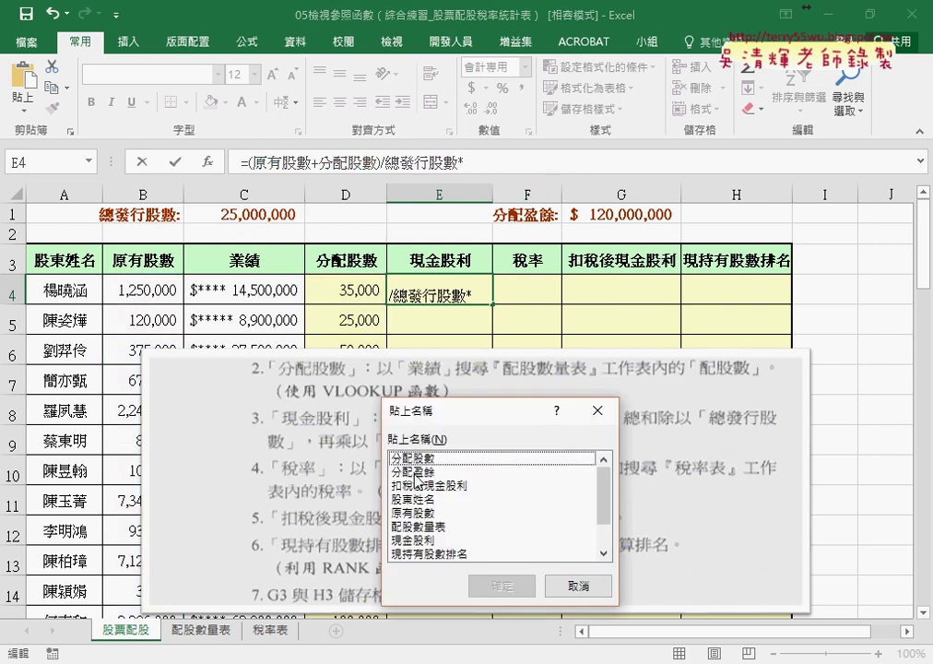
{"action": "double_click", "coordinate": [414, 470]}
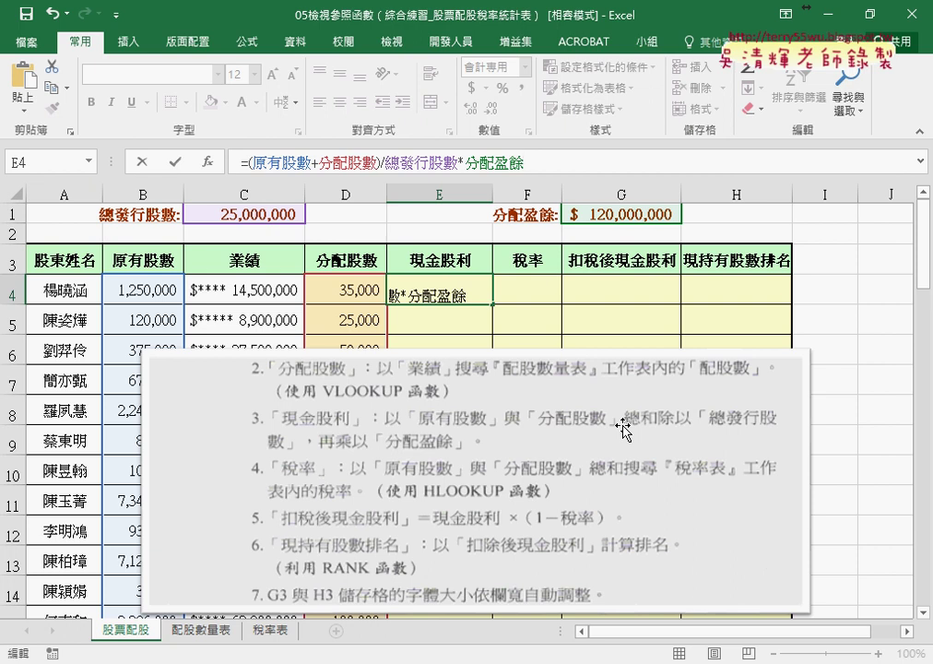
{"action": "left_click", "coordinate": [176, 162]}
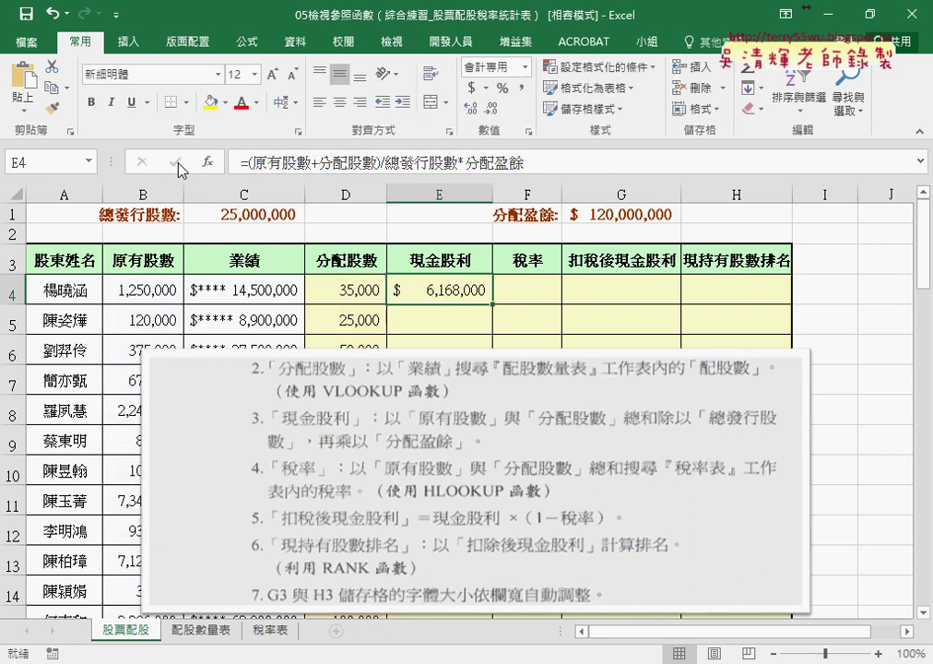
Fill the cash-dividend formula down column E, giving $696,000 in E5
{"action": "double_click", "coordinate": [491, 304]}
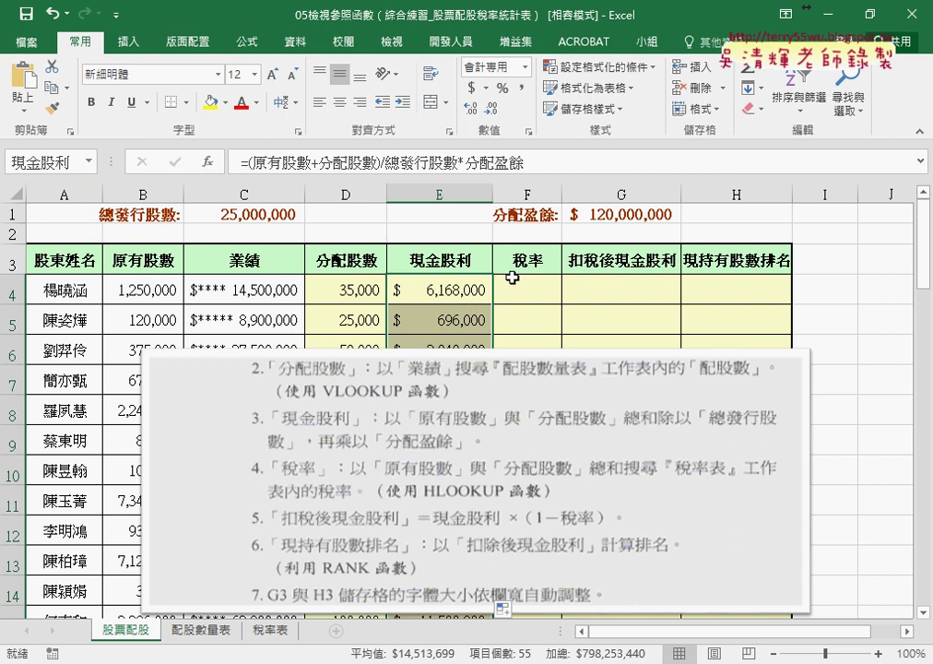
{"action": "left_click", "coordinate": [454, 287]}
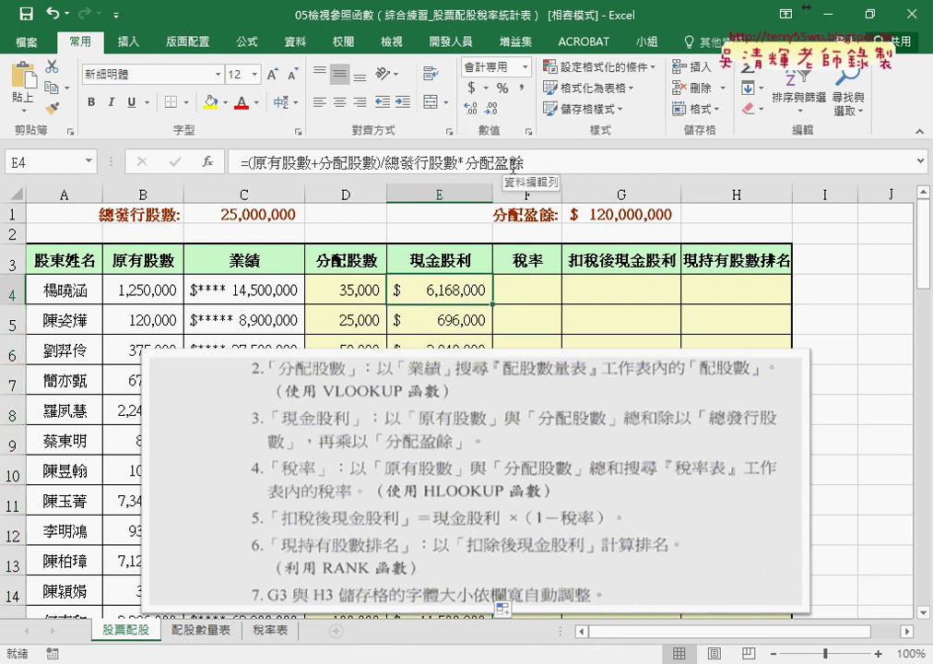
{"action": "left_click", "coordinate": [537, 291]}
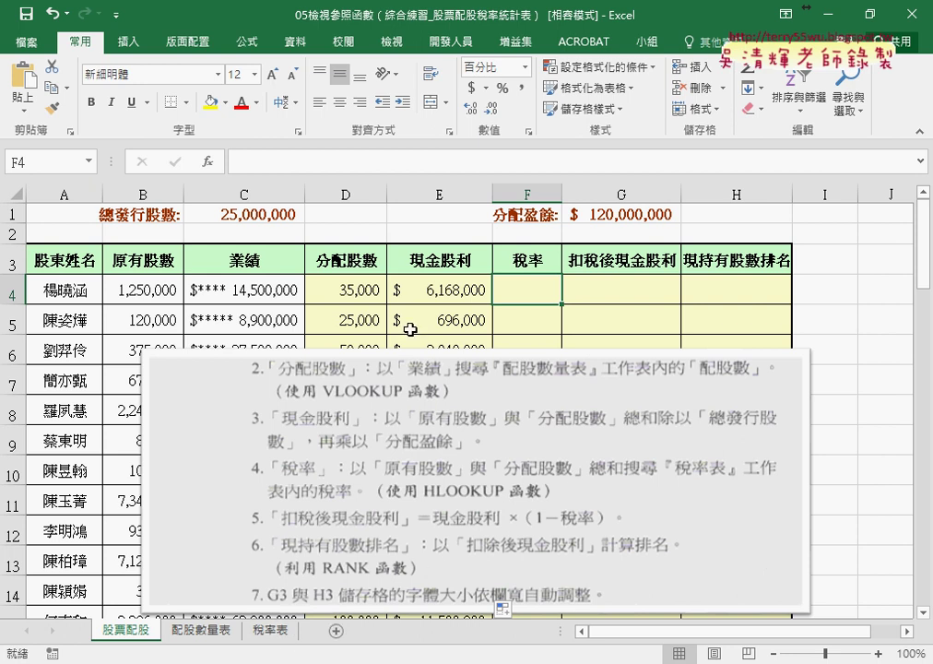
Copy the (原有股數+分配股數) expression from E4's formula
{"action": "left_click", "coordinate": [405, 290]}
{"action": "left_click_drag", "start_coordinate": [245, 161], "coordinate": [378, 161]}
{"action": "right_click", "coordinate": [344, 167]}
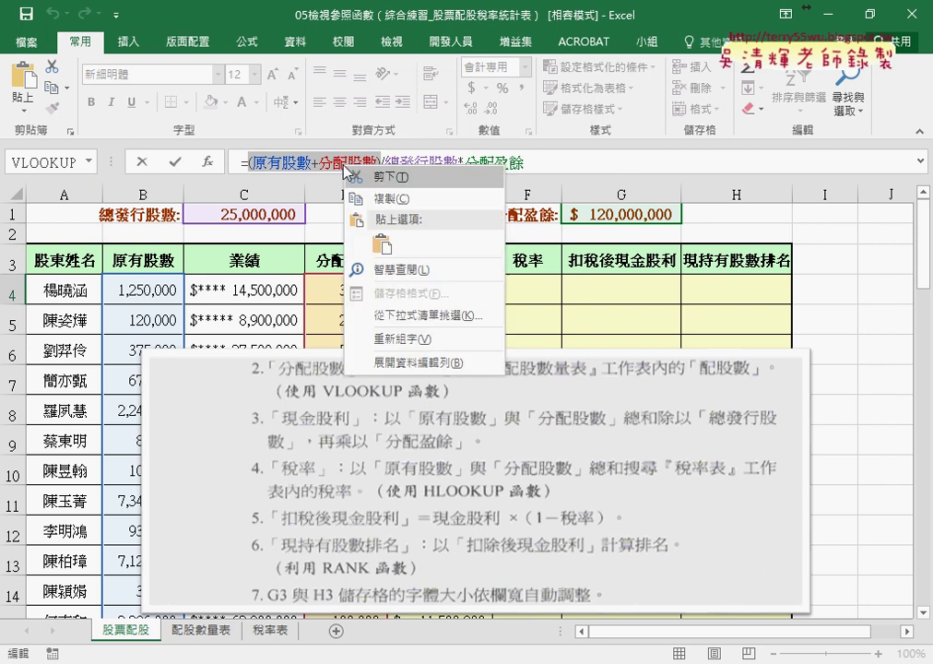
{"action": "left_click", "coordinate": [379, 199]}
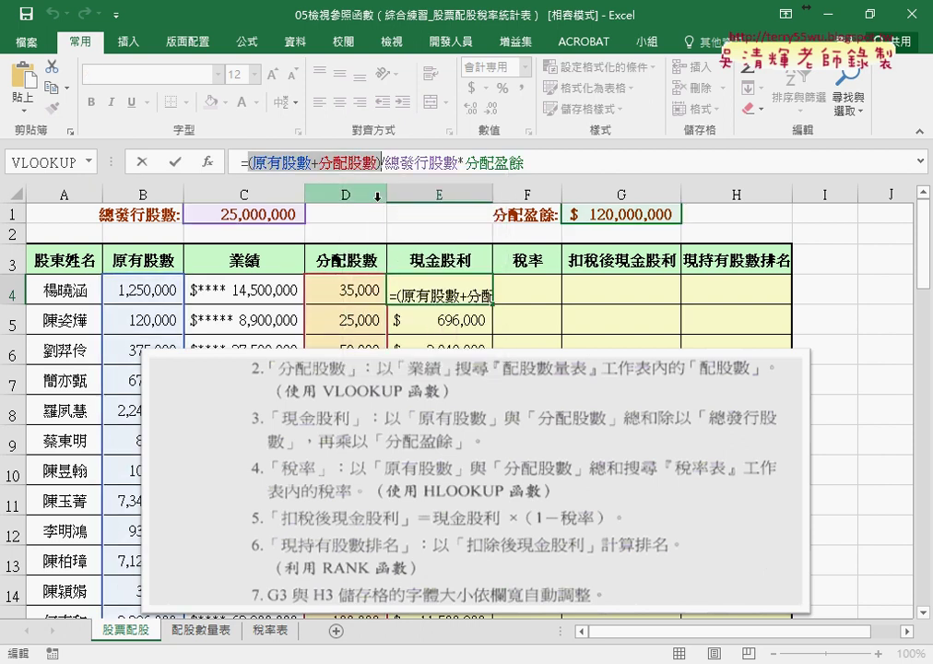
{"action": "left_click", "coordinate": [142, 161]}
{"action": "left_click", "coordinate": [520, 293]}
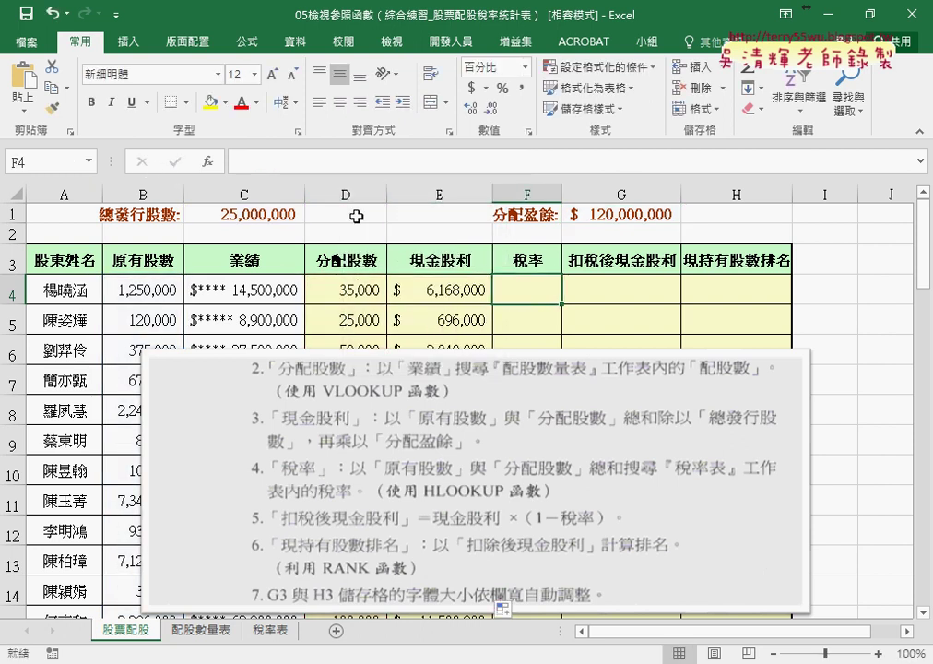
{"action": "left_click", "coordinate": [270, 630]}
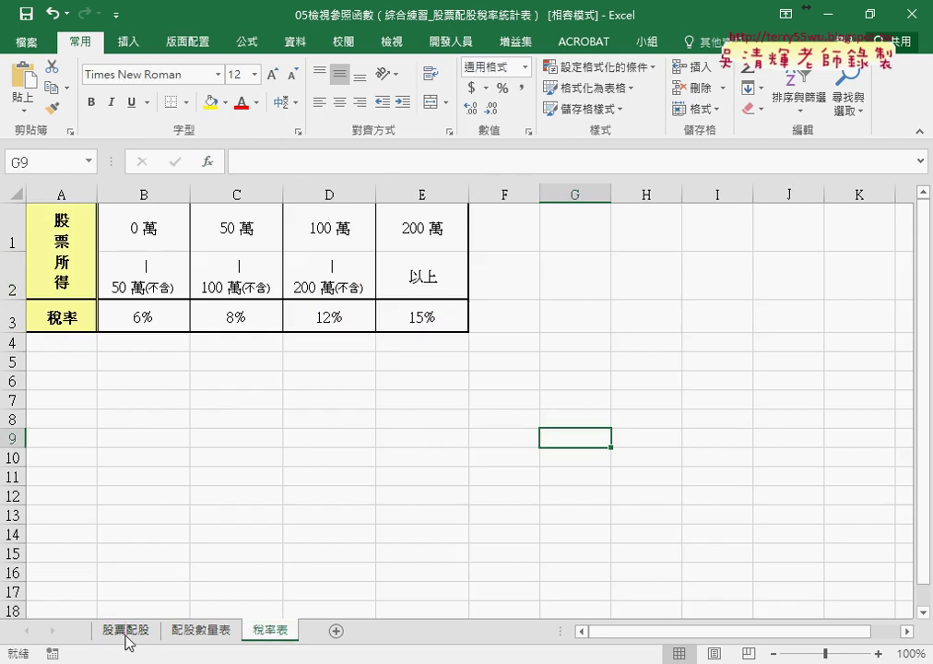
{"action": "left_click", "coordinate": [126, 632]}
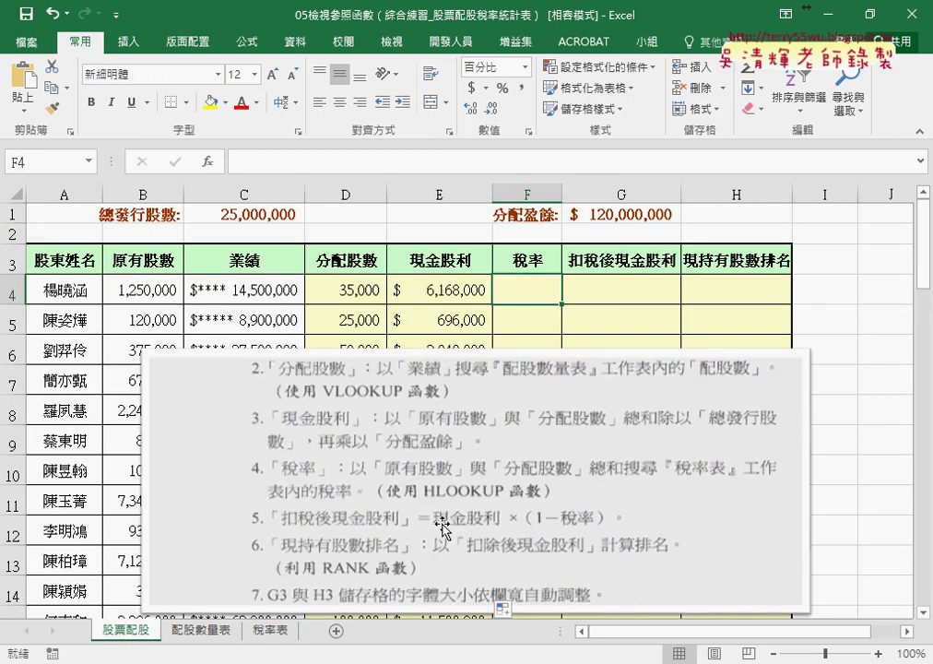
{"action": "left_click", "coordinate": [207, 161]}
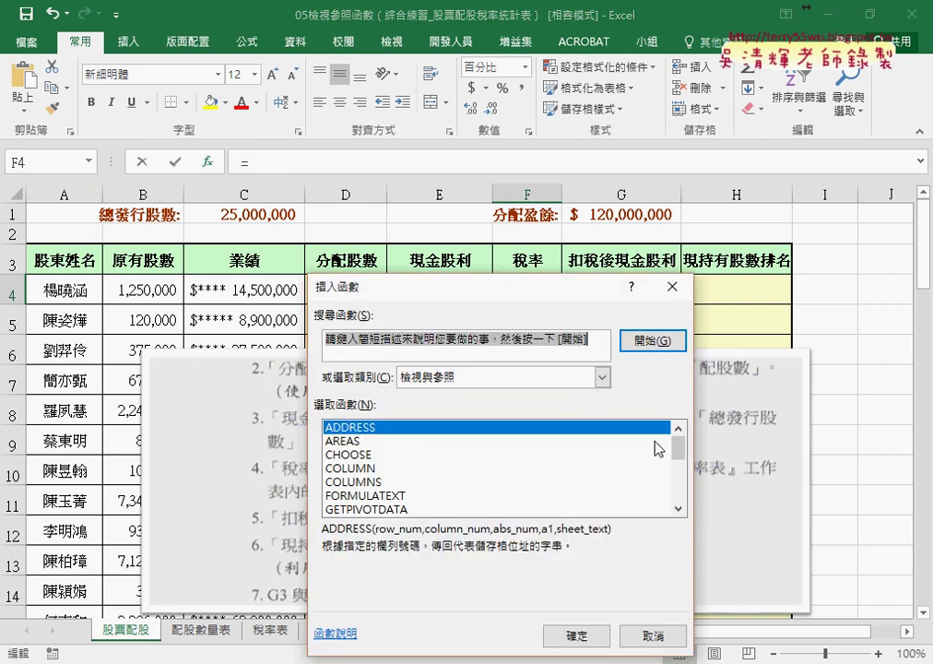
{"action": "left_click_drag", "start_coordinate": [678, 449], "coordinate": [683, 473]}
{"action": "double_click", "coordinate": [402, 455]}
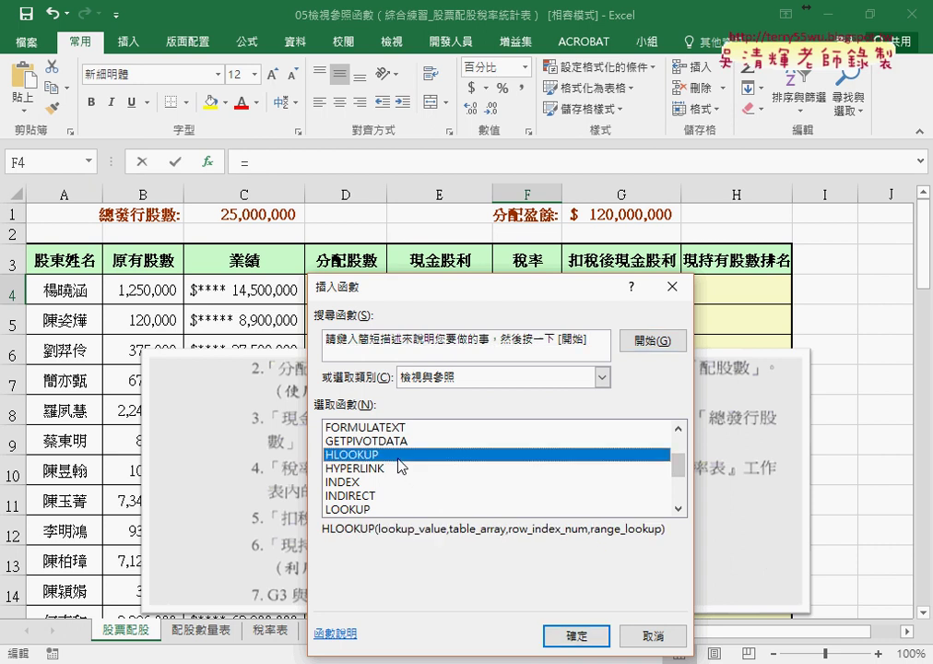
{"action": "right_click", "coordinate": [412, 365]}
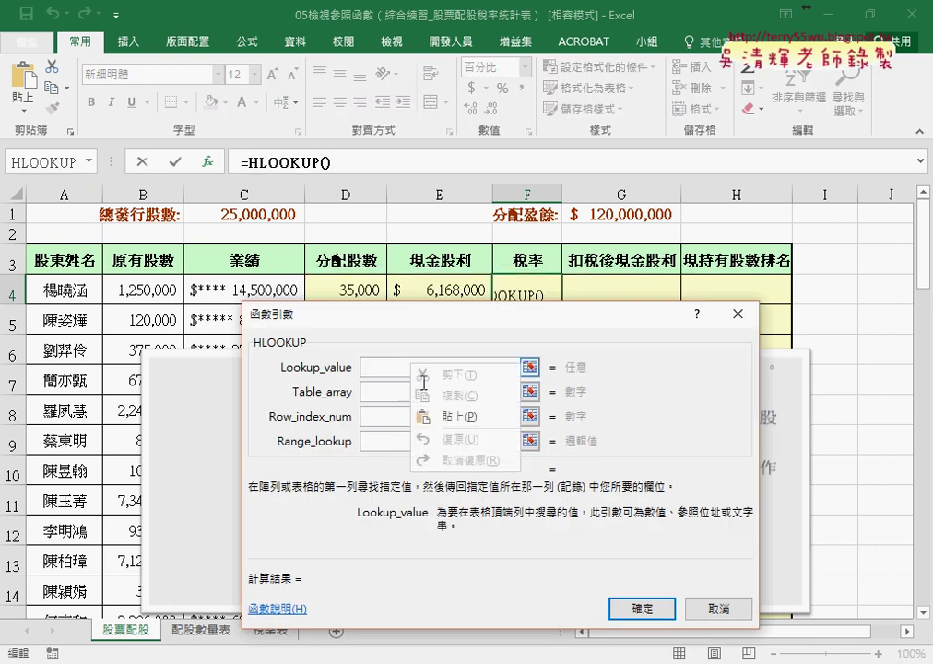
{"action": "left_click", "coordinate": [433, 415]}
{"action": "mouse_move", "coordinate": [452, 324]}
{"action": "left_mouse_down"}
{"action": "mouse_move", "coordinate": [318, 165]}
{"action": "mouse_move", "coordinate": [332, 121]}
{"action": "left_mouse_up"}
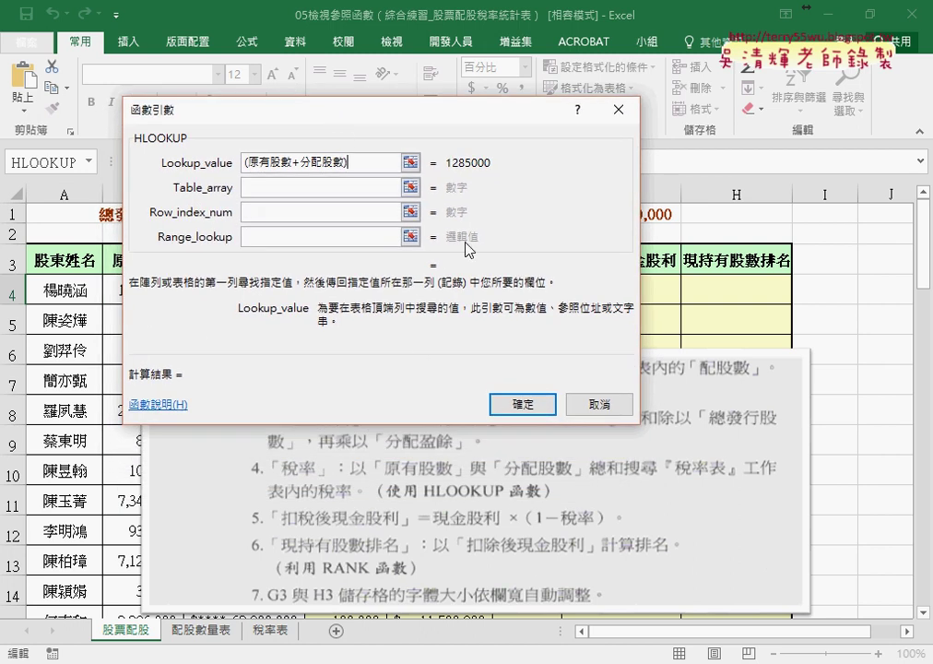
{"action": "type", "text": "/"}
{"action": "type", "text": "10000"}
{"action": "left_click", "coordinate": [331, 189]}
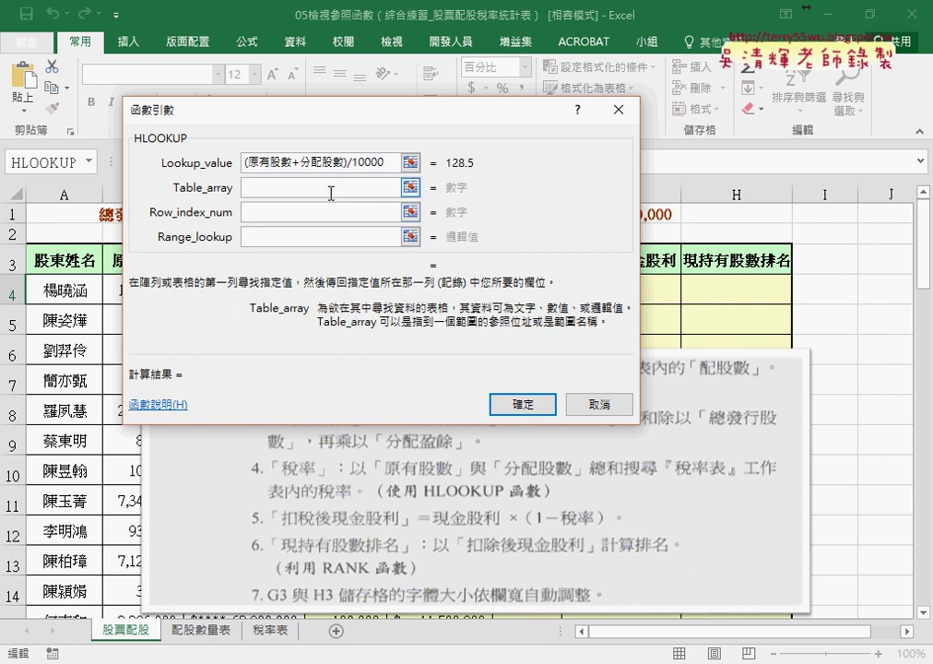
{"action": "key", "text": "F3"}
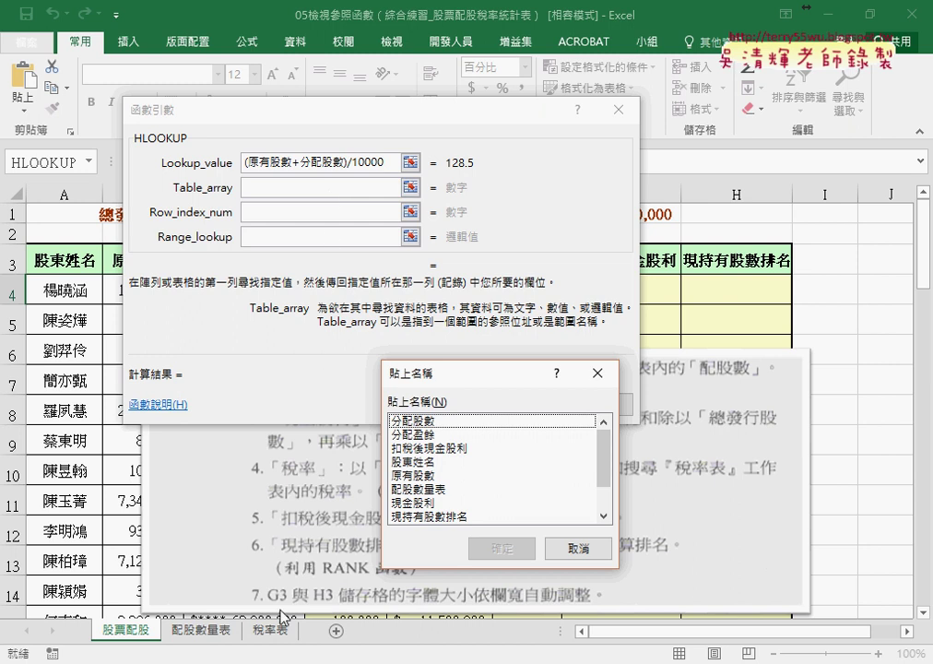
{"action": "scroll", "coordinate": [603, 493], "scroll_direction": "down", "scroll_amount": 1}
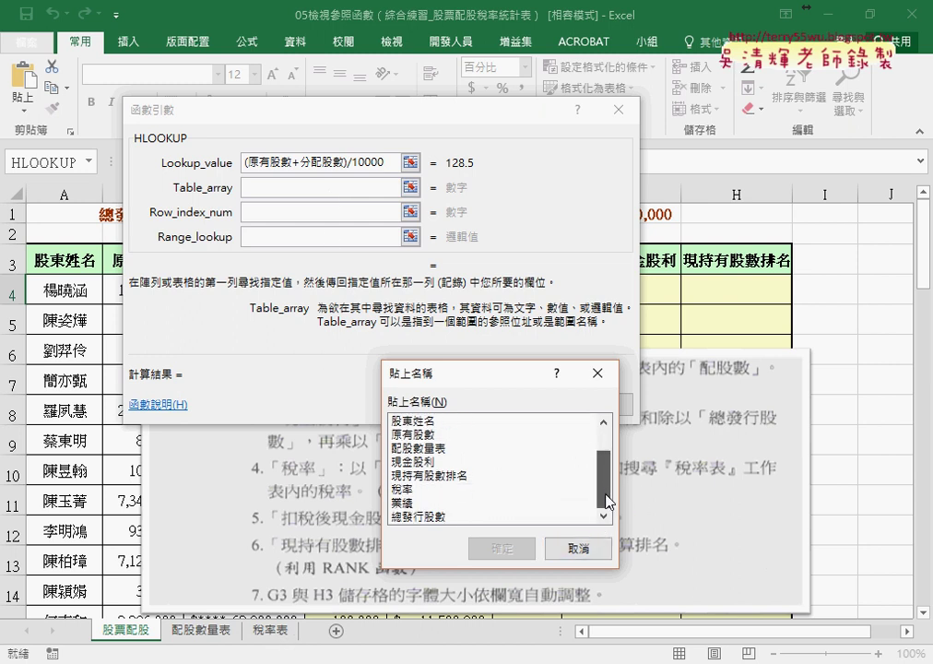
{"action": "mouse_move", "coordinate": [604, 493]}
{"action": "left_mouse_down"}
{"action": "mouse_move", "coordinate": [603, 478]}
{"action": "mouse_move", "coordinate": [604, 490]}
{"action": "left_mouse_up"}
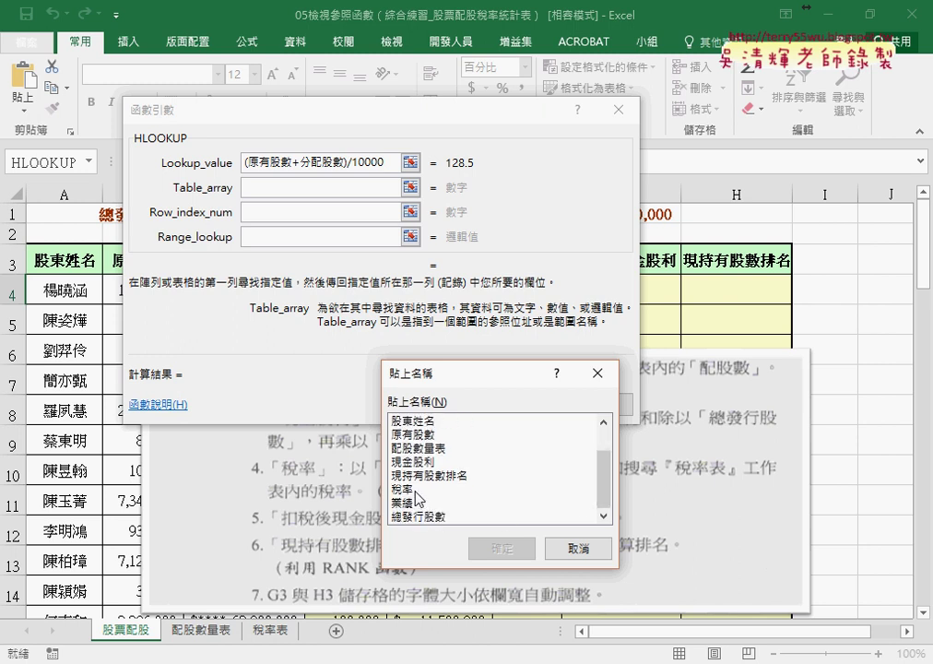
{"action": "mouse_move", "coordinate": [604, 488]}
{"action": "left_mouse_down"}
{"action": "mouse_move", "coordinate": [604, 465]}
{"action": "mouse_move", "coordinate": [606, 495]}
{"action": "left_mouse_up"}
Abandon the F4 HLOOKUP setup and go to the 稅率表 sheet
{"action": "left_click", "coordinate": [575, 551]}
{"action": "left_click", "coordinate": [558, 400]}
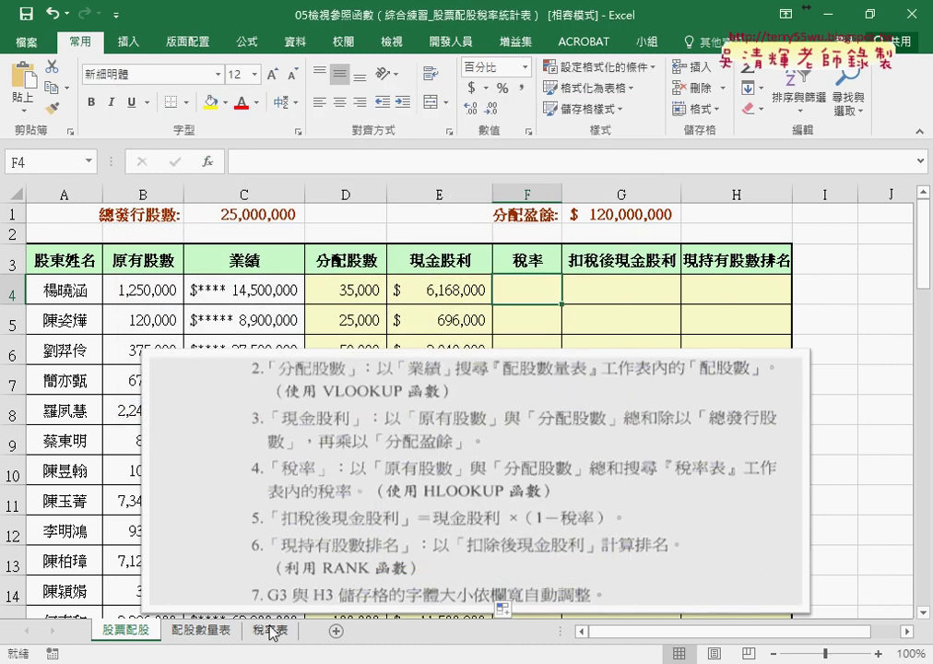
{"action": "left_click", "coordinate": [271, 631]}
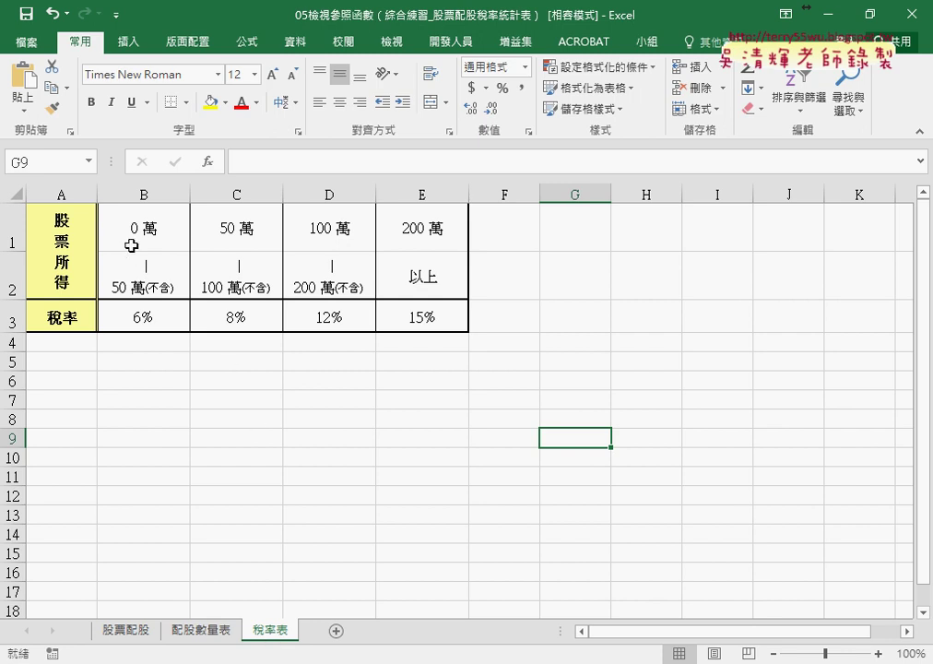
Name the tax-rate table B1:E3 as 稅率表 through the Name Box
{"action": "left_click_drag", "start_coordinate": [131, 241], "coordinate": [416, 309]}
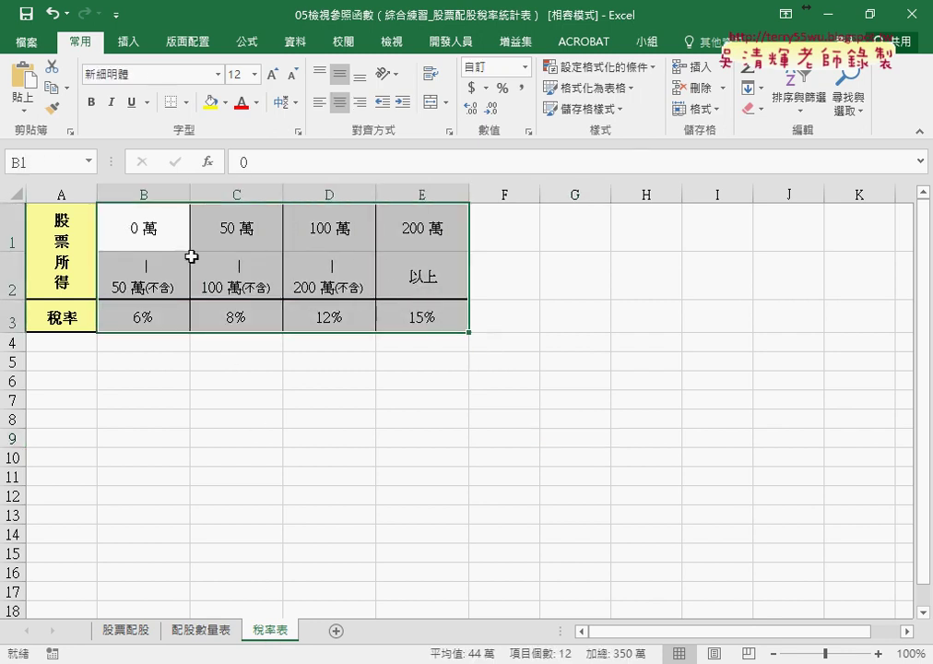
{"action": "double_click", "coordinate": [282, 633]}
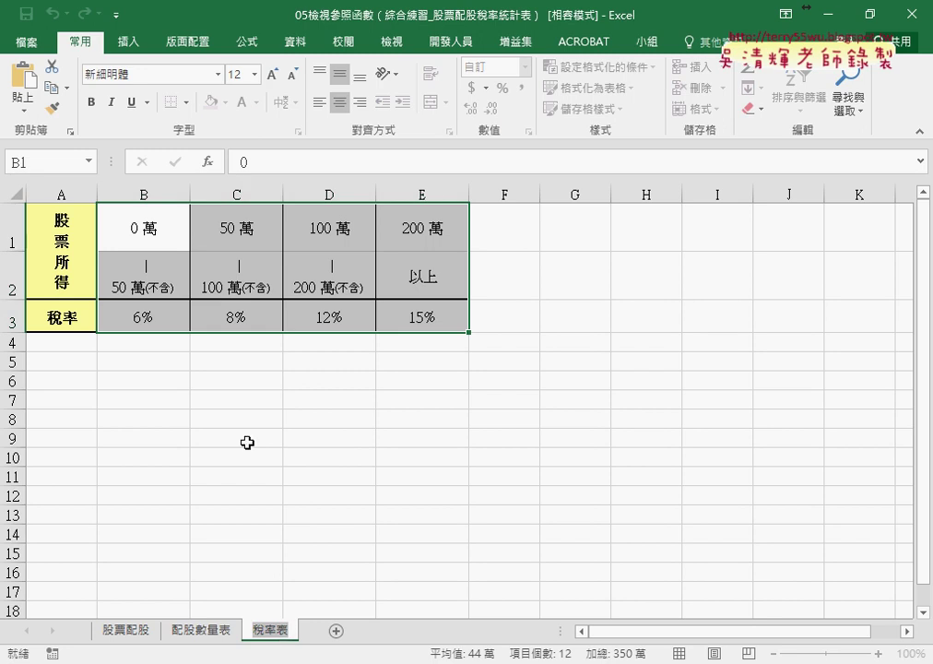
{"action": "left_click", "coordinate": [247, 397]}
{"action": "left_click", "coordinate": [46, 162]}
{"action": "left_click", "coordinate": [187, 249]}
{"action": "left_click_drag", "start_coordinate": [187, 253], "coordinate": [422, 314]}
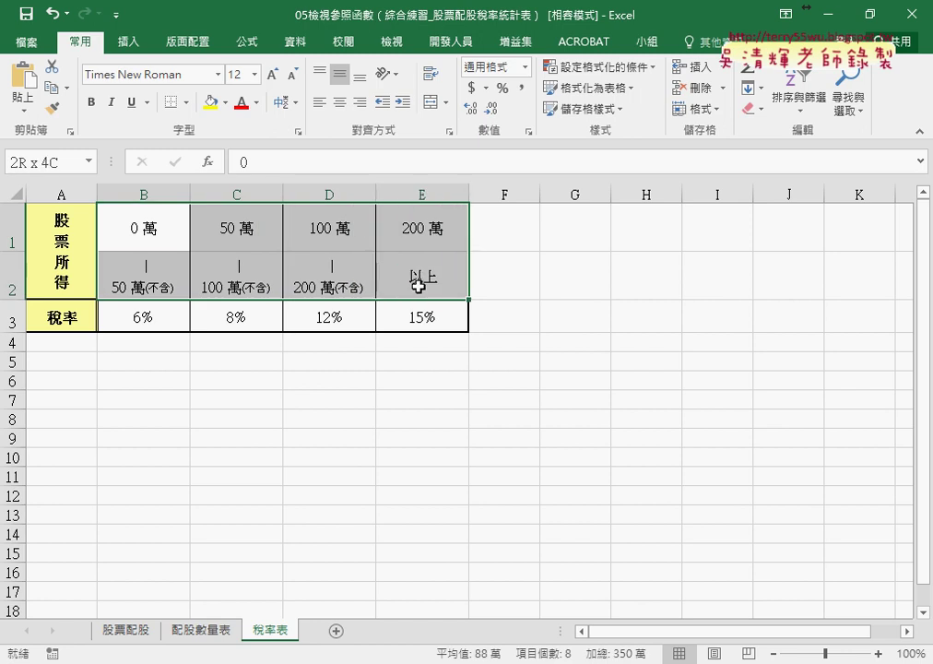
{"action": "left_click", "coordinate": [56, 162]}
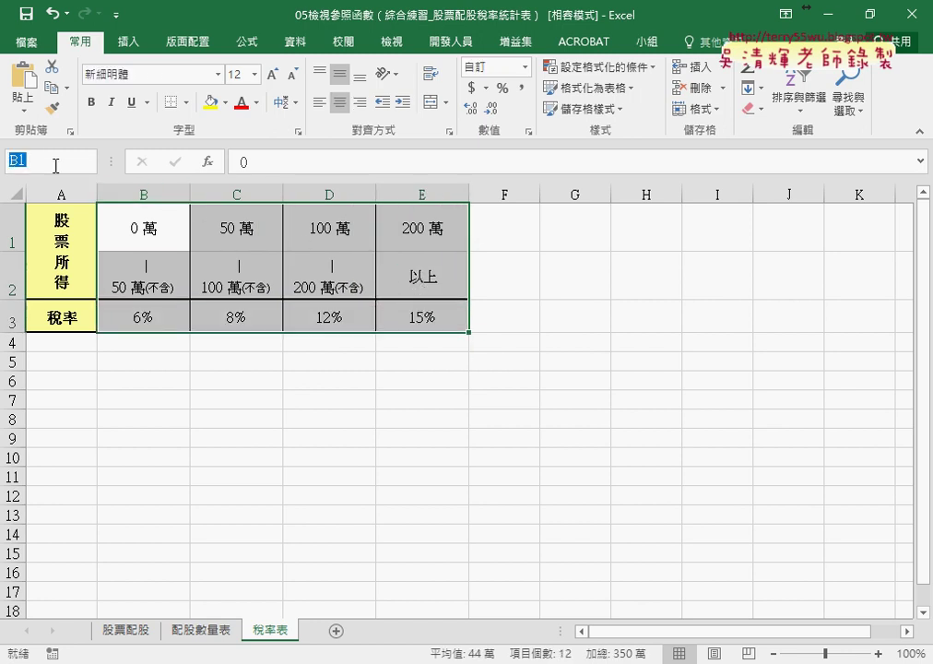
{"action": "type", "text": "稅率表"}
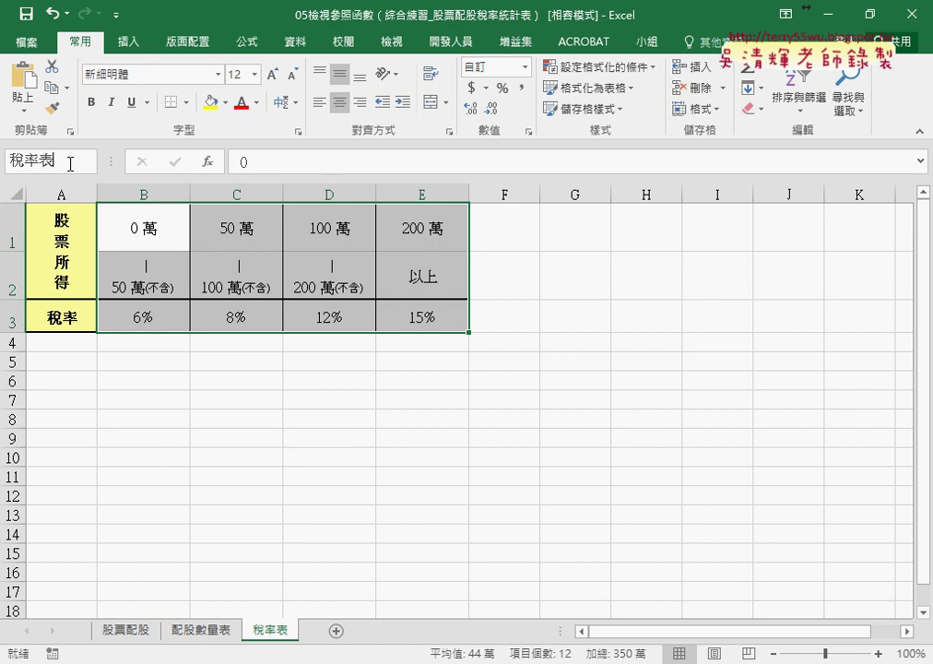
{"action": "key", "text": "Return"}
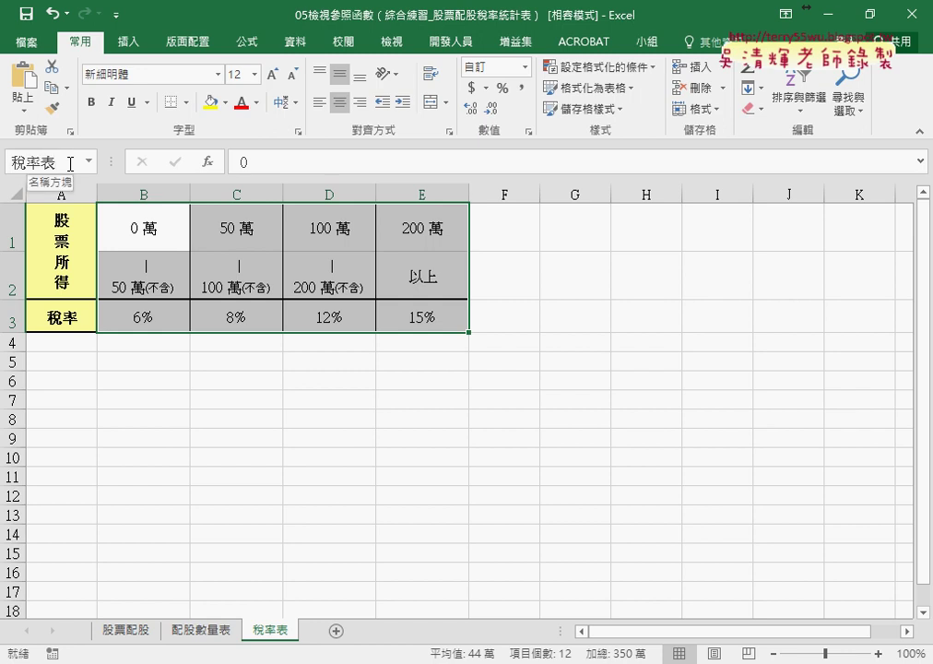
{"action": "left_click", "coordinate": [337, 470]}
{"action": "left_click_drag", "start_coordinate": [154, 232], "coordinate": [386, 300]}
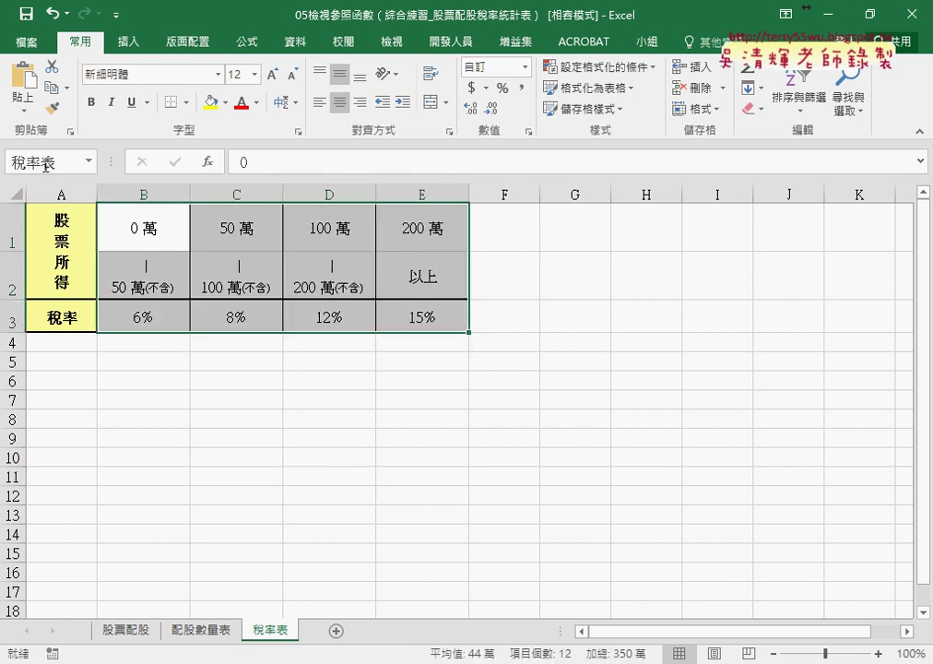
Back on 股票配股, review the workbook's defined names in Name Manager
{"action": "left_click", "coordinate": [129, 630]}
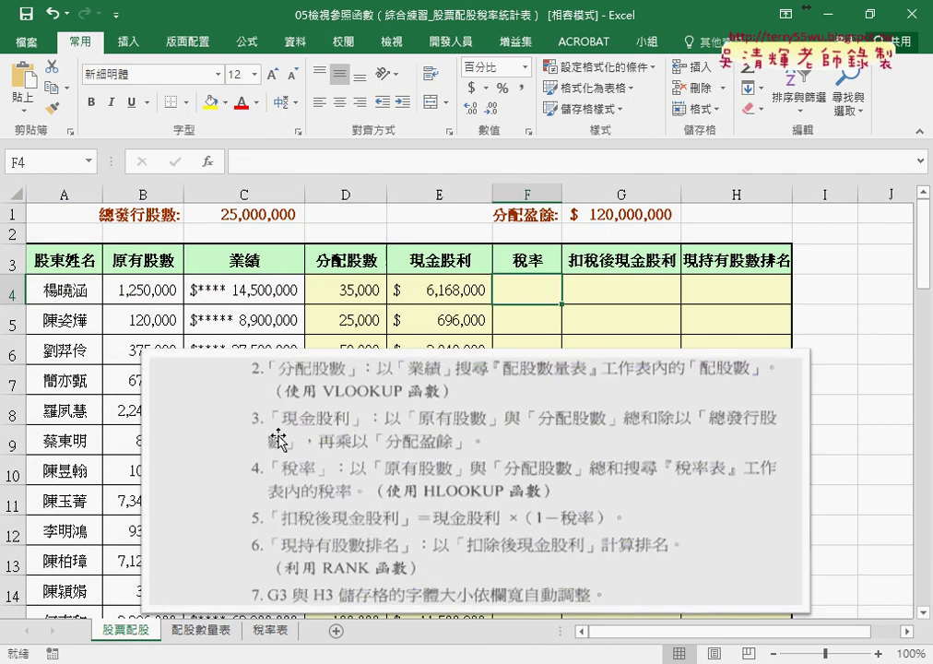
{"action": "left_click", "coordinate": [246, 42]}
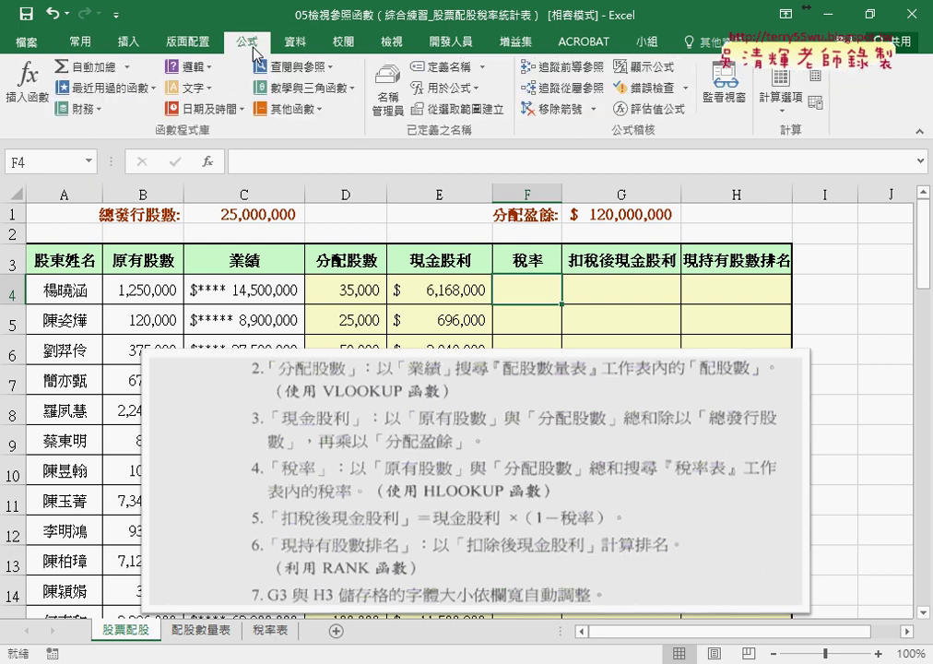
{"action": "left_click", "coordinate": [394, 106]}
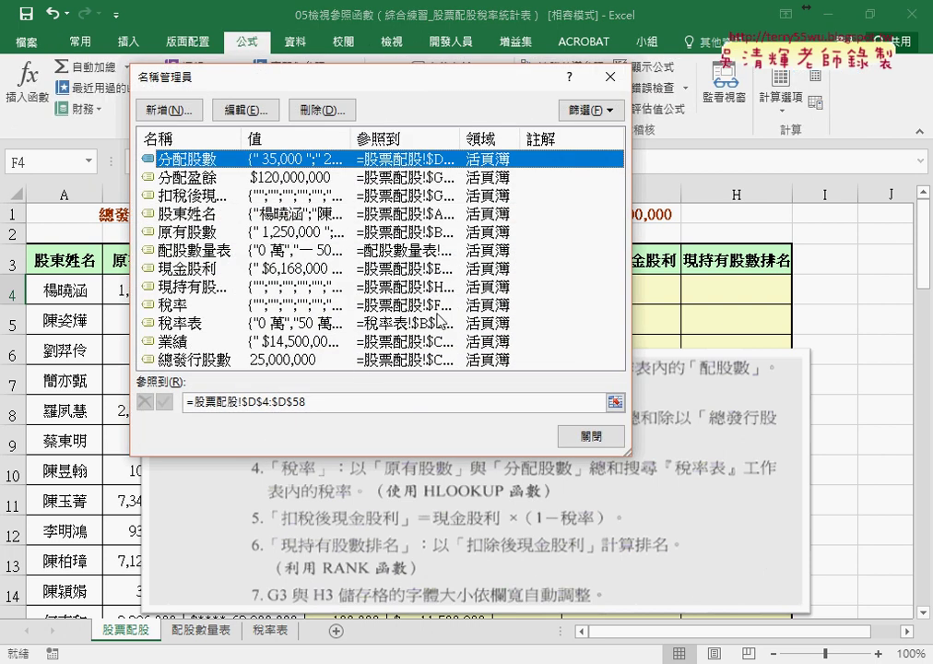
{"action": "left_click", "coordinate": [593, 434]}
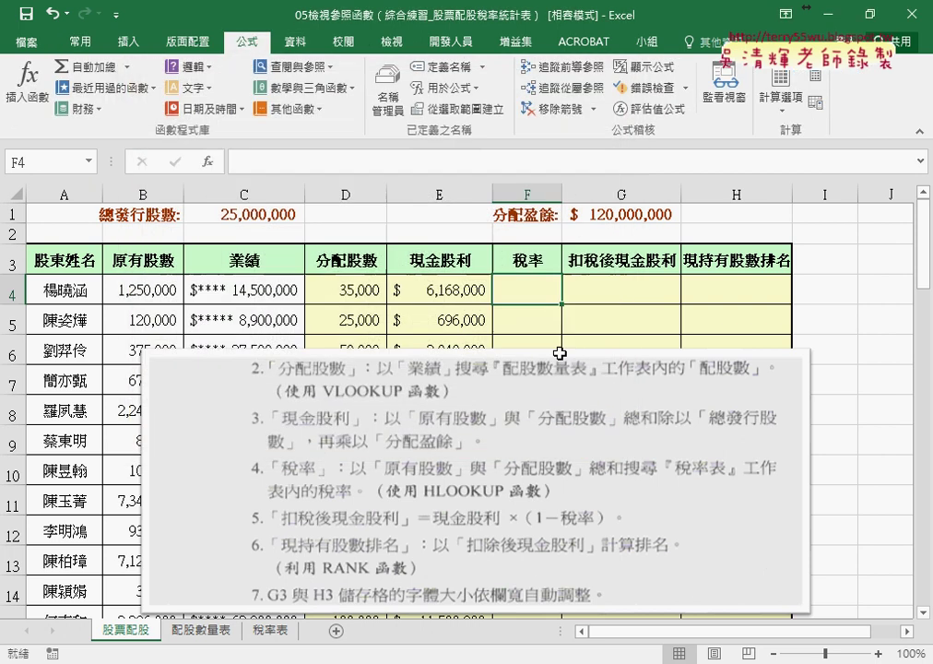
Select the (原有股數+分配股數) part of E4's formula, leaving E4 unchanged
{"action": "left_click", "coordinate": [481, 283]}
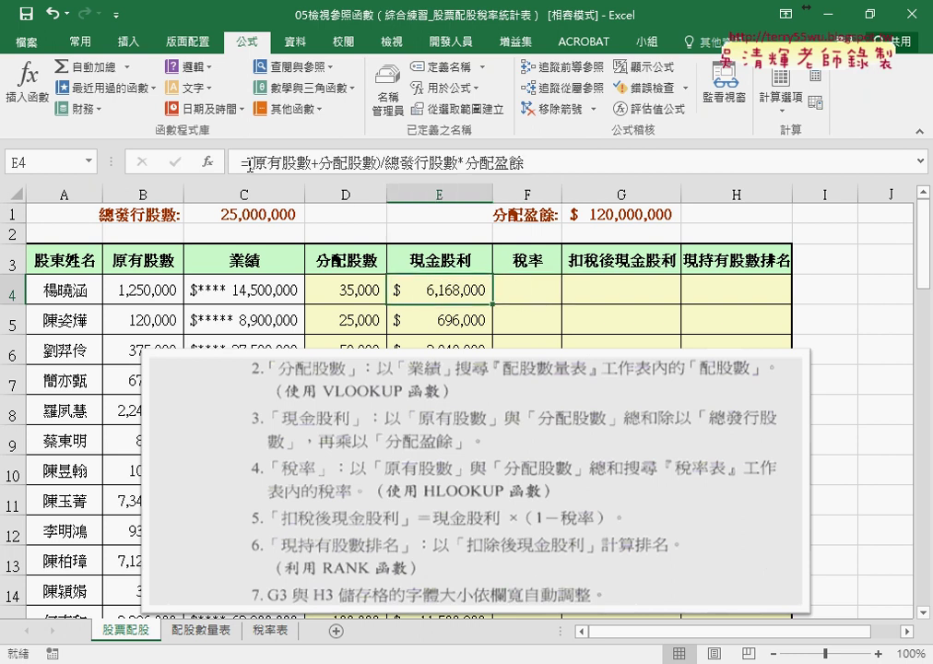
{"action": "left_click_drag", "start_coordinate": [247, 163], "coordinate": [381, 162]}
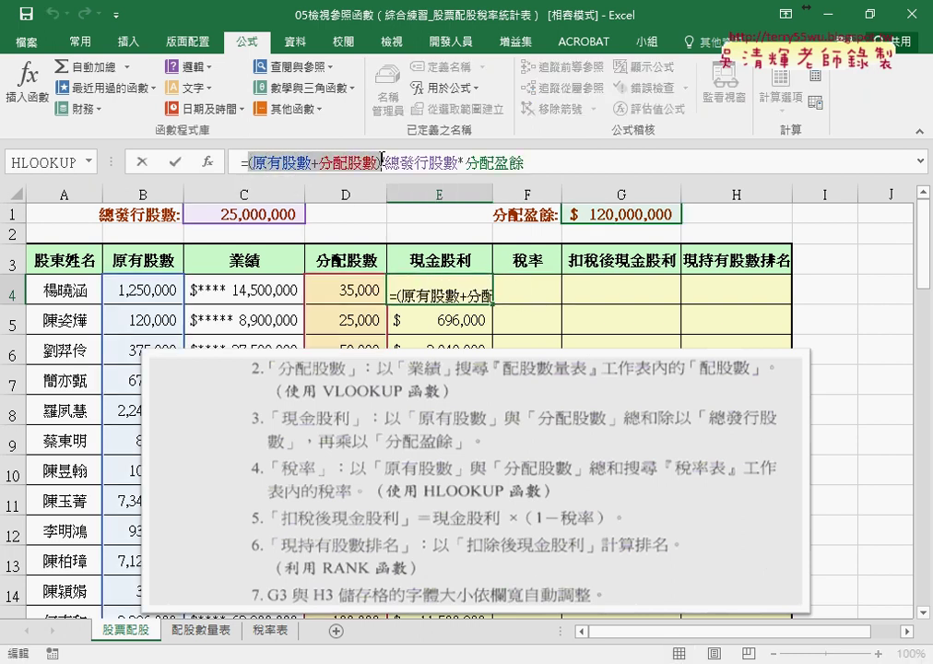
{"action": "left_click", "coordinate": [141, 161]}
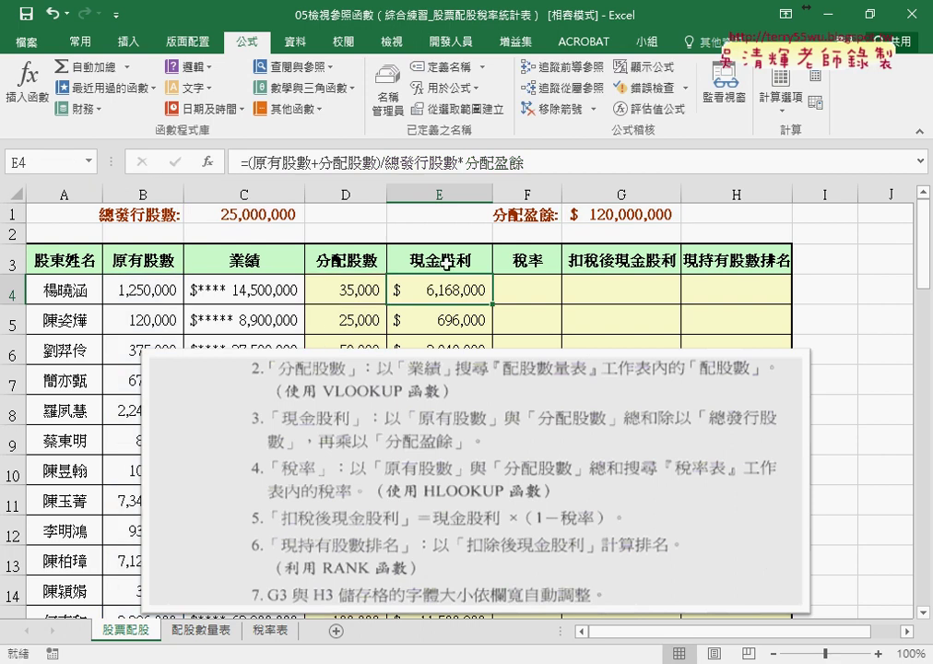
{"action": "key", "text": "Tab"}
Insert the HLOOKUP function into F4 from Lookup & Reference
{"action": "left_click", "coordinate": [207, 161]}
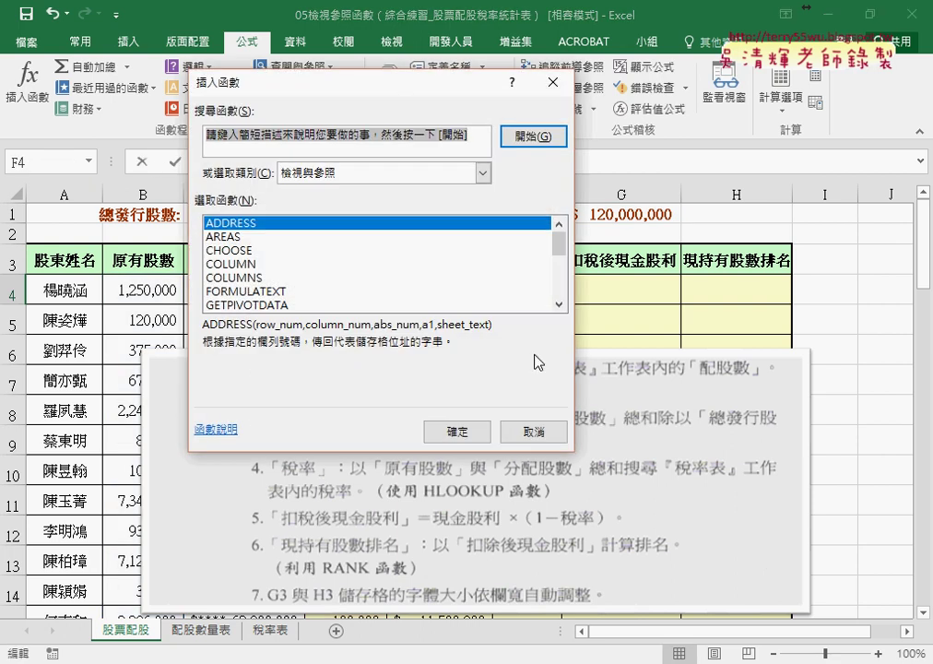
{"action": "mouse_move", "coordinate": [561, 251]}
{"action": "left_mouse_down"}
{"action": "mouse_move", "coordinate": [564, 284]}
{"action": "mouse_move", "coordinate": [558, 273]}
{"action": "left_mouse_up"}
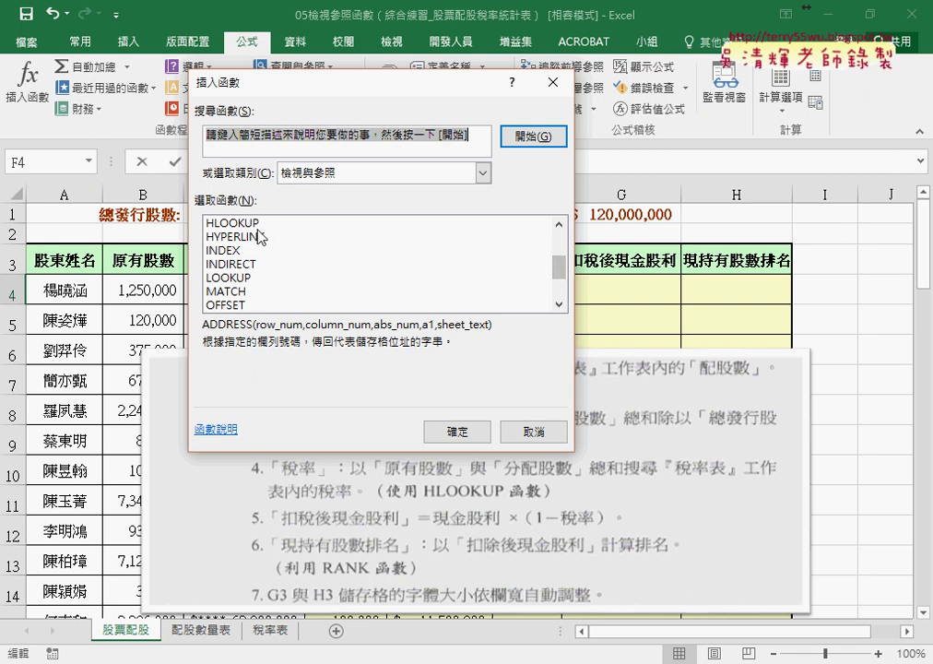
{"action": "double_click", "coordinate": [257, 222]}
Set HLOOKUP's lookup value to (原有股數+分配股數)/10000
{"action": "right_click", "coordinate": [276, 162]}
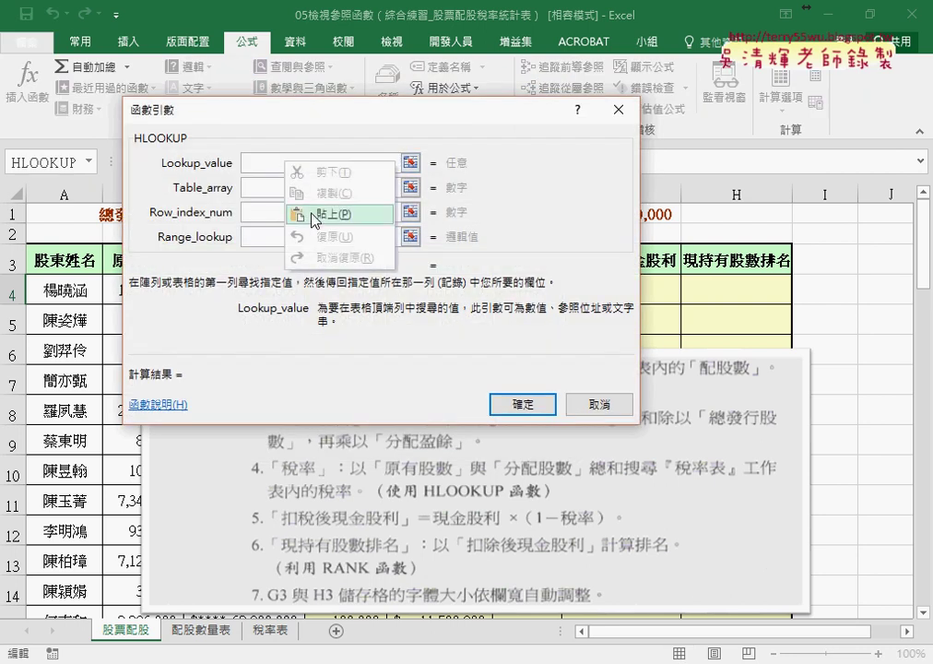
{"action": "left_click", "coordinate": [293, 211]}
{"action": "left_click_drag", "start_coordinate": [374, 112], "coordinate": [594, 257]}
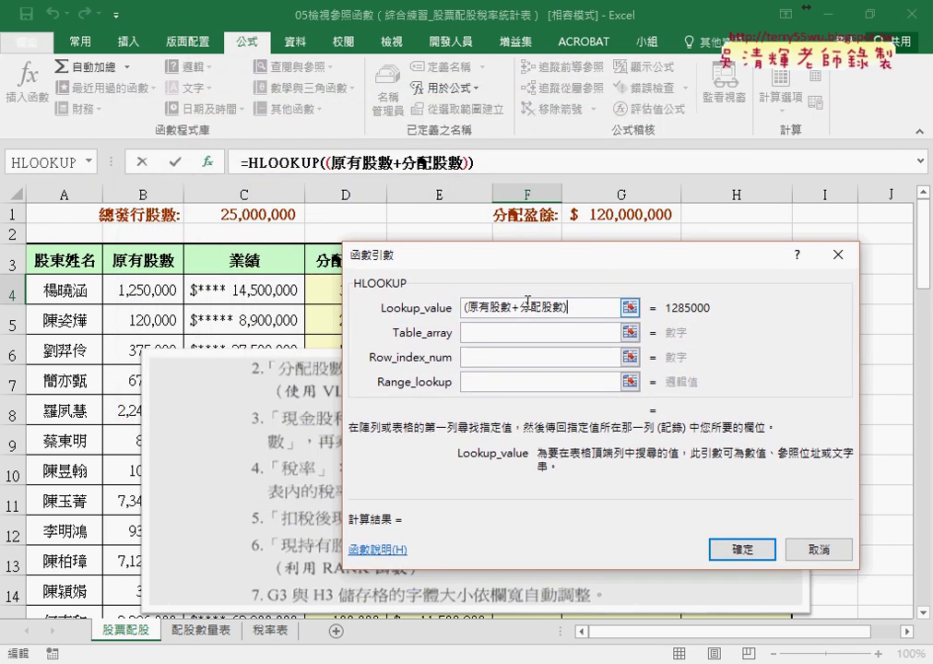
{"action": "left_click_drag", "start_coordinate": [511, 308], "coordinate": [464, 308]}
{"action": "left_click", "coordinate": [570, 306]}
{"action": "left_click_drag", "start_coordinate": [567, 308], "coordinate": [443, 310]}
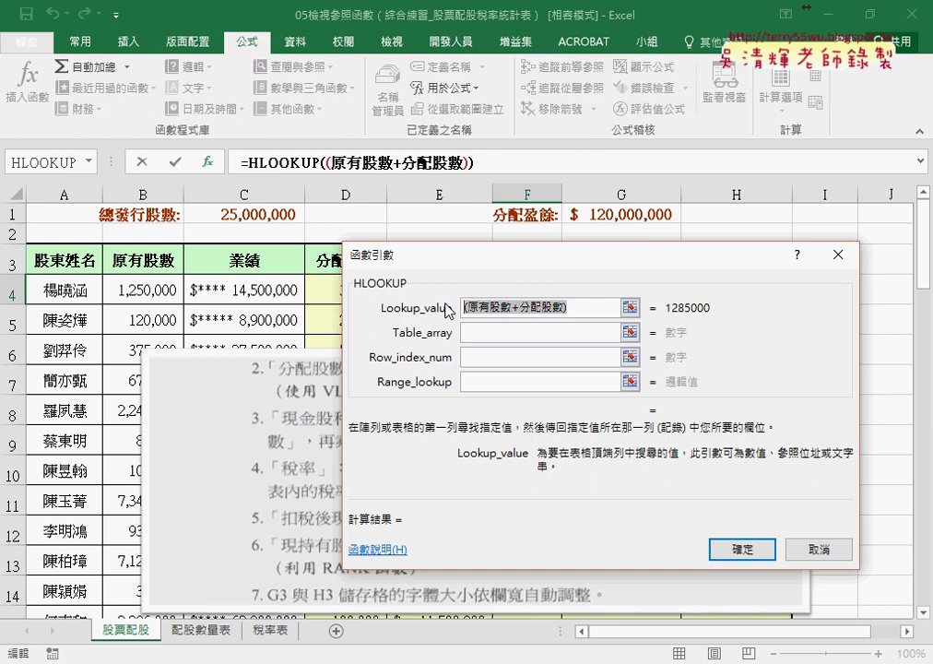
{"action": "left_click", "coordinate": [489, 310]}
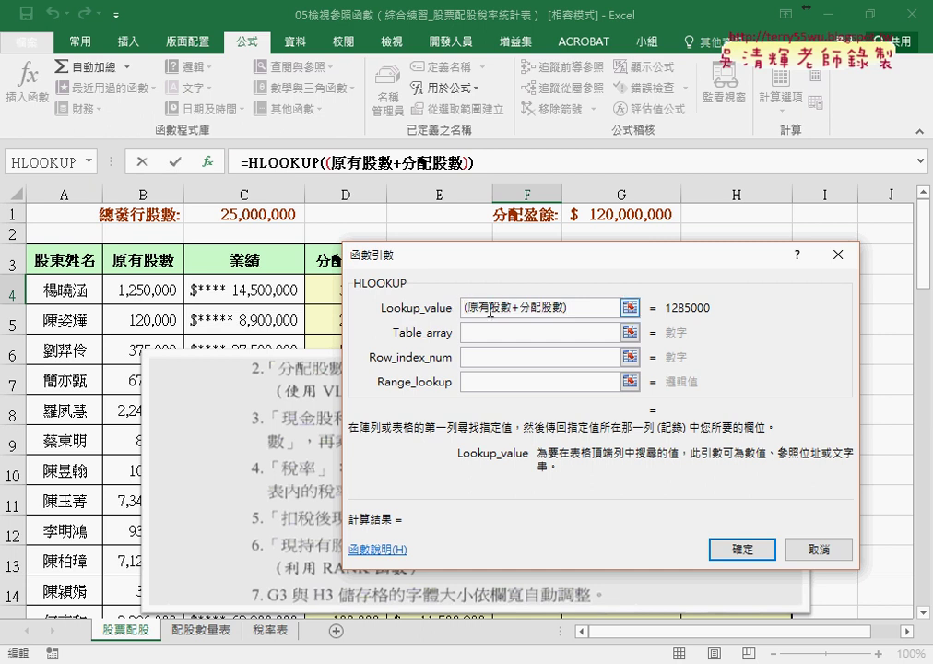
{"action": "left_click_drag", "start_coordinate": [520, 309], "coordinate": [562, 308]}
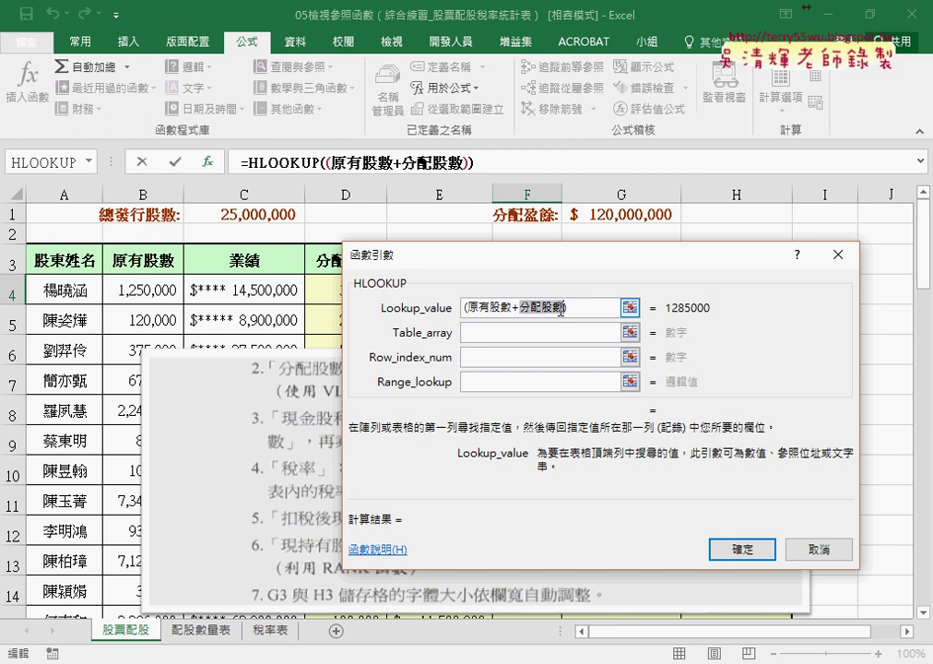
{"action": "left_click", "coordinate": [600, 310]}
{"action": "type", "text": "/10000"}
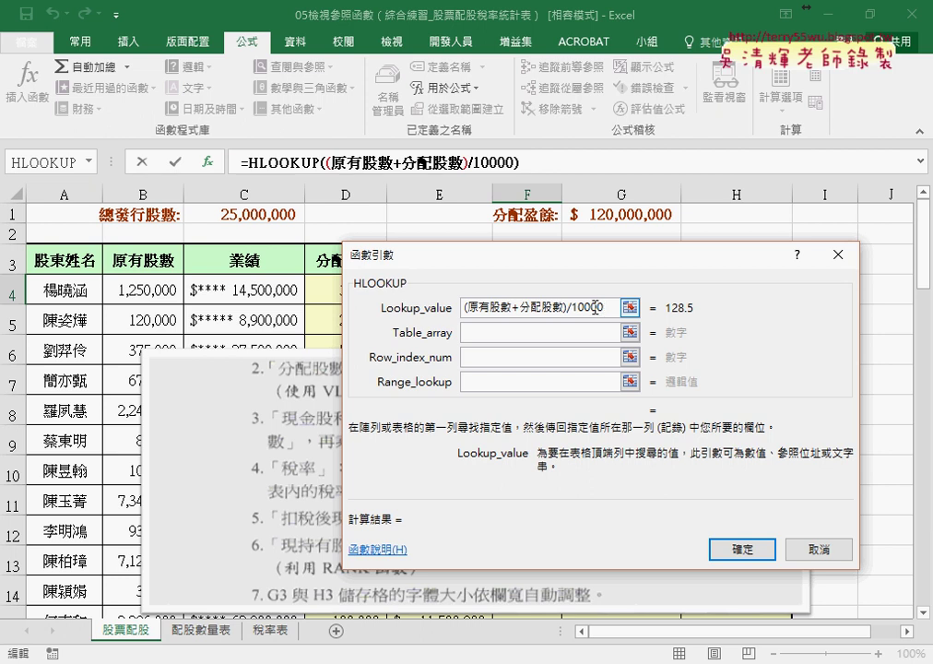
Use 稅率表 as the table array and 3 as the row index
{"action": "left_click", "coordinate": [538, 330]}
{"action": "key", "text": "F3"}
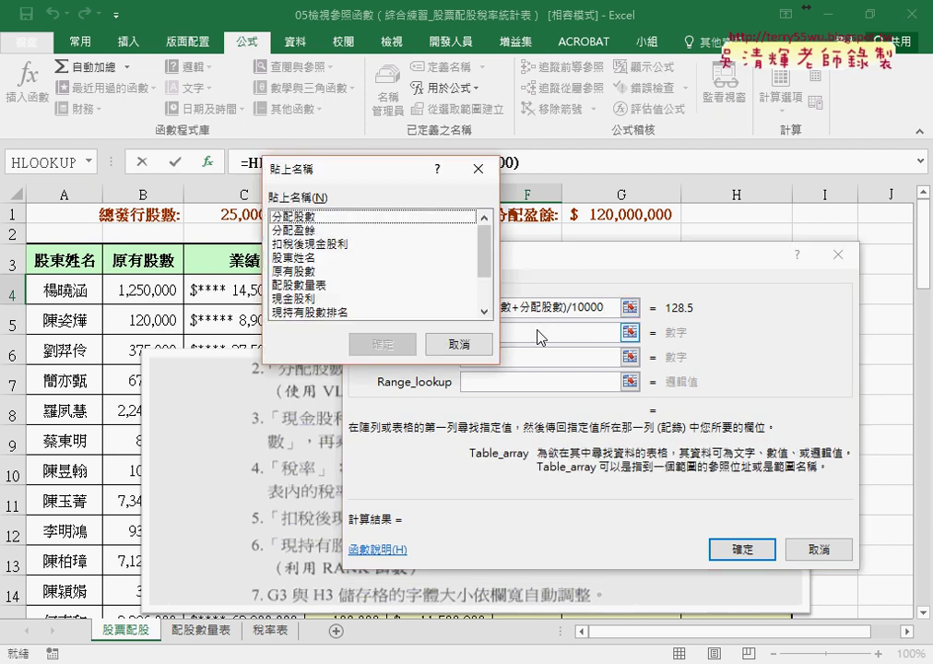
{"action": "left_click_drag", "start_coordinate": [483, 262], "coordinate": [483, 285]}
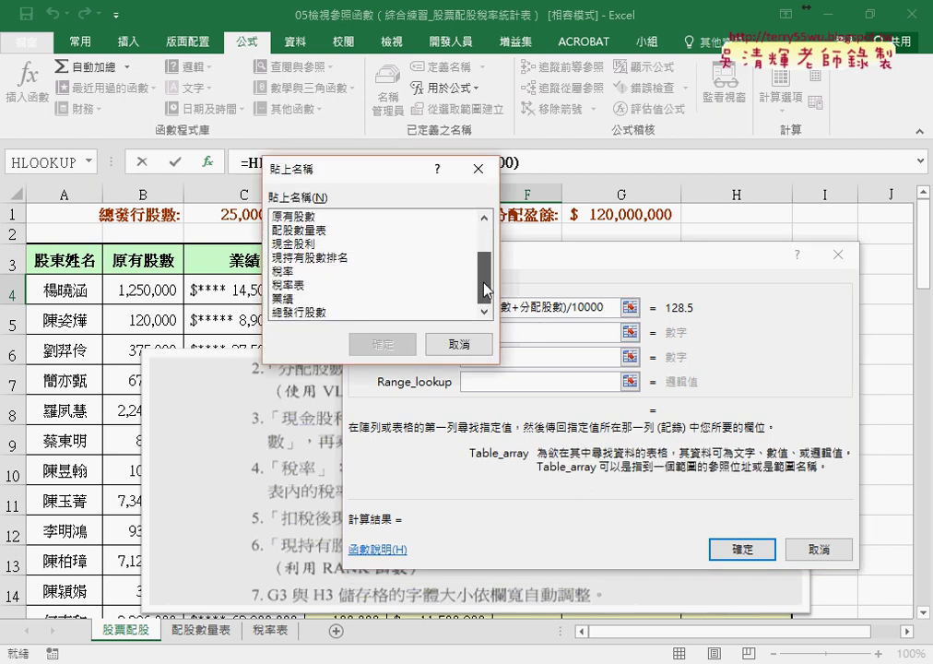
{"action": "double_click", "coordinate": [333, 291]}
{"action": "left_click", "coordinate": [475, 354]}
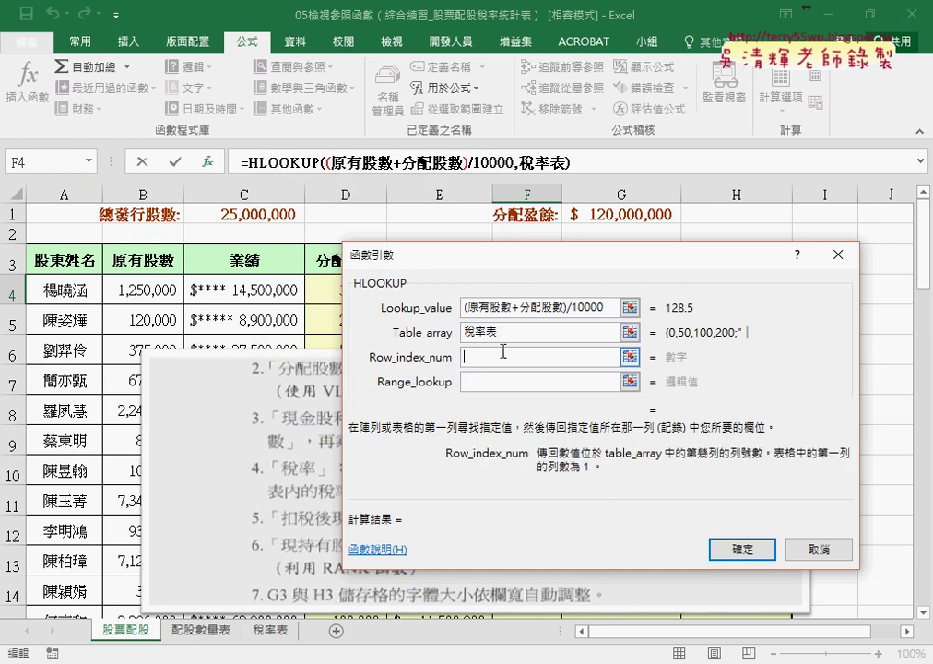
{"action": "key", "text": "shift+Tab"}
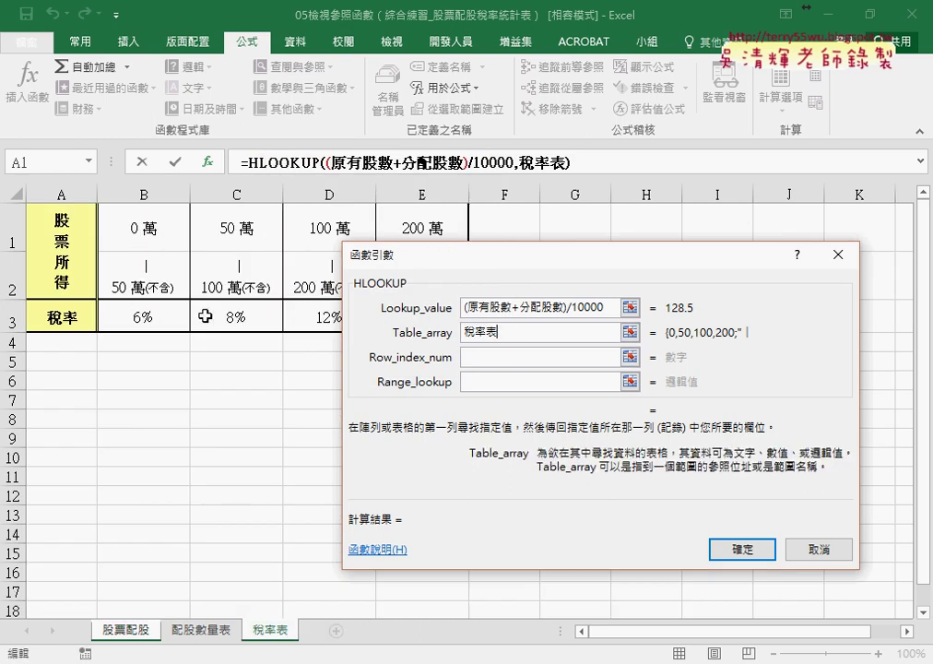
{"action": "left_click", "coordinate": [489, 359]}
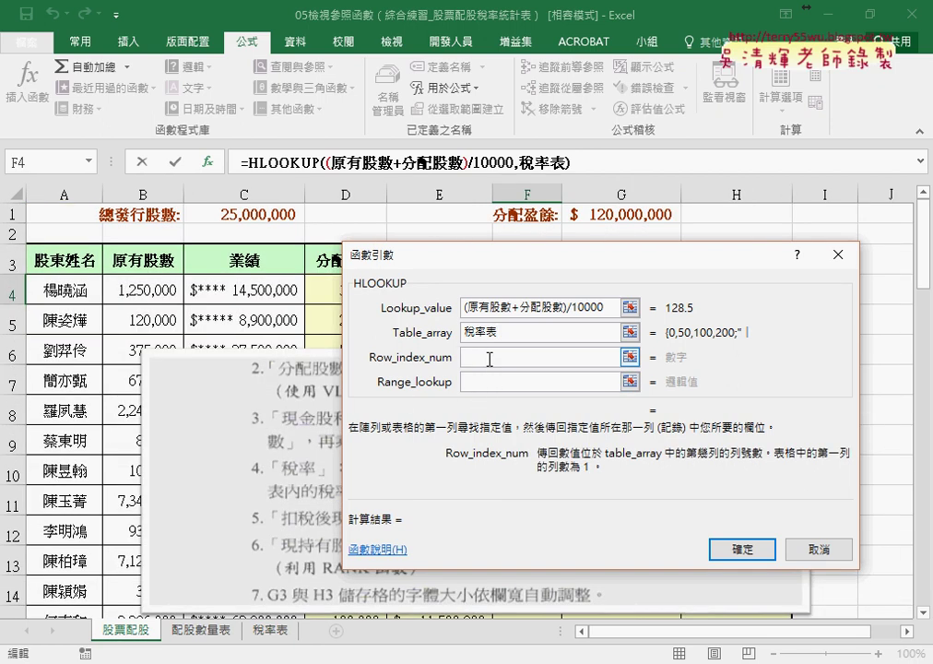
{"action": "type", "text": "3"}
{"action": "key", "text": "Tab"}
Set range lookup to 1, confirm, and fill tax rates down column F (12%, 6%)
{"action": "type", "text": "1"}
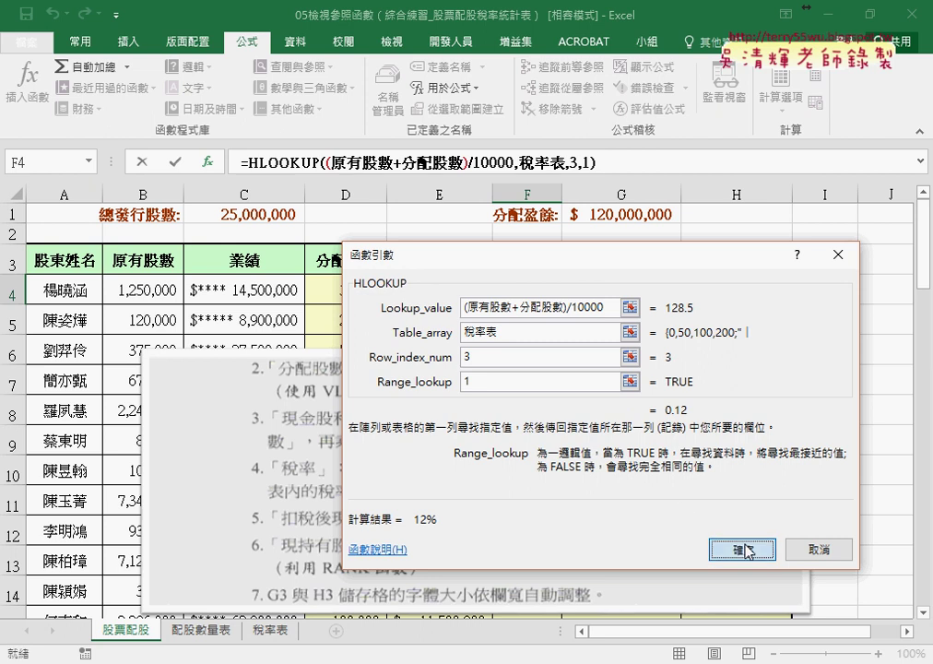
{"action": "left_click", "coordinate": [747, 549]}
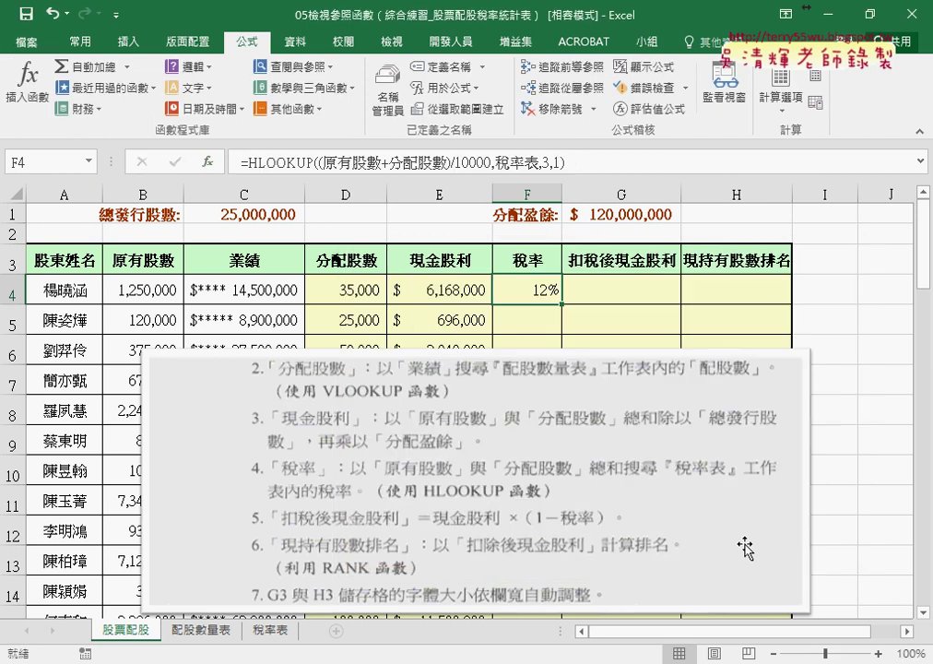
{"action": "double_click", "coordinate": [562, 304]}
{"action": "left_click", "coordinate": [639, 296]}
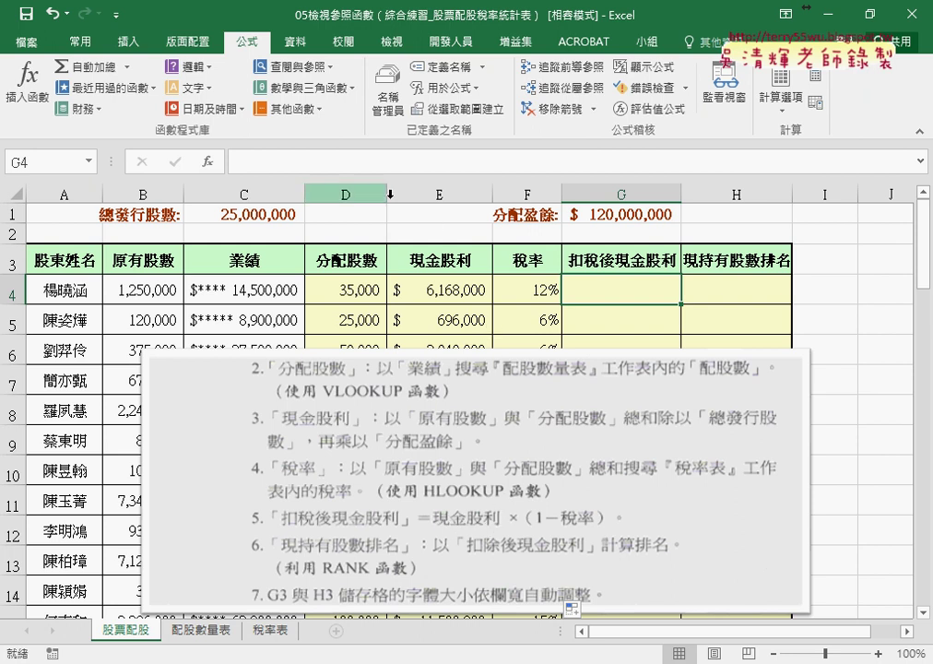
Enter =現金股利*(1-稅率) in G4 and fill down, giving $5,427,840 and $654,240
{"action": "left_click", "coordinate": [328, 166]}
{"action": "type", "text": "="}
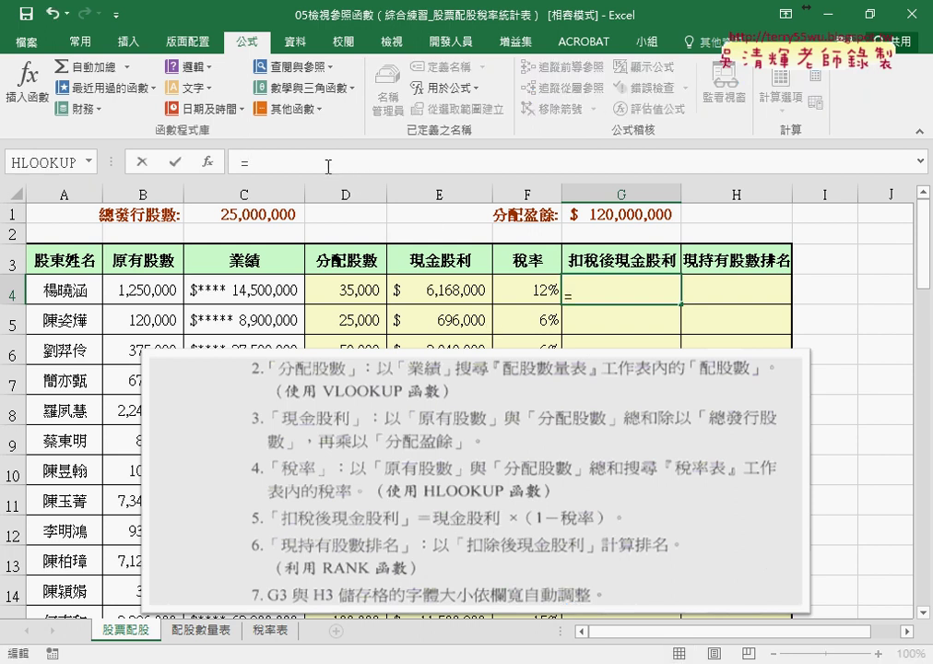
{"action": "key", "text": "F3"}
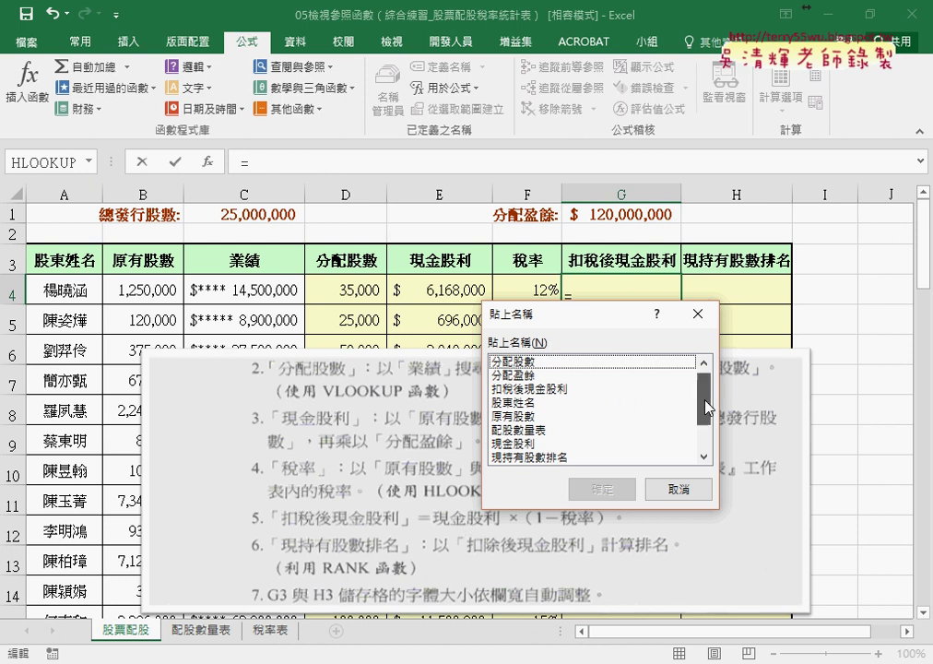
{"action": "left_click_drag", "start_coordinate": [706, 404], "coordinate": [709, 428]}
{"action": "left_click", "coordinate": [505, 389]}
{"action": "left_click", "coordinate": [602, 489]}
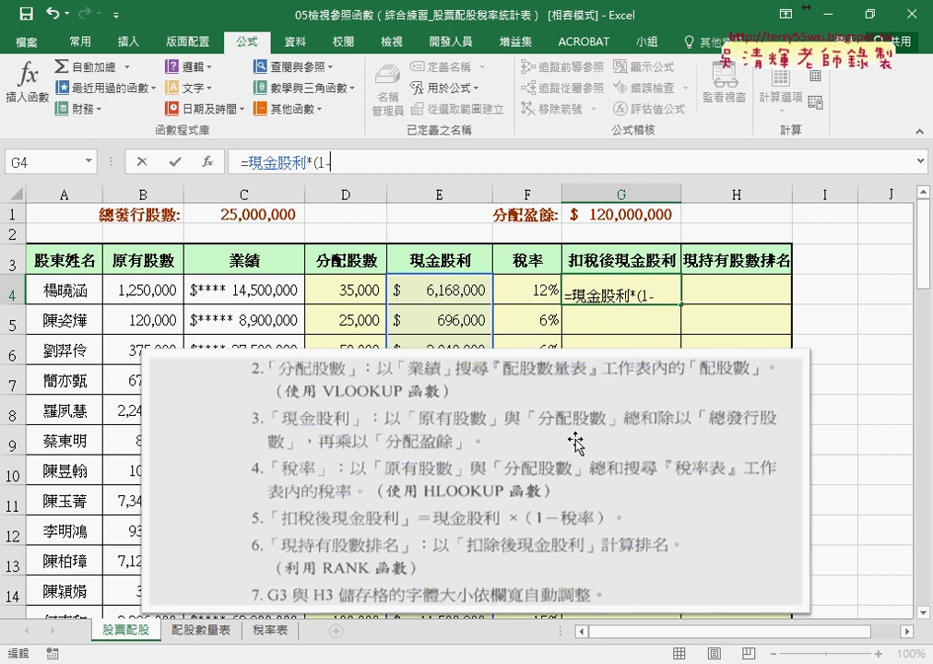
{"action": "key", "text": "F3"}
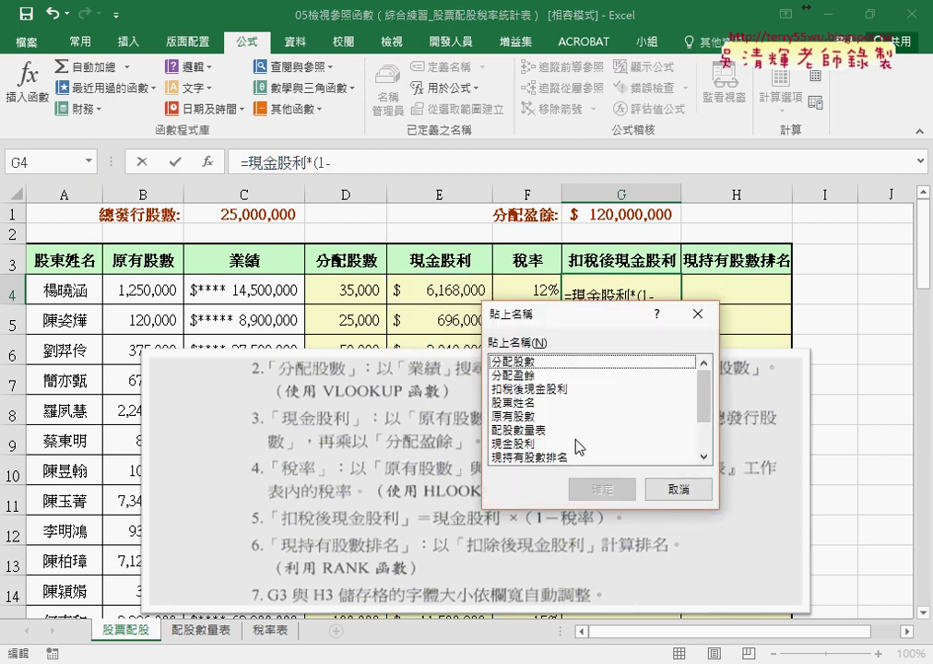
{"action": "mouse_move", "coordinate": [706, 410]}
{"action": "left_mouse_down"}
{"action": "mouse_move", "coordinate": [707, 419]}
{"action": "mouse_move", "coordinate": [652, 456]}
{"action": "left_mouse_up"}
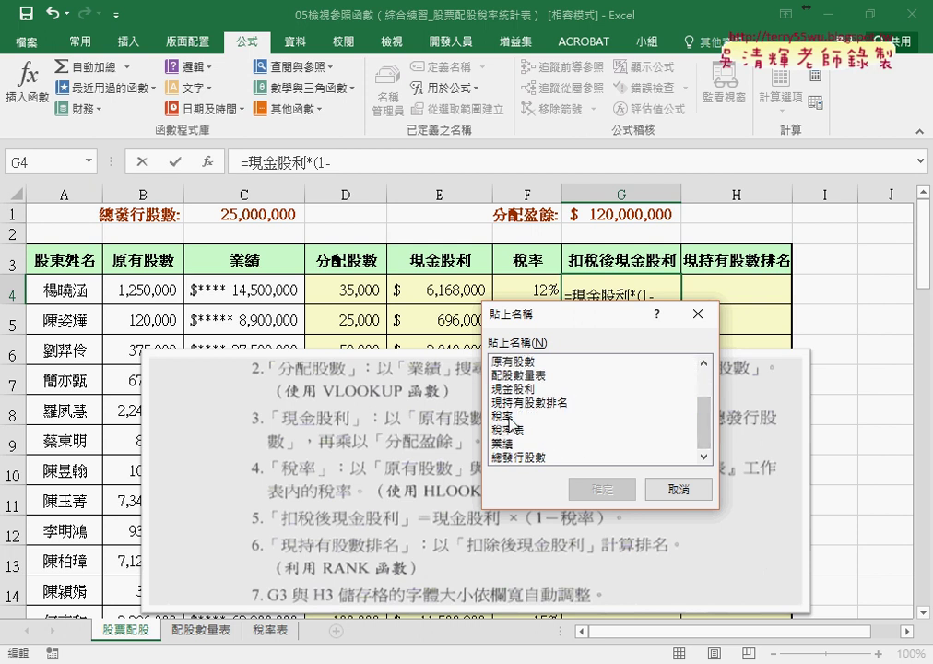
{"action": "double_click", "coordinate": [539, 416]}
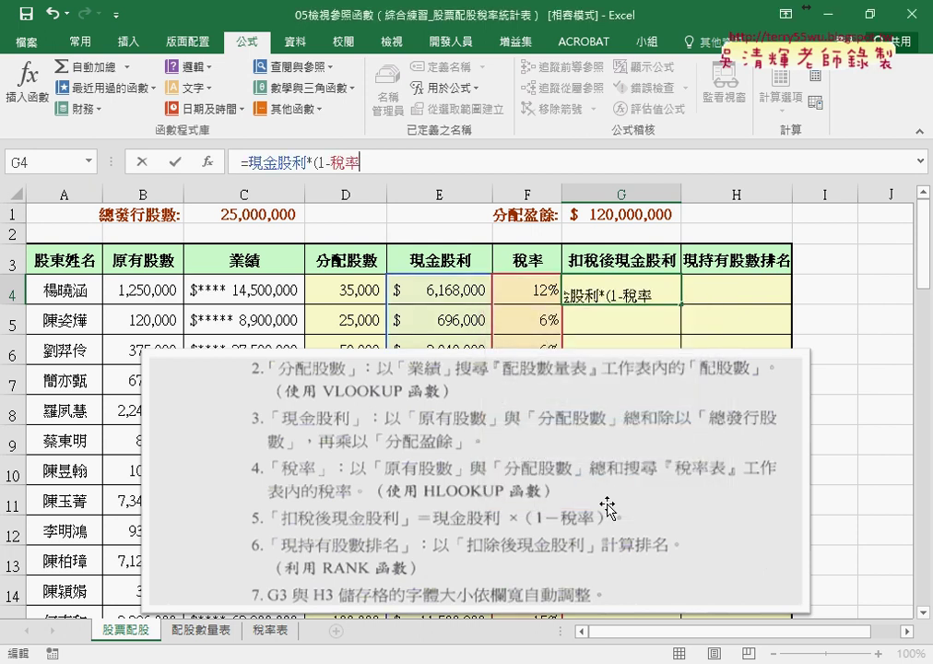
{"action": "left_click", "coordinate": [175, 161]}
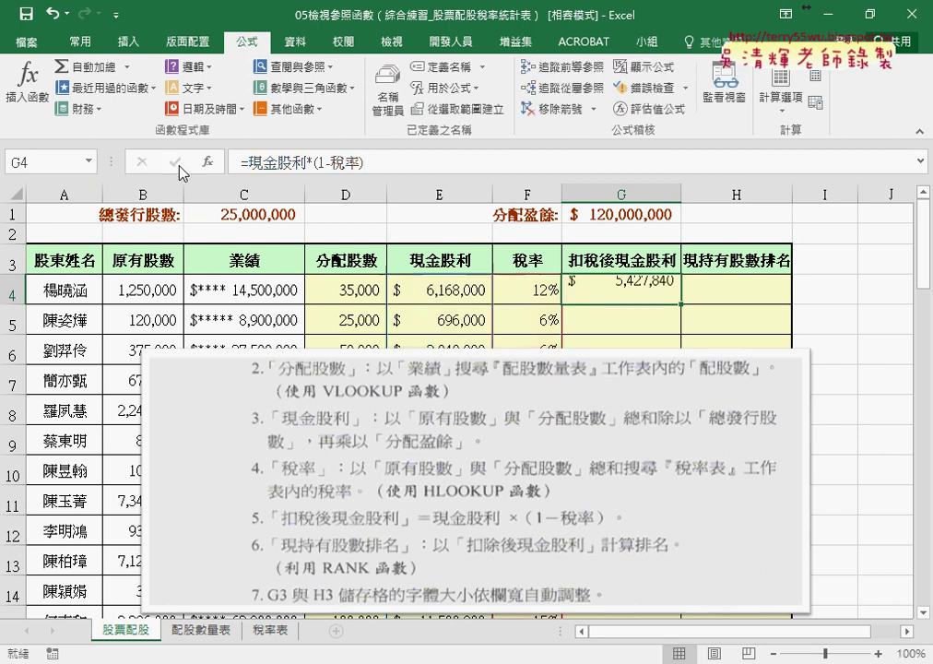
{"action": "double_click", "coordinate": [682, 305]}
Review the C4–G4 formulas, then start a function in H4 for the share ranking
{"action": "left_click", "coordinate": [526, 294]}
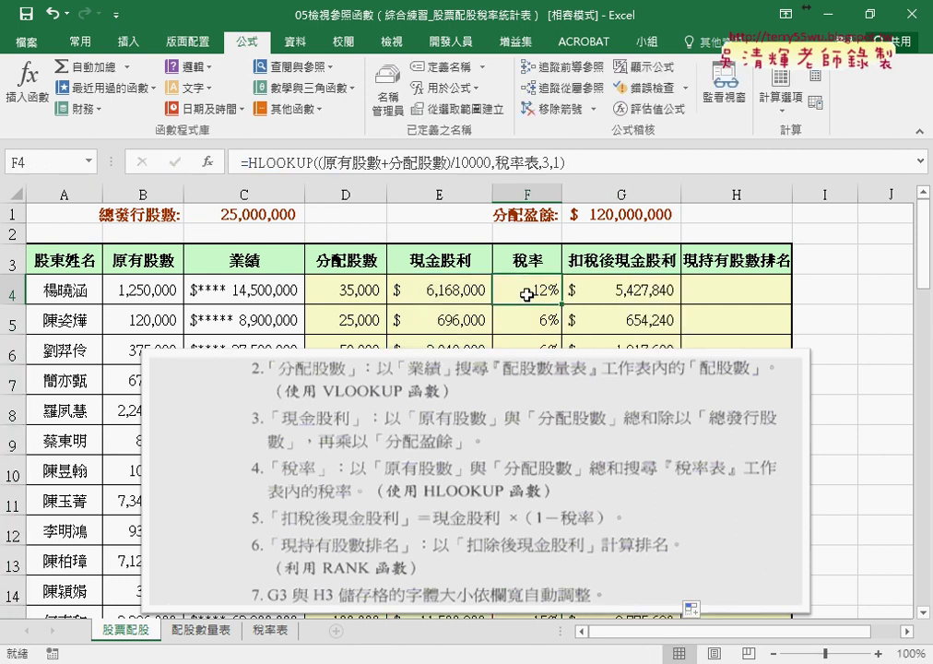
{"action": "left_click", "coordinate": [406, 293]}
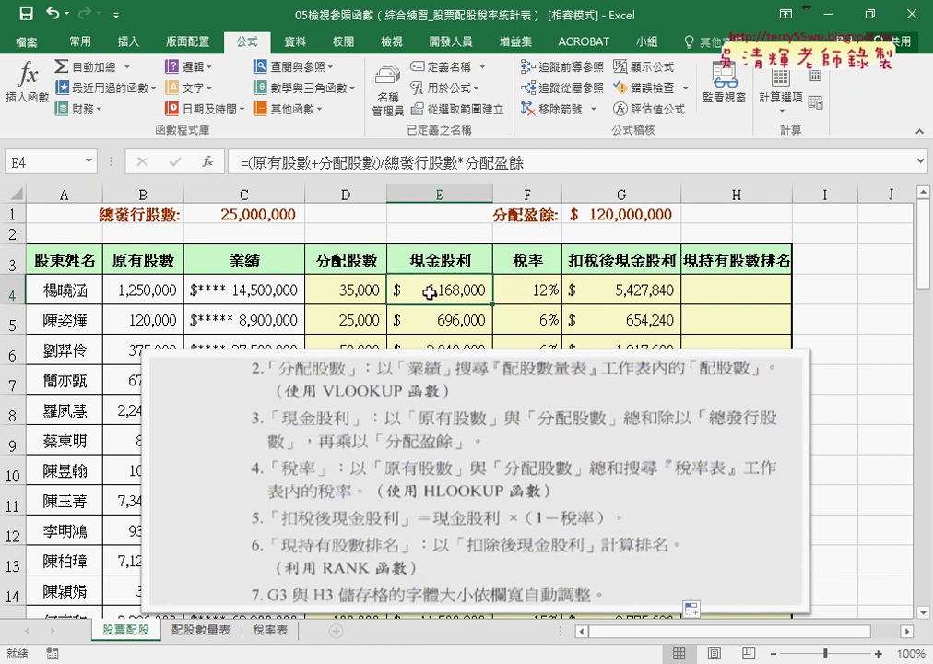
{"action": "left_click", "coordinate": [348, 293]}
{"action": "left_click", "coordinate": [265, 290]}
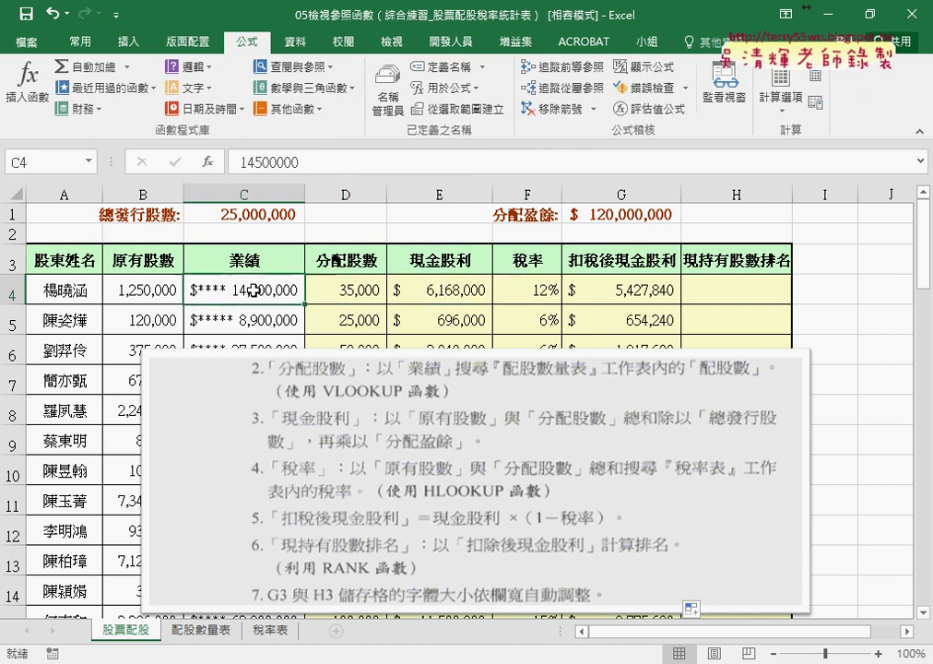
{"action": "left_click", "coordinate": [437, 293]}
{"action": "left_click", "coordinate": [531, 289]}
{"action": "left_click", "coordinate": [619, 289]}
{"action": "left_click", "coordinate": [739, 291]}
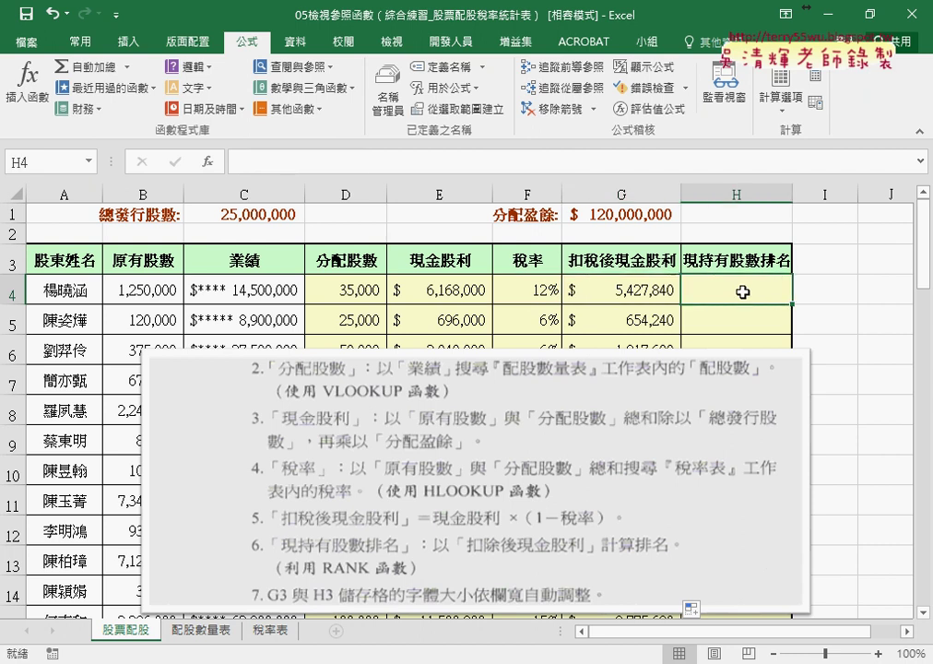
{"action": "left_click", "coordinate": [209, 162]}
Insert the RANK.EQ function from the 統計 category into H4, moving its arguments dialog aside
{"action": "left_click_drag", "start_coordinate": [781, 401], "coordinate": [777, 426]}
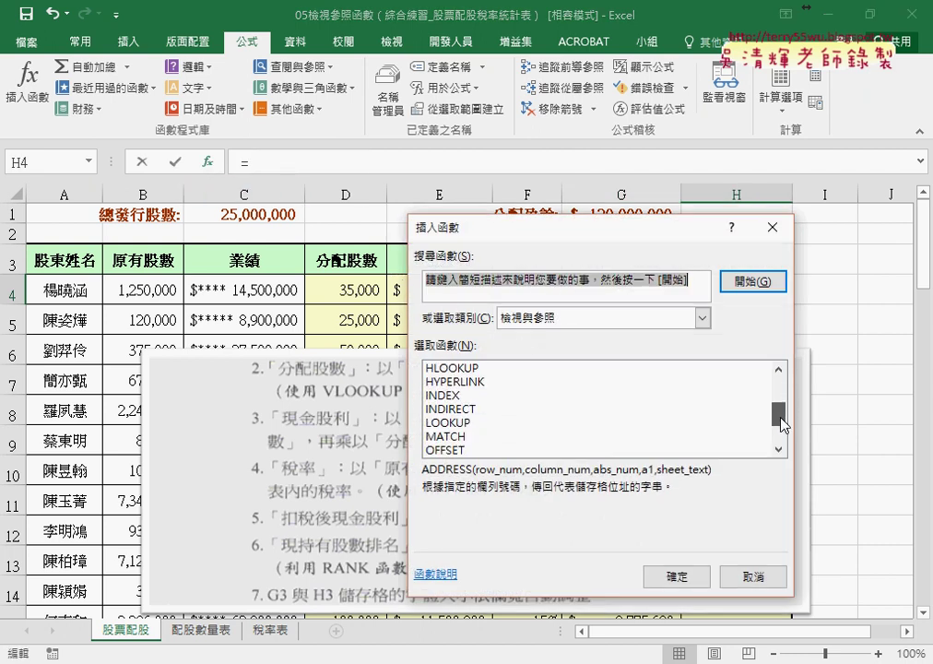
{"action": "left_click", "coordinate": [702, 317]}
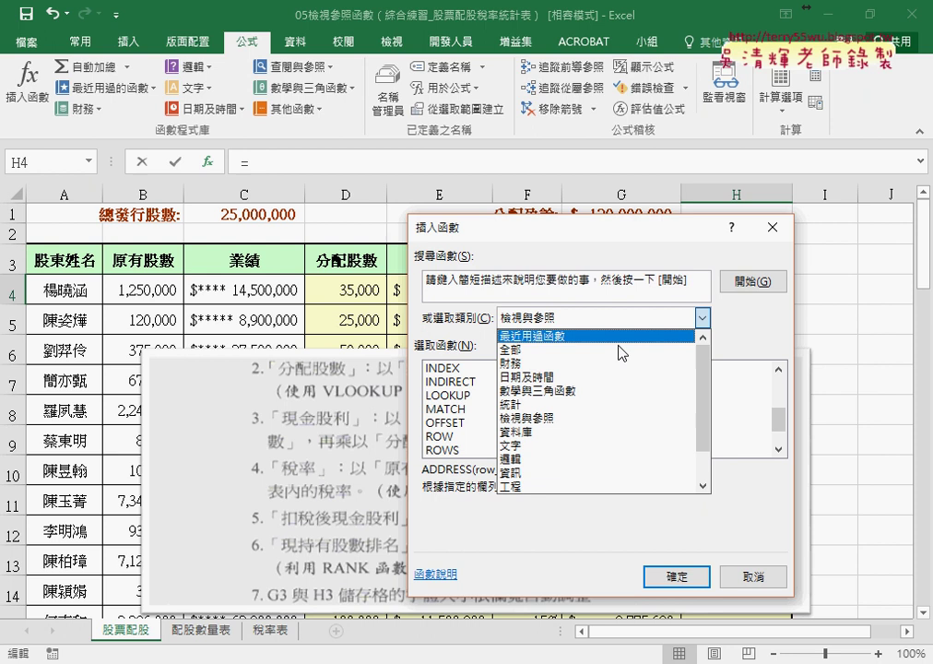
{"action": "left_click", "coordinate": [604, 404]}
{"action": "mouse_move", "coordinate": [778, 370]}
{"action": "left_mouse_down"}
{"action": "mouse_move", "coordinate": [784, 434]}
{"action": "mouse_move", "coordinate": [782, 425]}
{"action": "left_mouse_up"}
{"action": "double_click", "coordinate": [452, 325]}
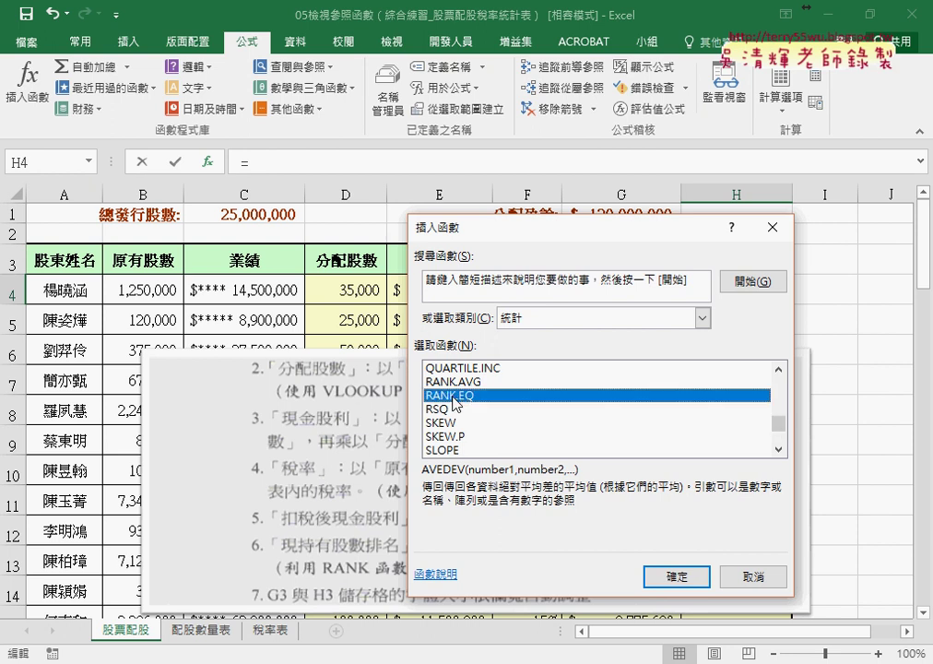
{"action": "left_click_drag", "start_coordinate": [536, 271], "coordinate": [242, 102]}
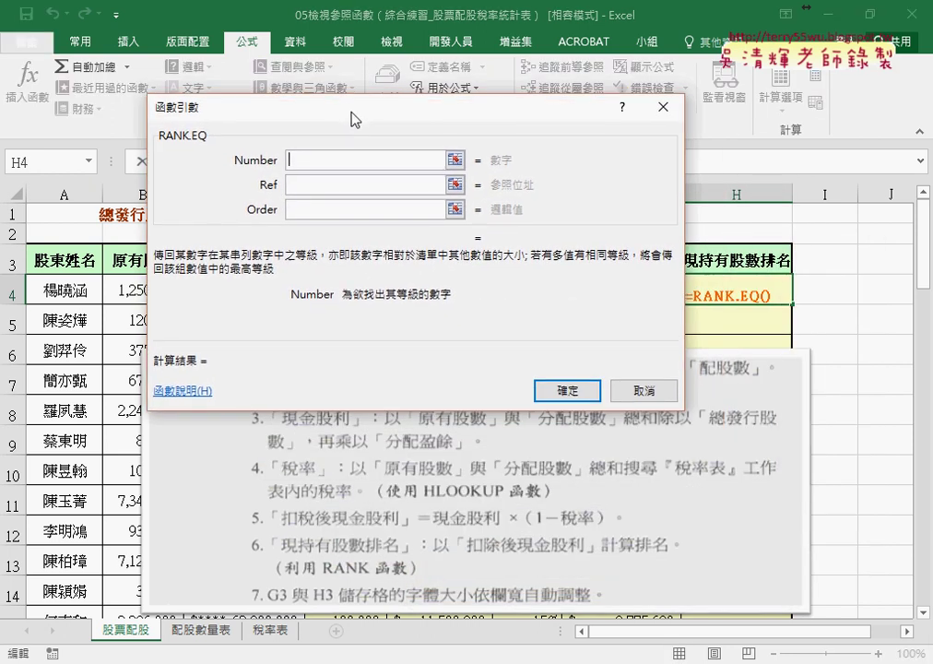
Replace G4 in RANK.EQ's Number argument with the named range 扣稅後現金股利 using F3
{"action": "left_click", "coordinate": [645, 288]}
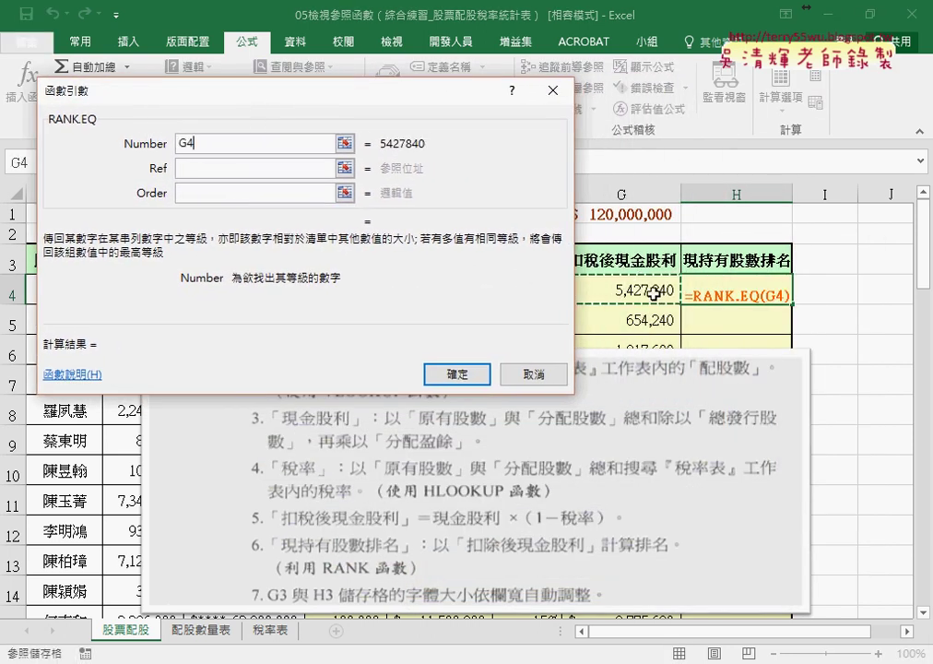
{"action": "left_click", "coordinate": [195, 170]}
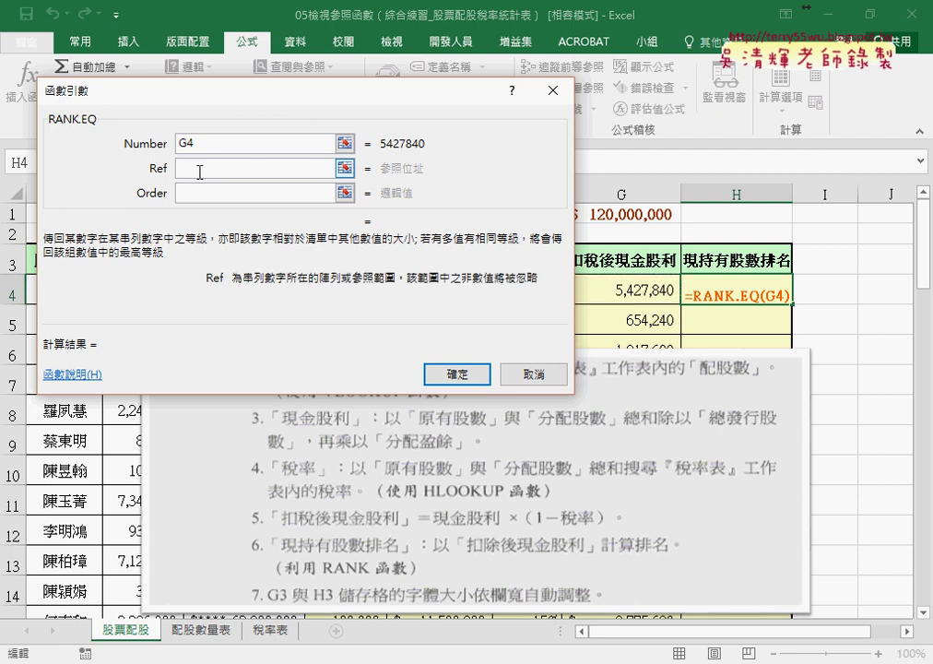
{"action": "key", "text": "shift+Tab"}
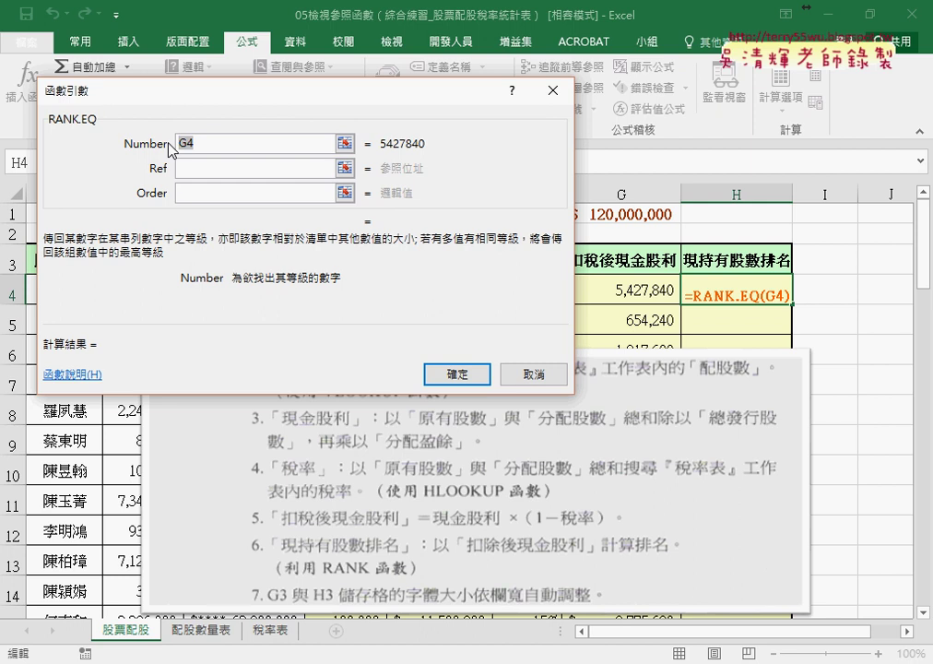
{"action": "key", "text": "BackSpace"}
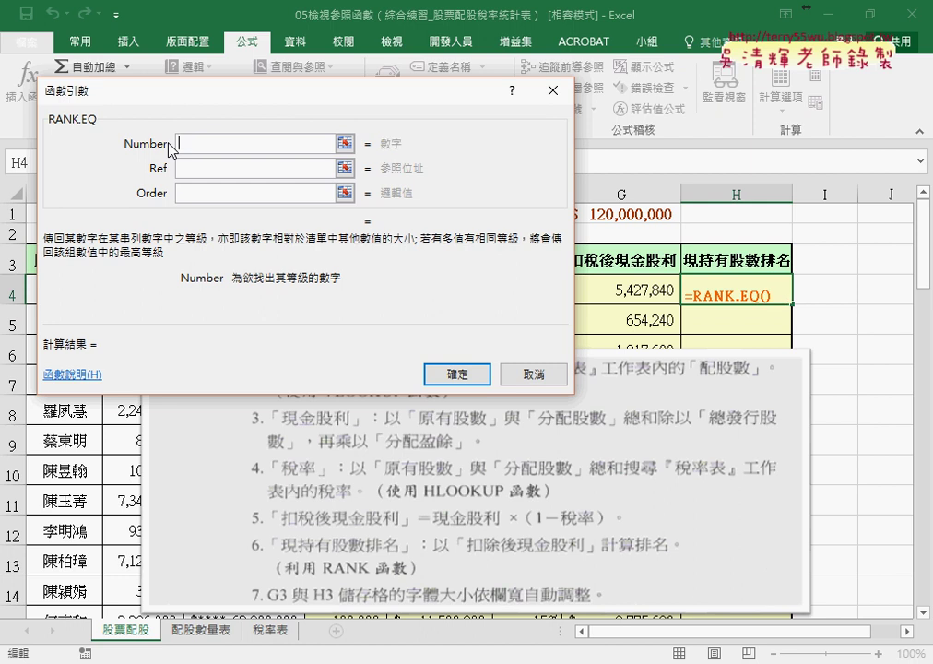
{"action": "key", "text": "F3"}
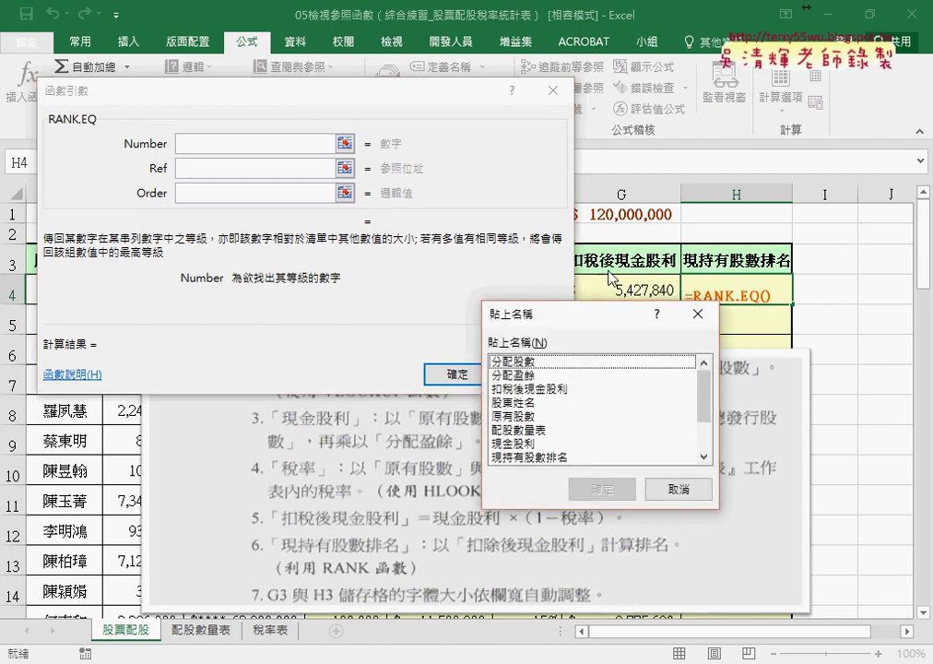
{"action": "left_click", "coordinate": [574, 389]}
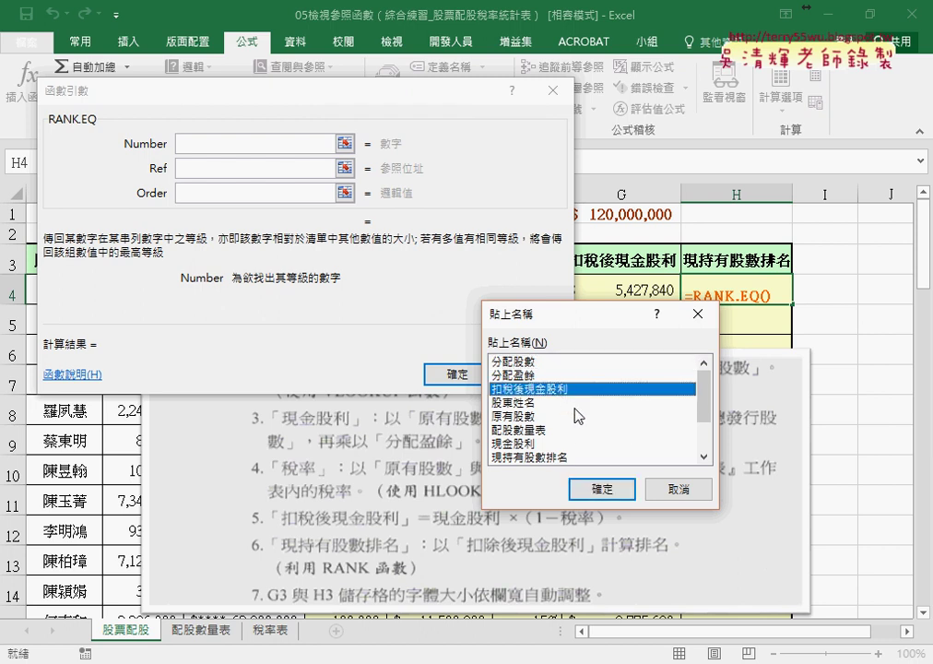
{"action": "left_click", "coordinate": [599, 487]}
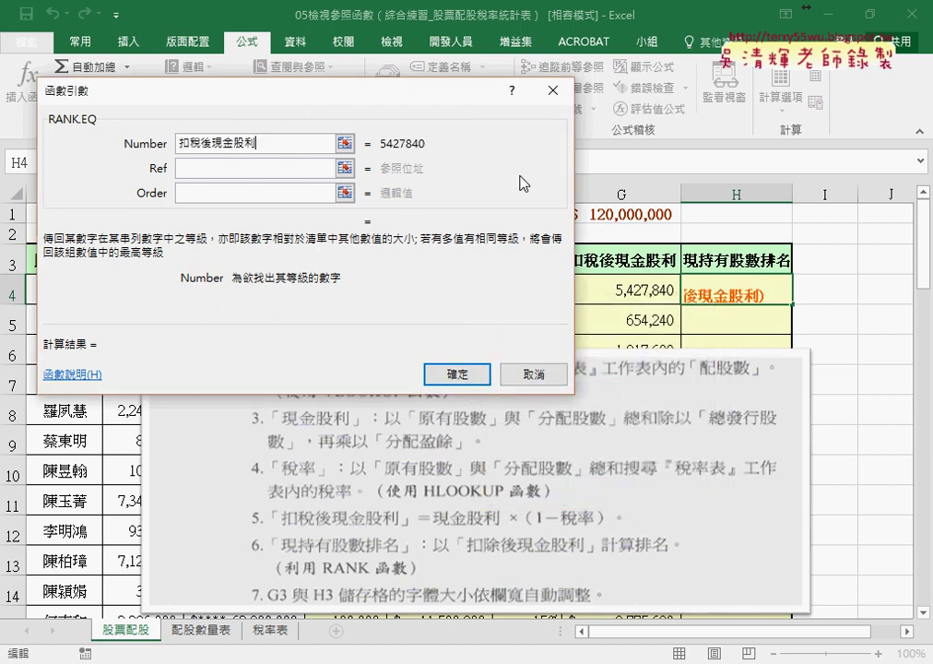
Paste 扣稅後現金股利 into the Ref argument as the ranking range
{"action": "left_click_drag", "start_coordinate": [354, 134], "coordinate": [330, 143]}
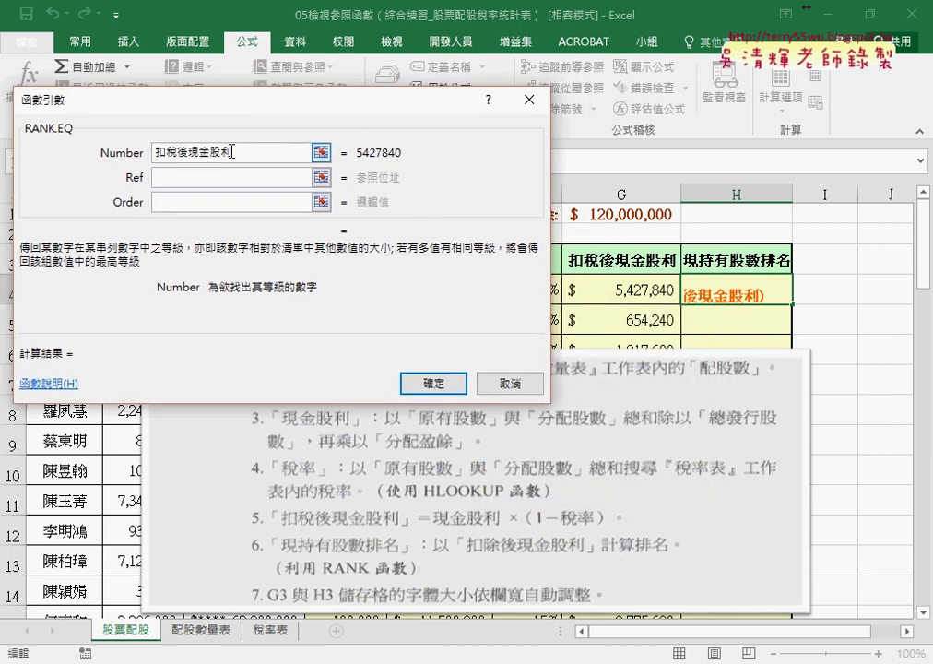
{"action": "left_click", "coordinate": [195, 179]}
{"action": "right_click", "coordinate": [194, 180]}
{"action": "left_click", "coordinate": [231, 233]}
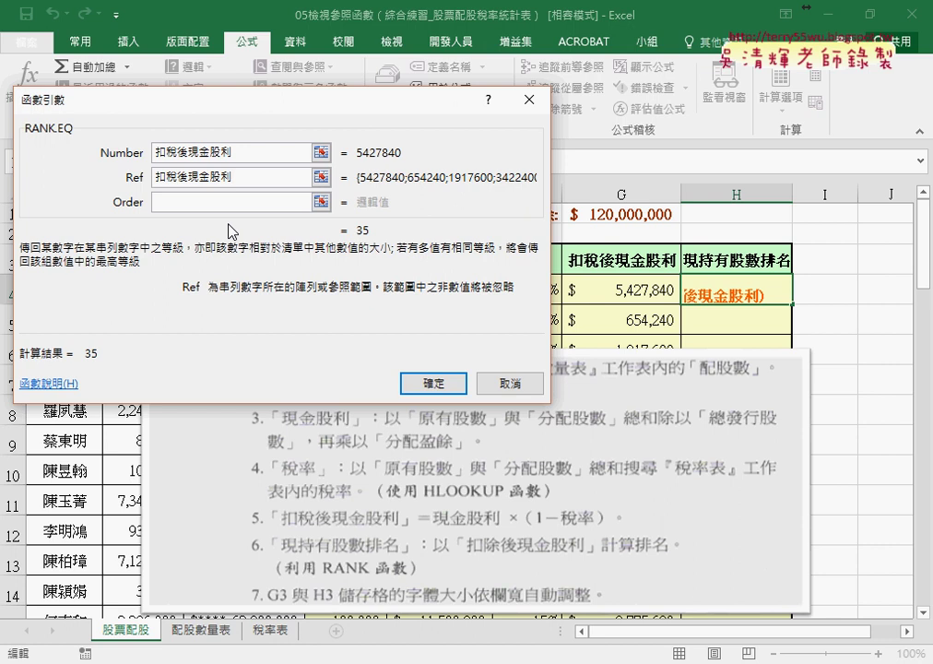
{"action": "left_click_drag", "start_coordinate": [143, 163], "coordinate": [117, 163]}
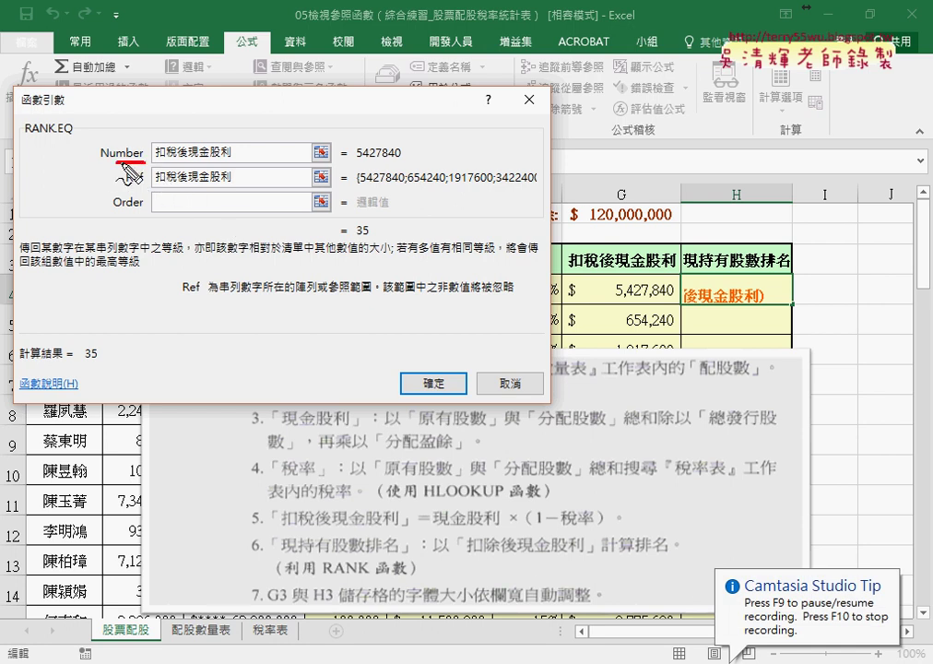
{"action": "mouse_move", "coordinate": [670, 300]}
{"action": "left_mouse_down"}
{"action": "mouse_move", "coordinate": [611, 301]}
{"action": "mouse_move", "coordinate": [678, 301]}
{"action": "left_mouse_up"}
{"action": "left_click_drag", "start_coordinate": [147, 186], "coordinate": [121, 187]}
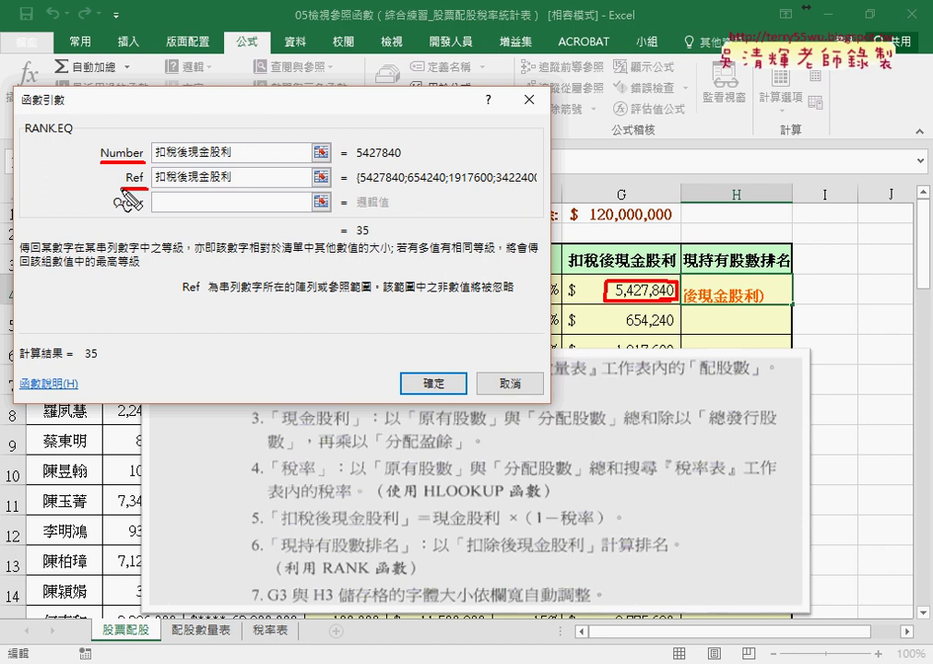
{"action": "left_click_drag", "start_coordinate": [357, 189], "coordinate": [541, 193]}
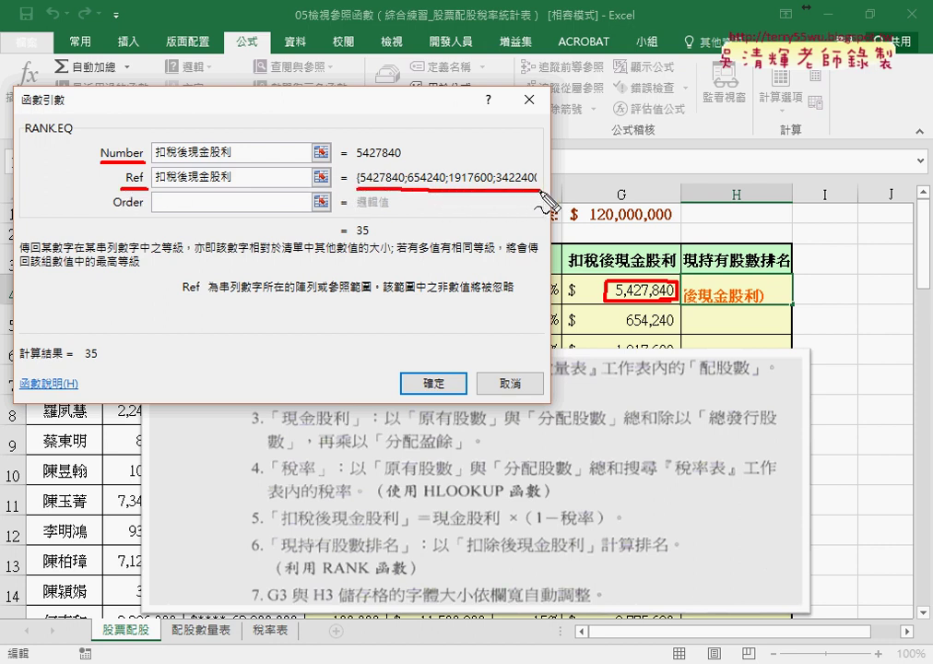
{"action": "left_click_drag", "start_coordinate": [357, 168], "coordinate": [404, 167]}
{"action": "left_click_drag", "start_coordinate": [774, 304], "coordinate": [773, 282]}
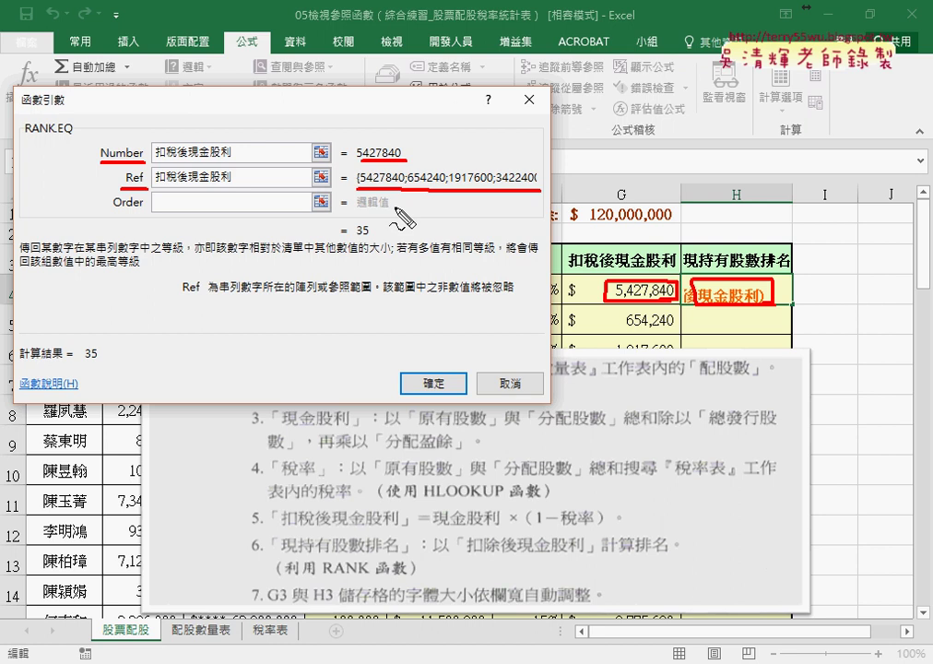
{"action": "key", "text": "Escape"}
{"action": "scroll", "coordinate": [396, 211], "scroll_direction": "down", "scroll_amount": 1}
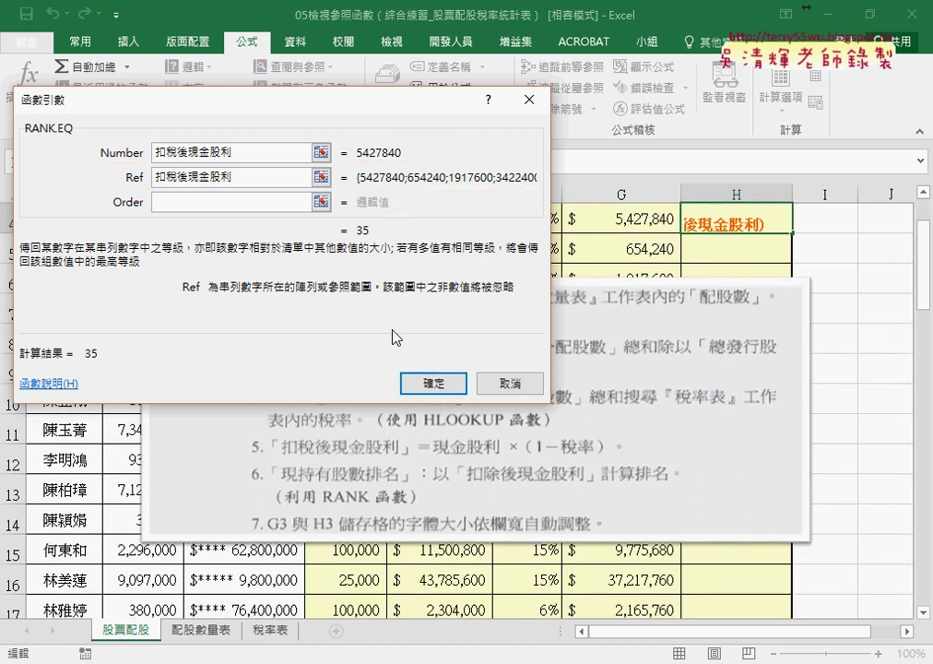
Confirm the RANK.EQ formula in H4 and fill it down column H, giving ranks like 35 and 53
{"action": "left_click", "coordinate": [432, 382]}
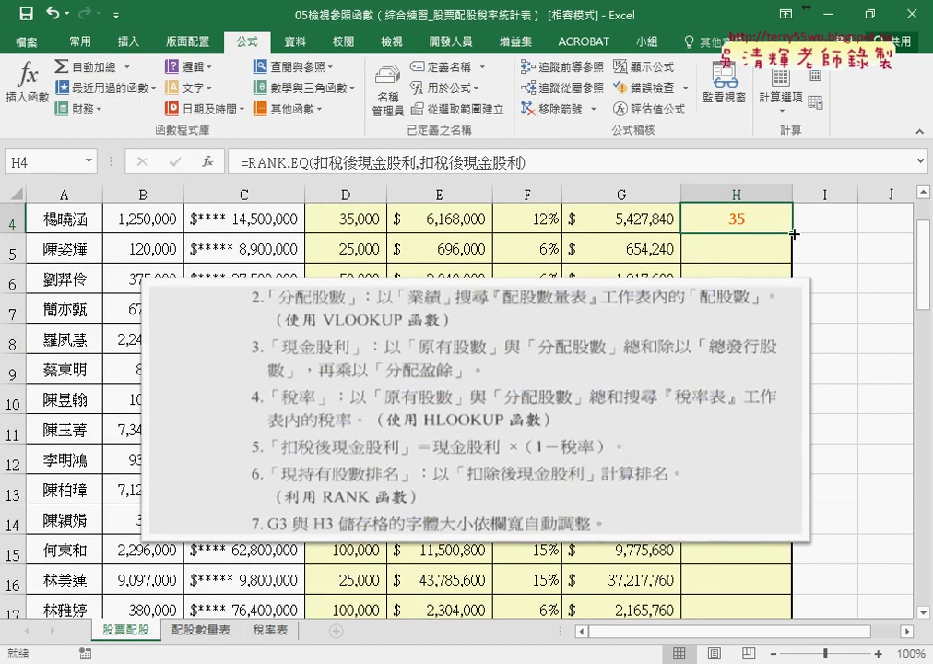
{"action": "double_click", "coordinate": [795, 234]}
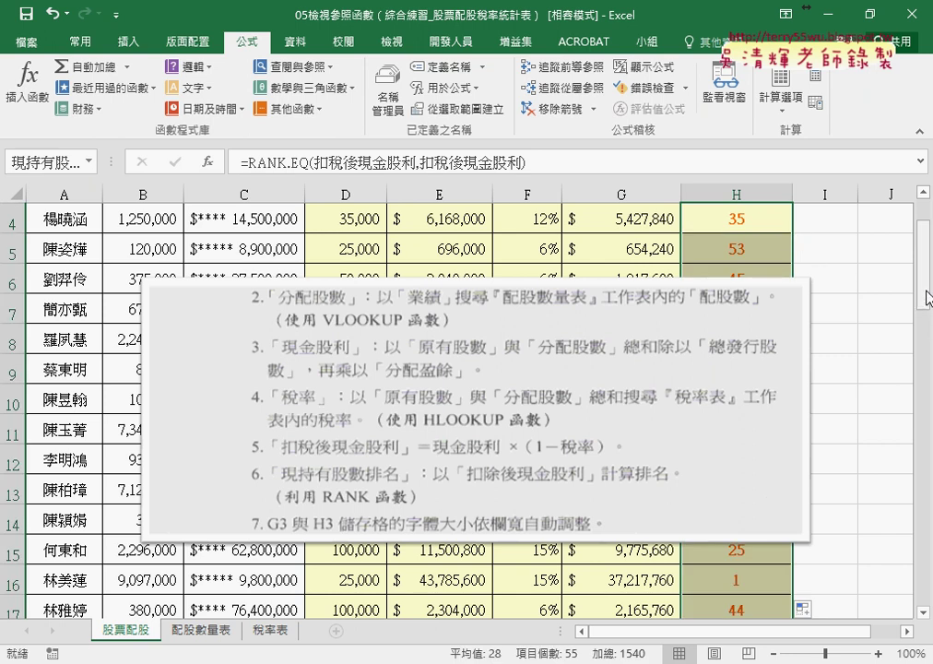
{"action": "scroll", "coordinate": [926, 286], "scroll_direction": "up", "scroll_amount": 1}
{"action": "scroll", "coordinate": [926, 286], "scroll_direction": "up", "scroll_amount": 1}
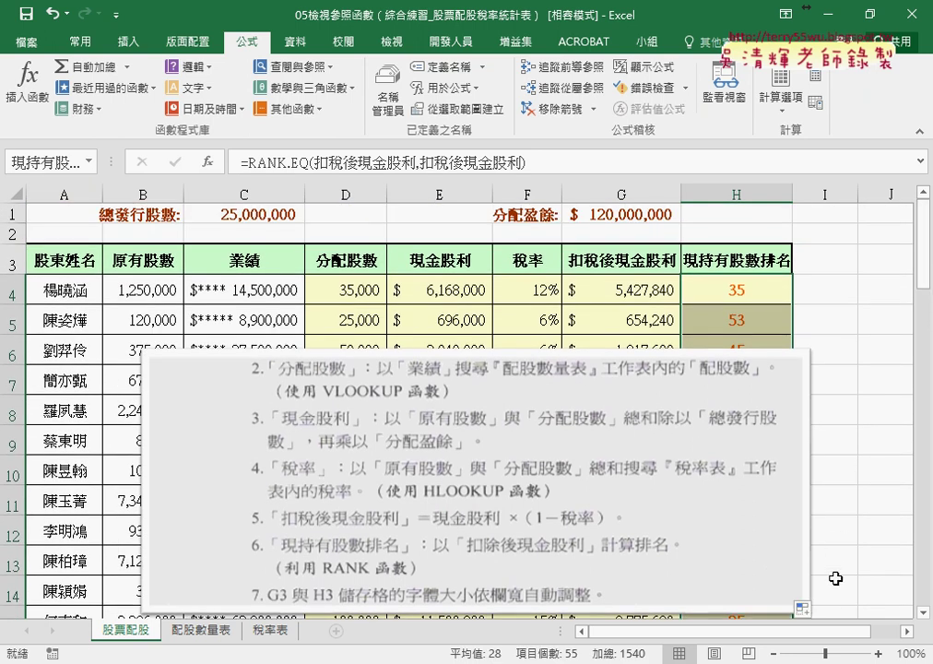
{"action": "left_click_drag", "start_coordinate": [811, 639], "coordinate": [875, 635]}
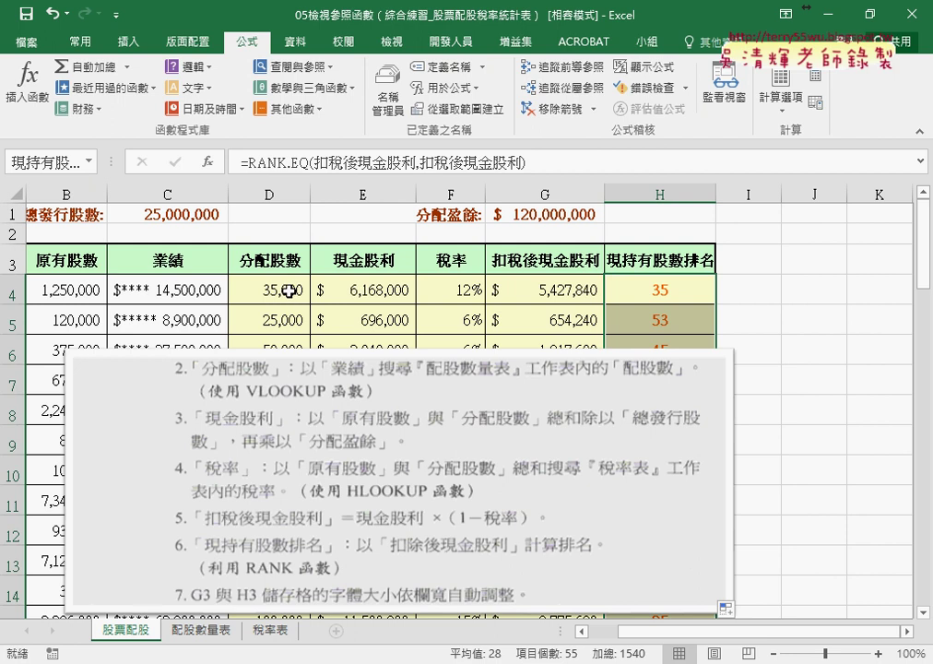
{"action": "left_click", "coordinate": [289, 290]}
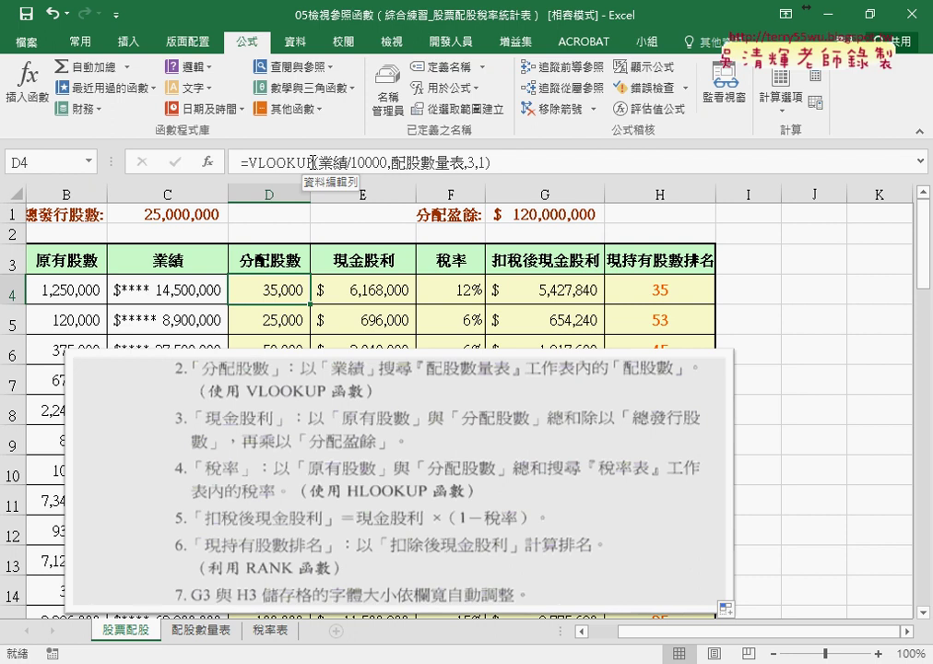
{"action": "left_click", "coordinate": [311, 295]}
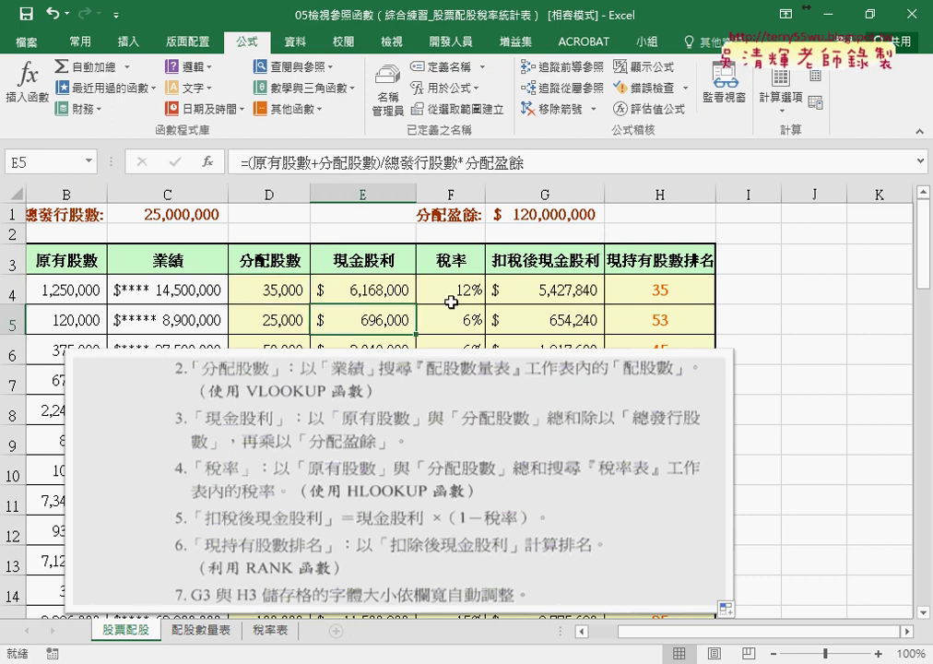